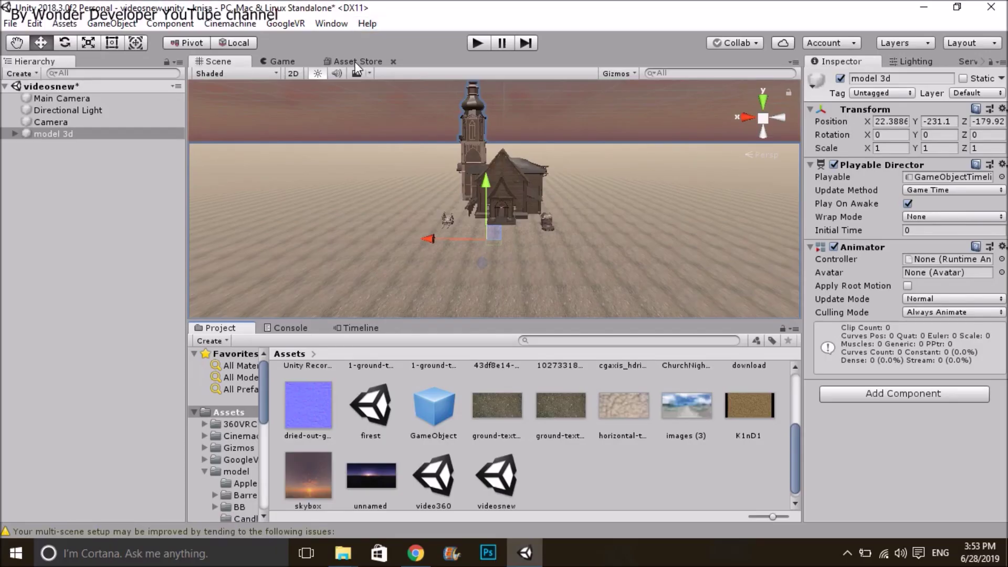
# - Switch the center panel from the scene view to the Asset Store
pyautogui.click(354, 62)
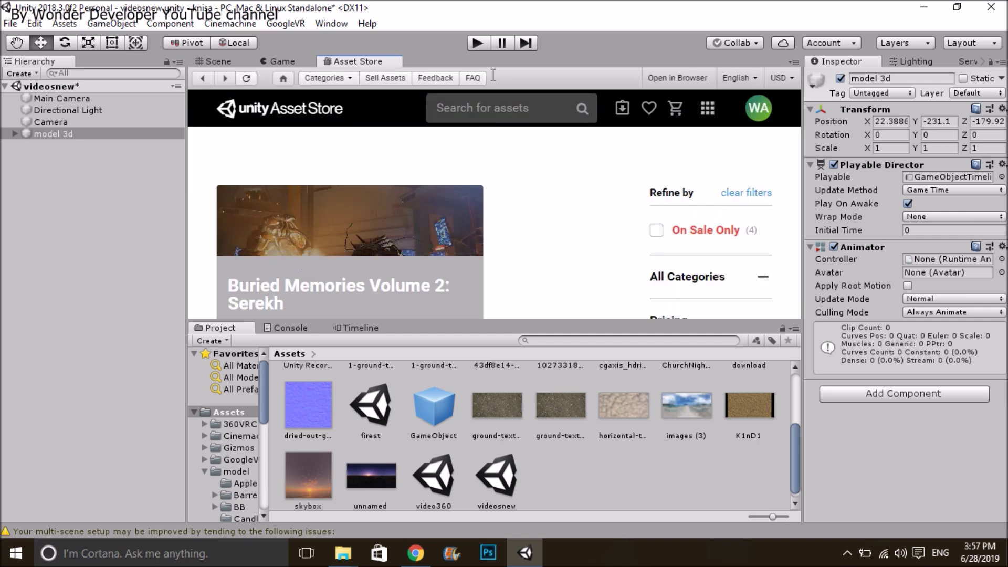
# - Search the Asset Store for cinemachine and open the free Cinemachine package page
pyautogui.click(481, 109)
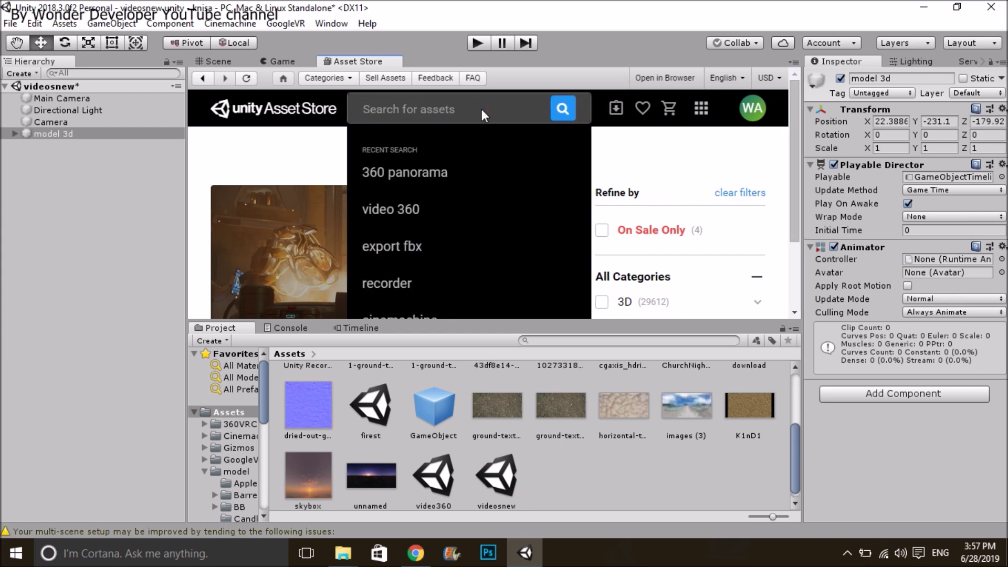
pyautogui.write('ci')
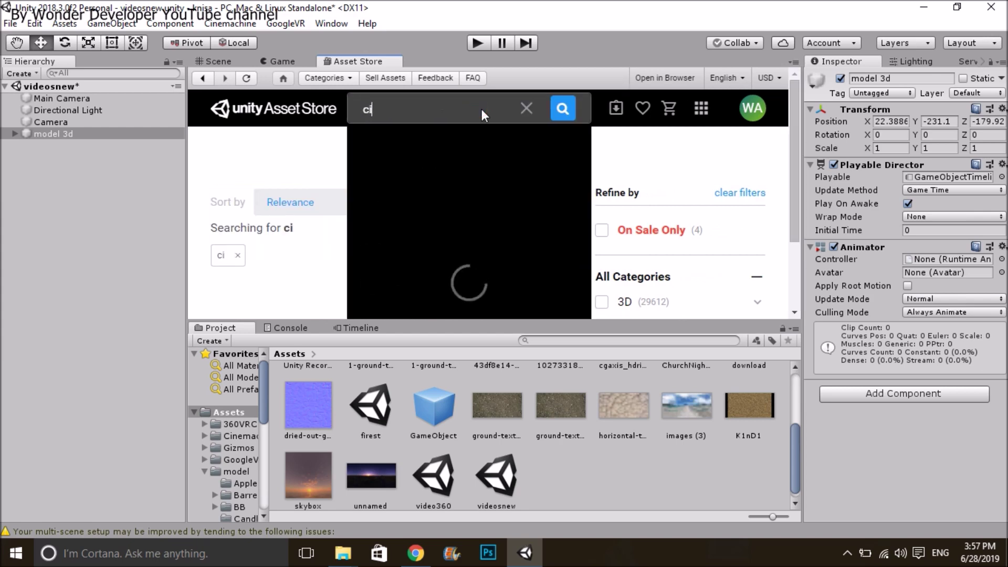
pyautogui.write('ne')
pyautogui.write('ma')
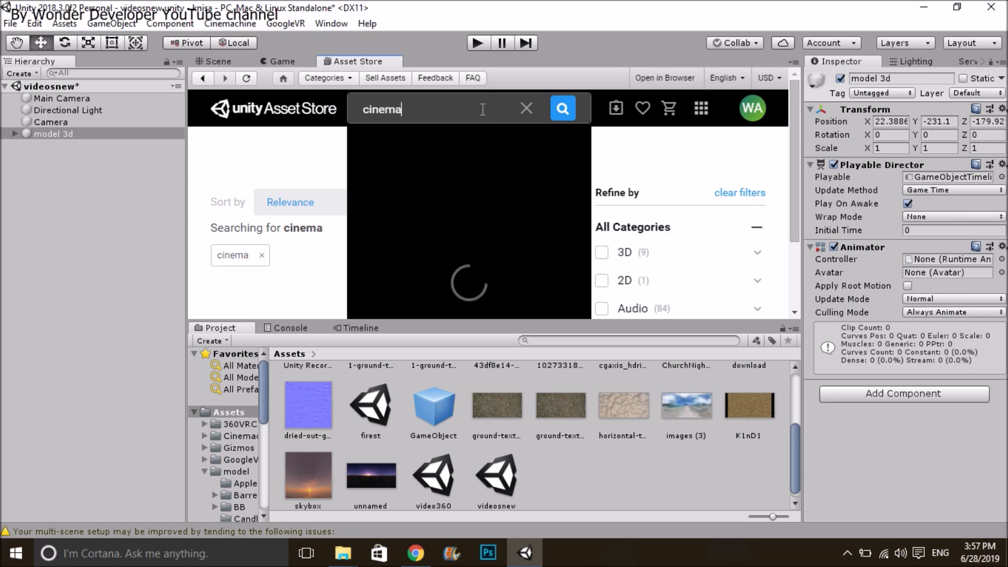
pyautogui.write('c')
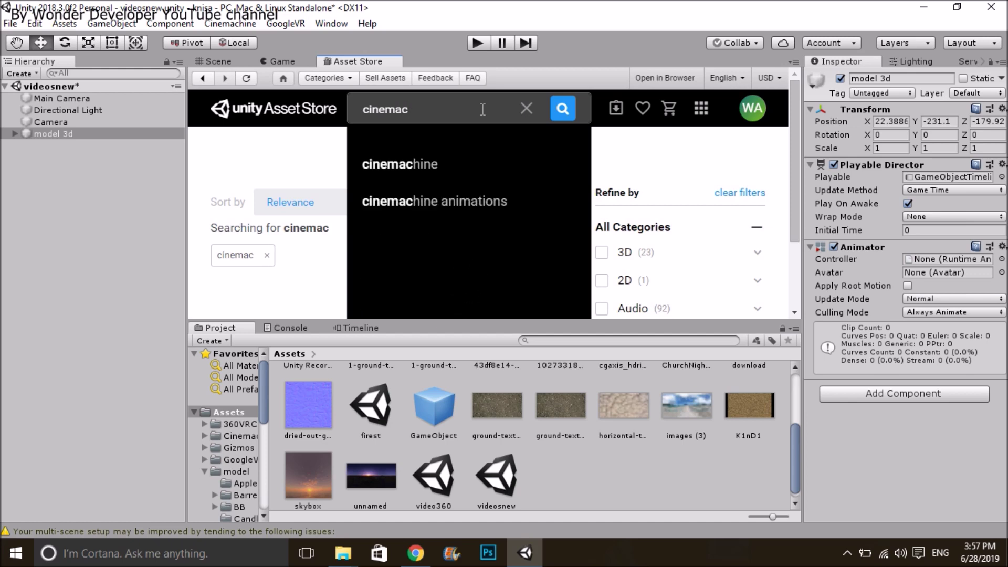
pyautogui.click(423, 164)
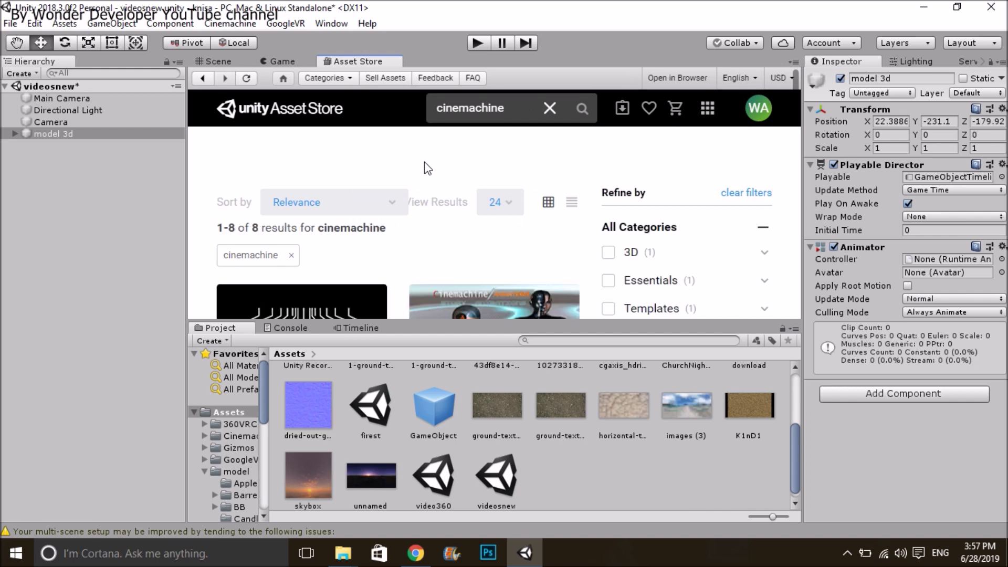
pyautogui.scroll(-3, 428, 168)
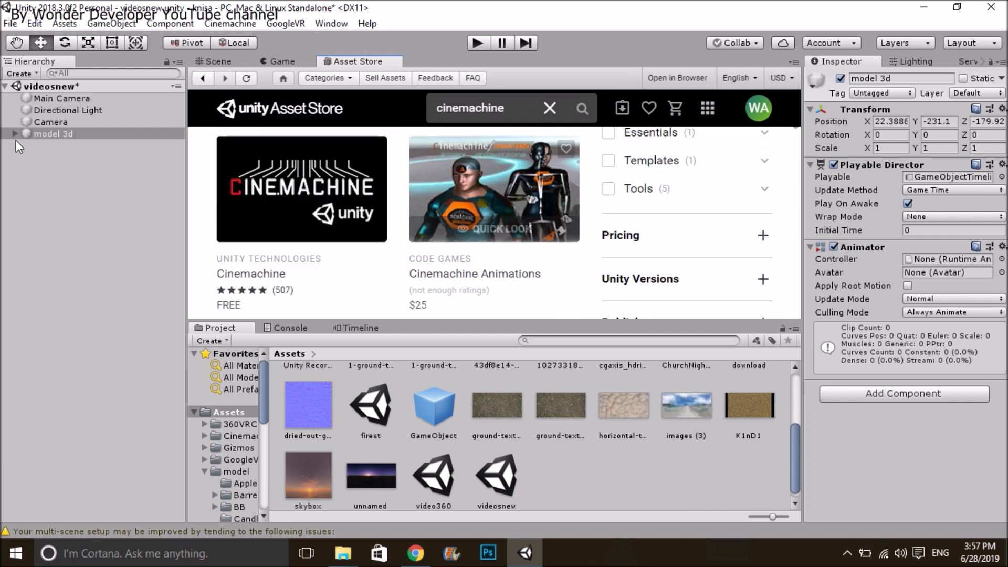
pyautogui.click(288, 199)
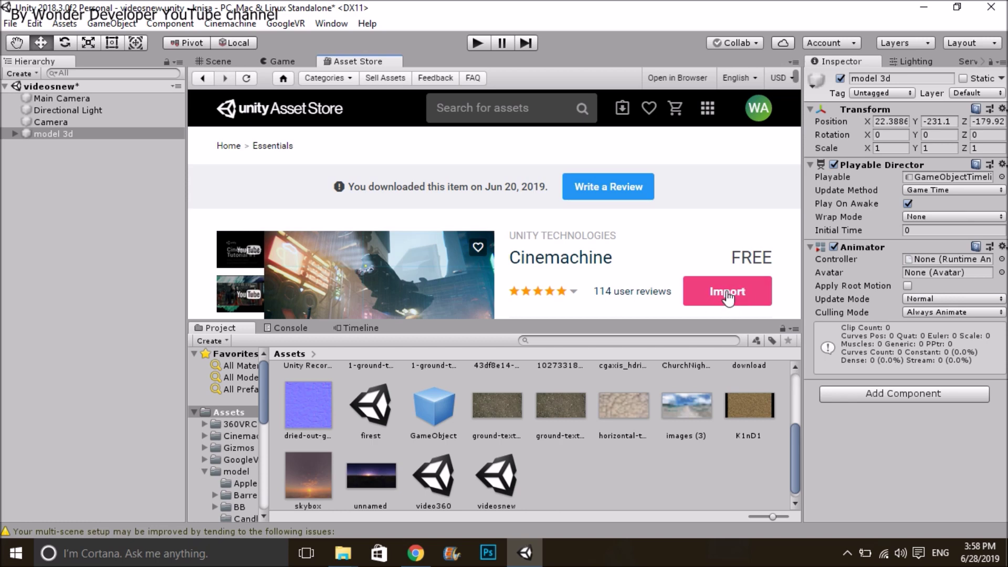
# - Import Cinemachine, then search for recorder and open the free Unity Recorder package page
pyautogui.click(729, 293)
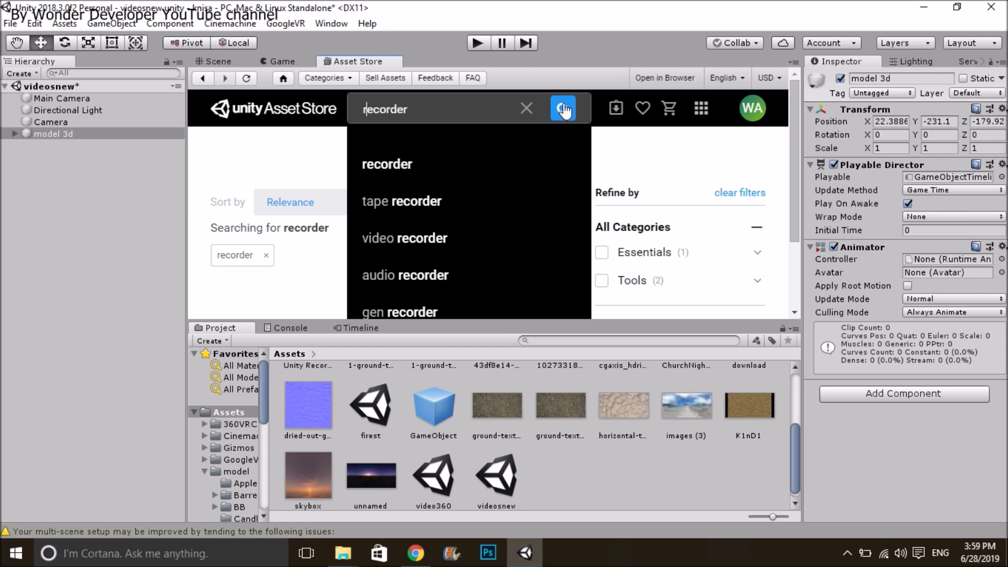
pyautogui.click(563, 105)
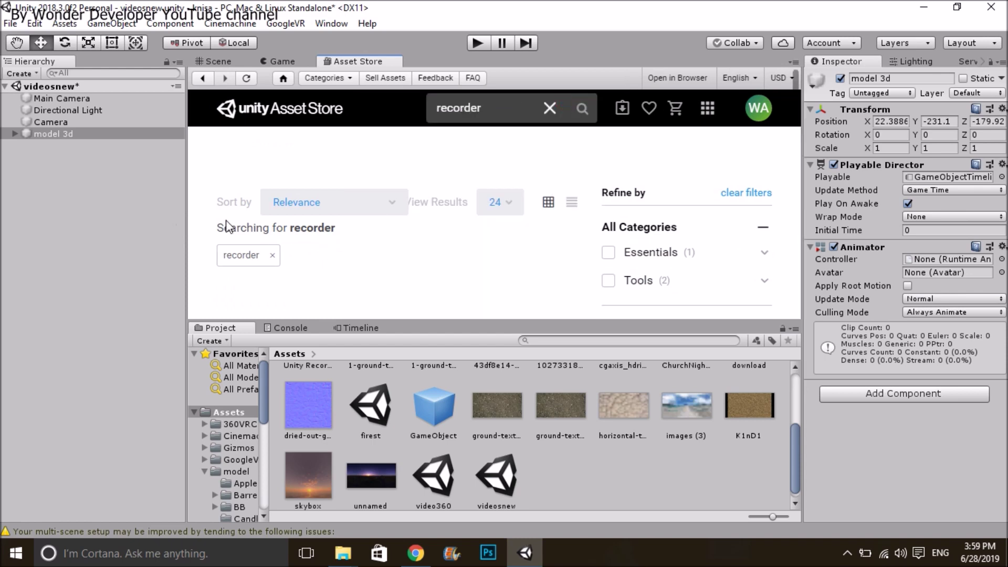
pyautogui.scroll(-1, 227, 226)
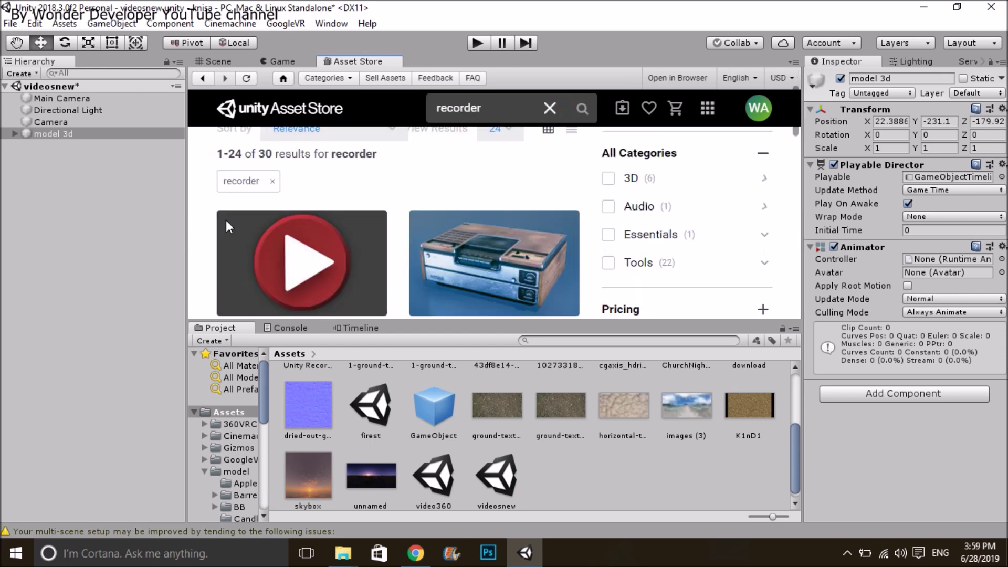
pyautogui.scroll(-1, 227, 226)
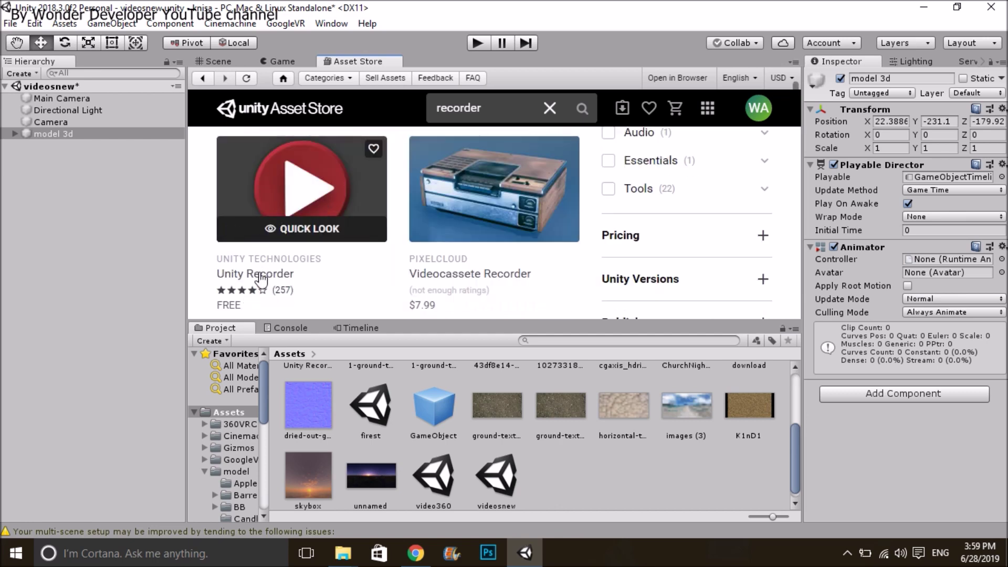
pyautogui.click(262, 278)
pyautogui.scroll(-2, 343, 182)
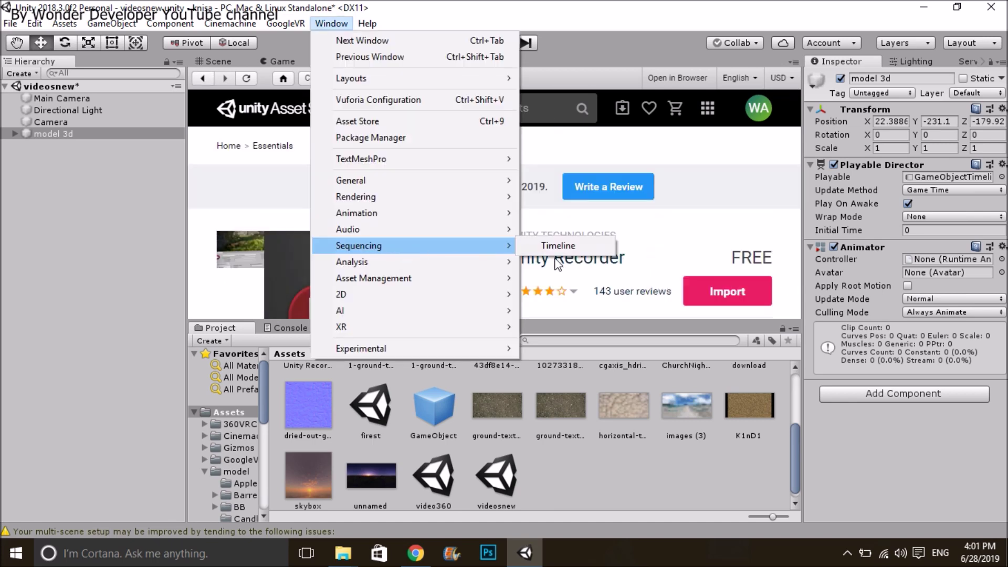
# - Open the Timeline window and bring the Scene view back, undoing an accidental model move
pyautogui.click(557, 246)
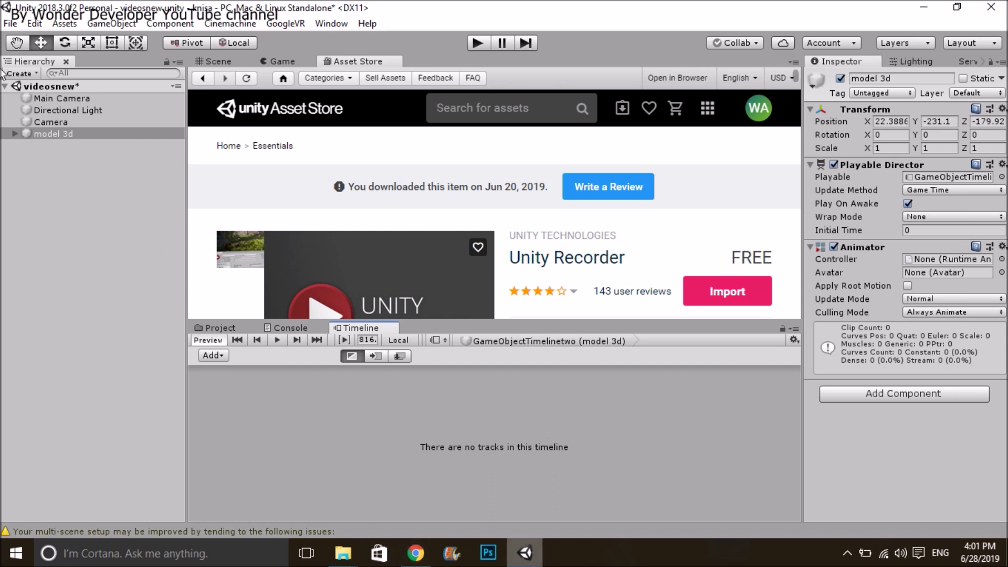
pyautogui.click(208, 61)
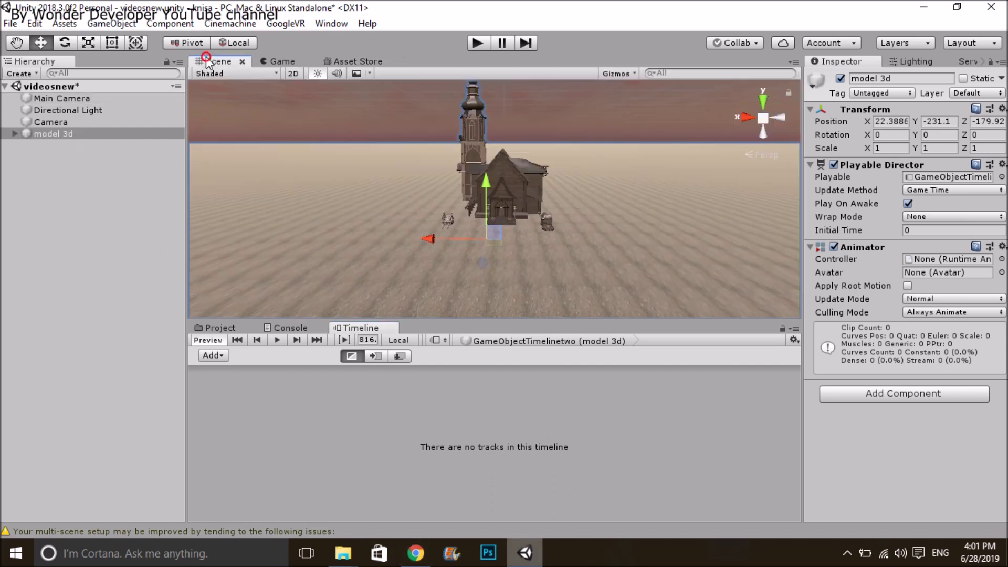
pyautogui.click(52, 133)
pyautogui.moveTo(484, 175); pyautogui.dragTo(490, 177)
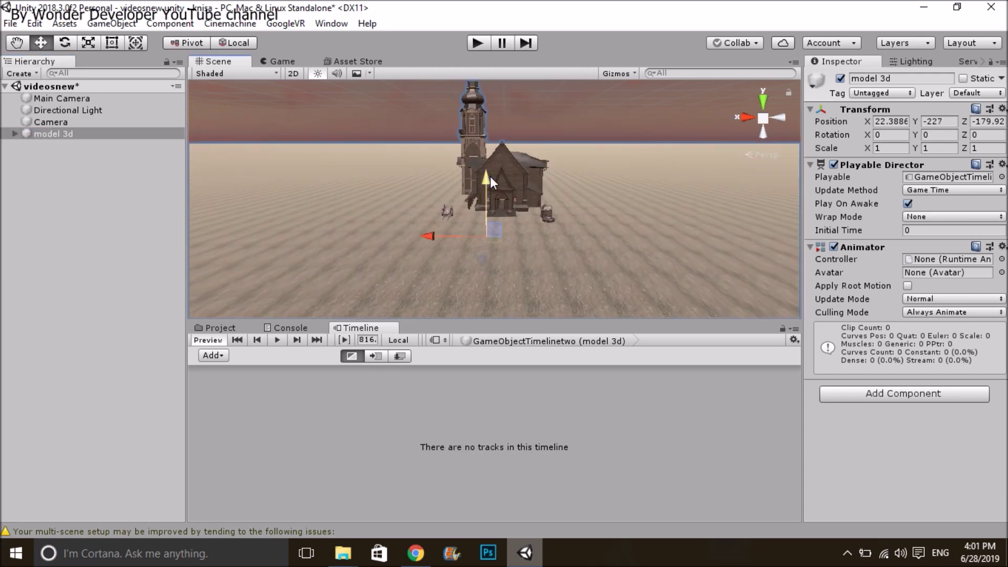
pyautogui.hotkey('ctrl', 'z')
# - Make Camera a child of model 3d and start a new timeline for model 3d
pyautogui.click(53, 124)
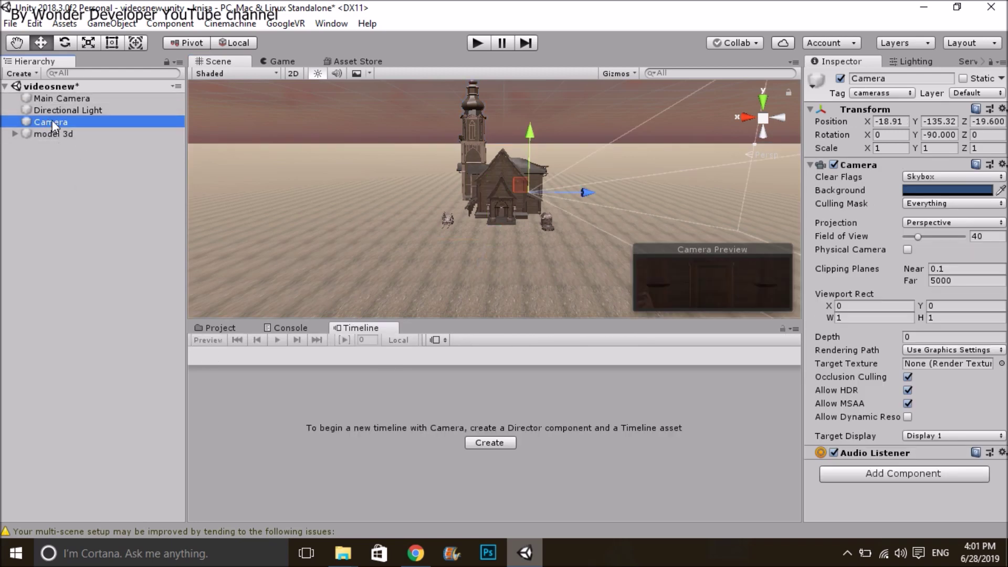
pyautogui.click(840, 79)
pyautogui.click(840, 79)
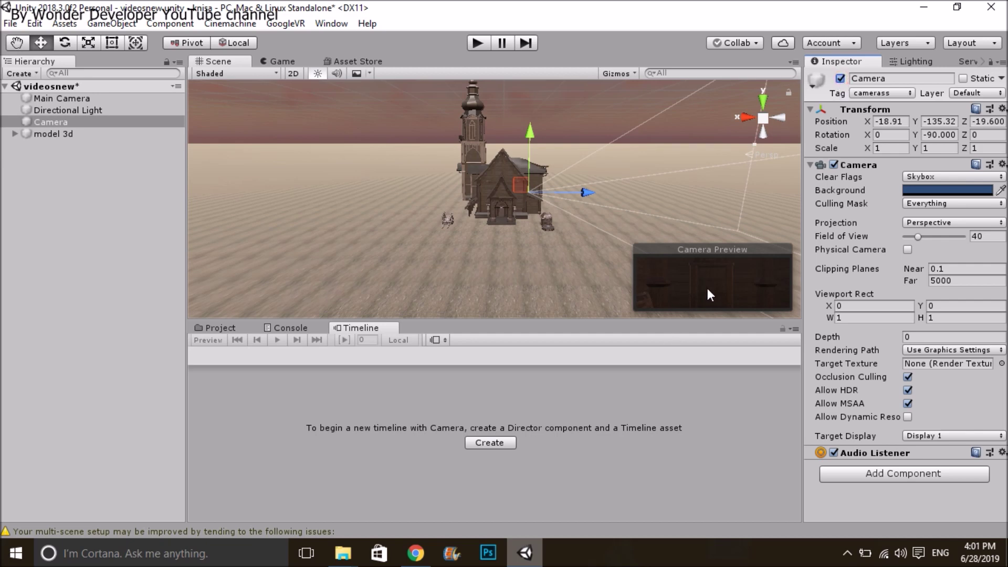
pyautogui.moveTo(55, 120); pyautogui.dragTo(58, 135)
pyautogui.scroll(10, 146, 156)
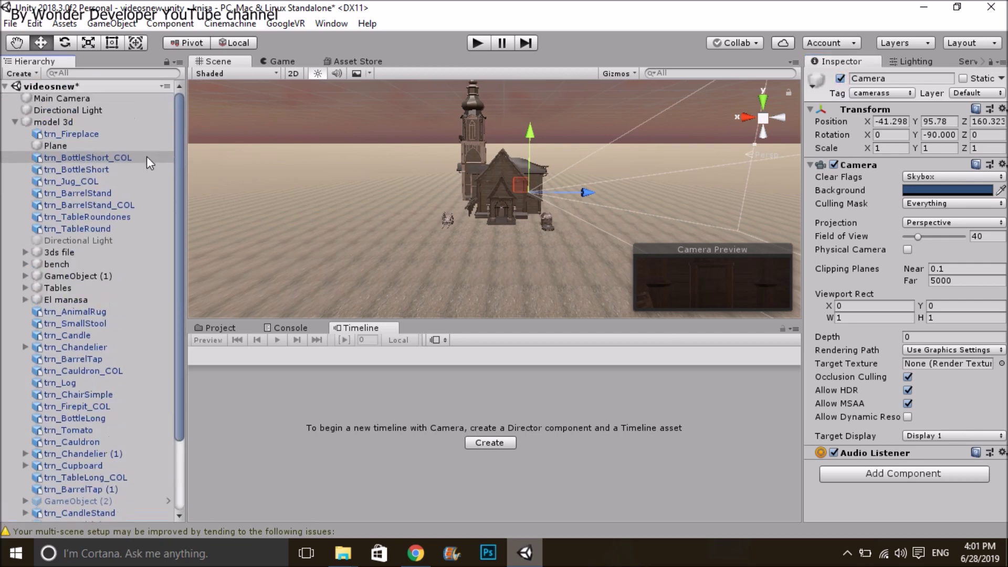
pyautogui.click(16, 123)
pyautogui.click(78, 126)
pyautogui.click(496, 440)
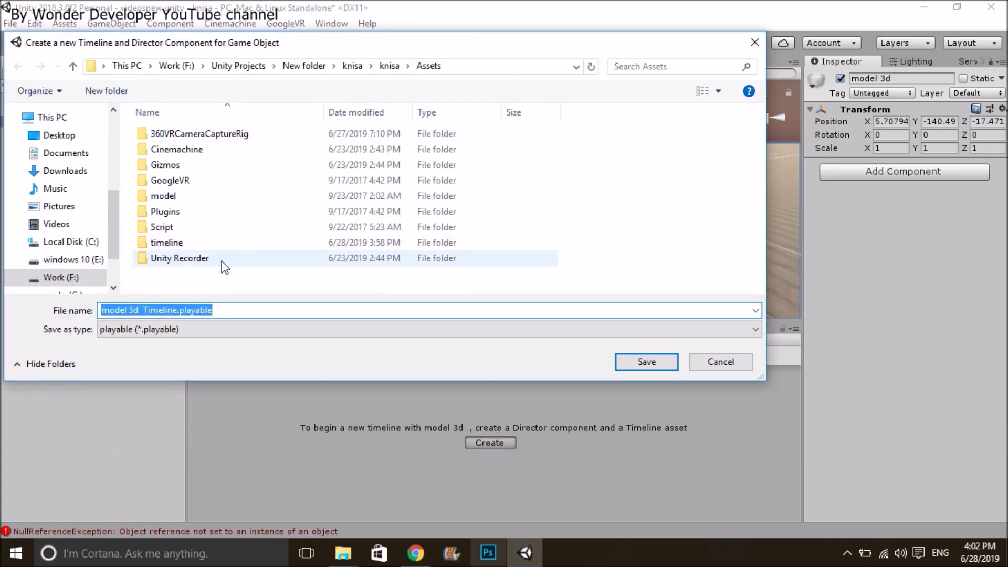
# - Create a folder named timel in Assets and save model 3d's timeline asset inside it
pyautogui.click(120, 92)
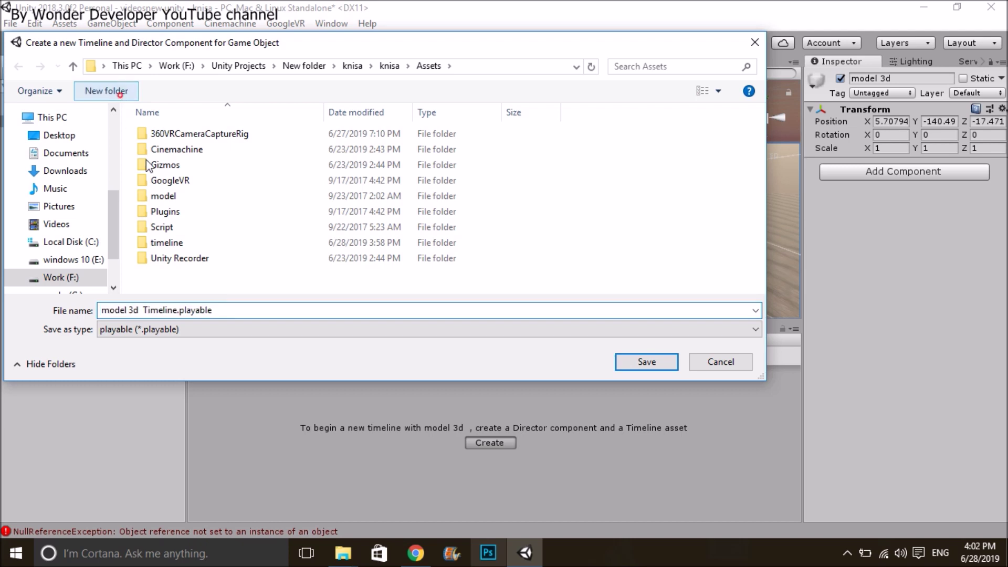
pyautogui.write('t')
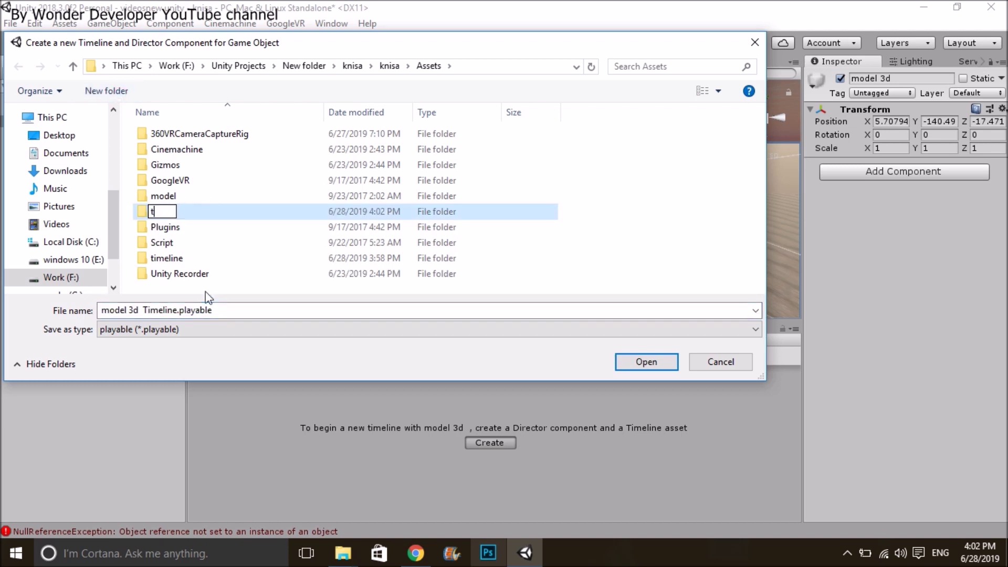
pyautogui.write('ime')
pyautogui.press('Return')
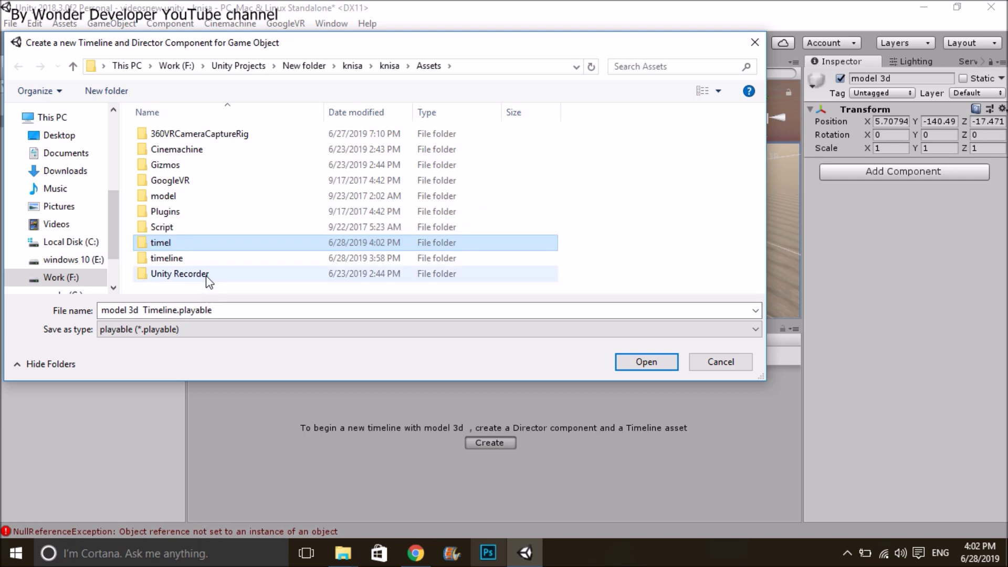
pyautogui.doubleClick(195, 245)
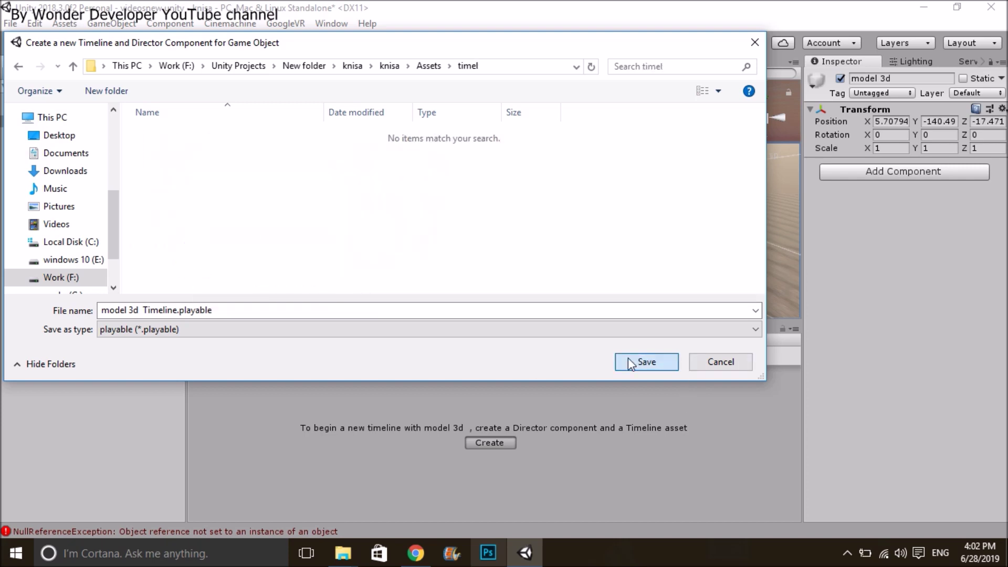
pyautogui.click(630, 360)
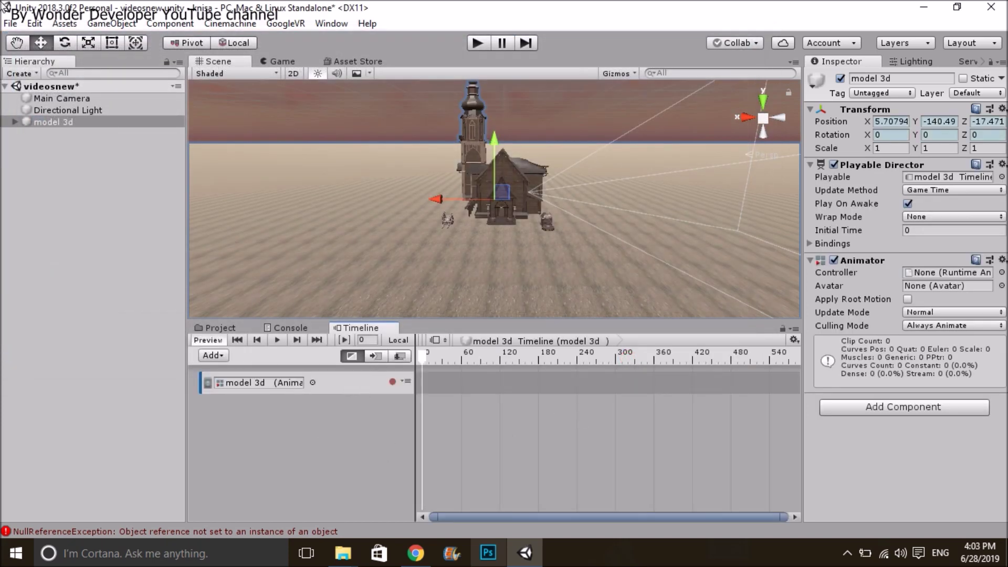
# - Drag the Camera object into the timeline as a Cinemachine track
pyautogui.click(15, 122)
pyautogui.scroll(-3, 62, 295)
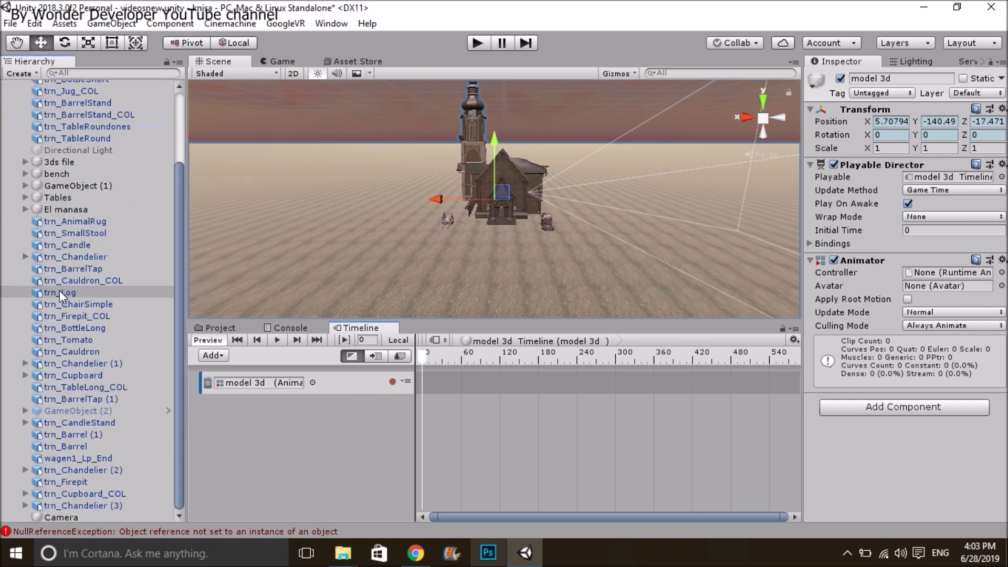
pyautogui.moveTo(49, 514); pyautogui.dragTo(381, 416)
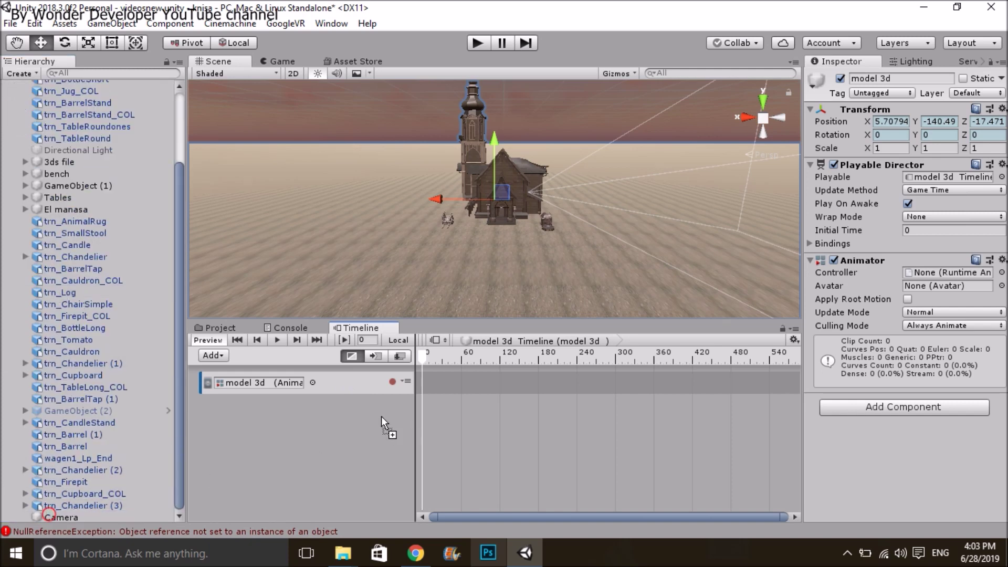
pyautogui.click(421, 477)
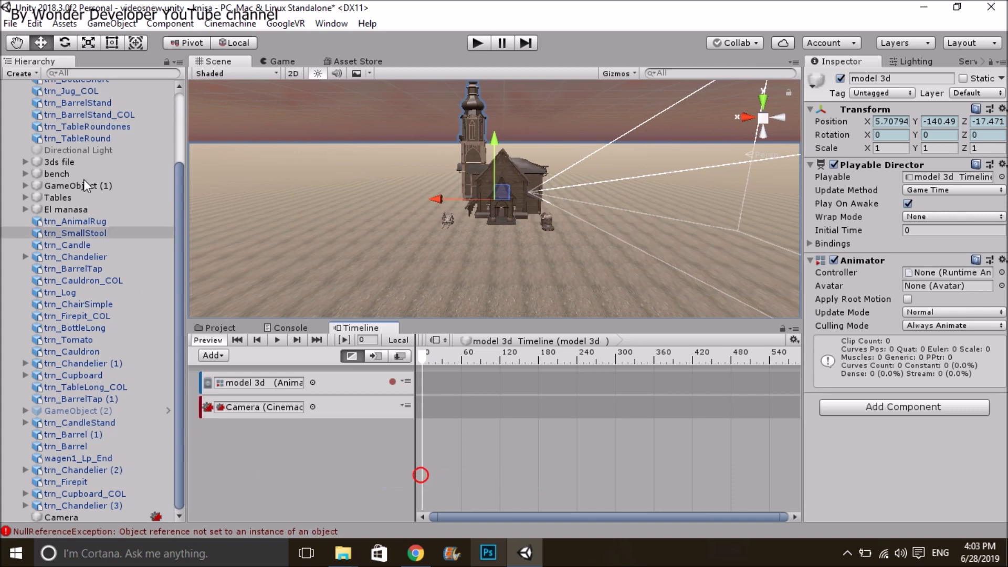
pyautogui.scroll(3, 74, 210)
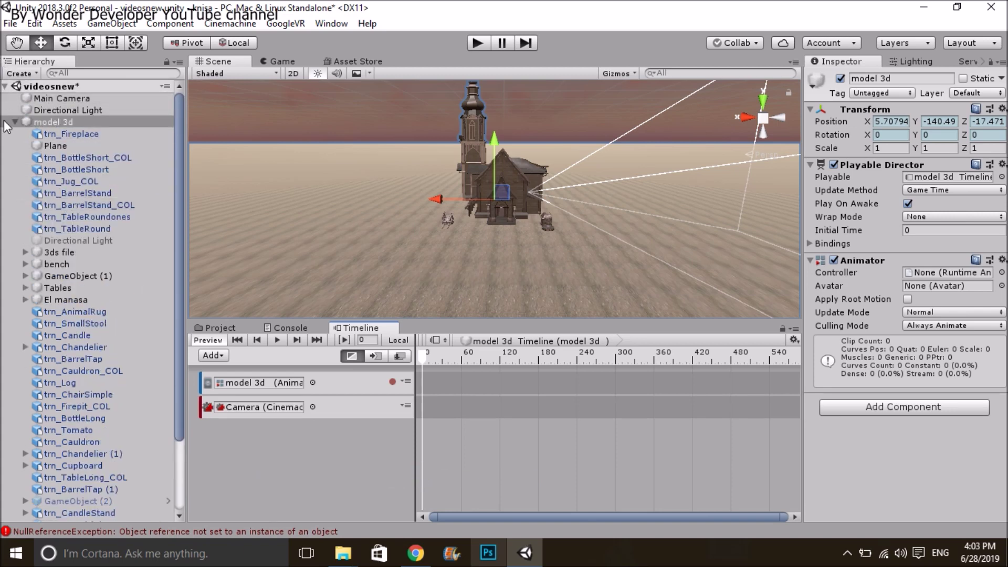
pyautogui.click(15, 122)
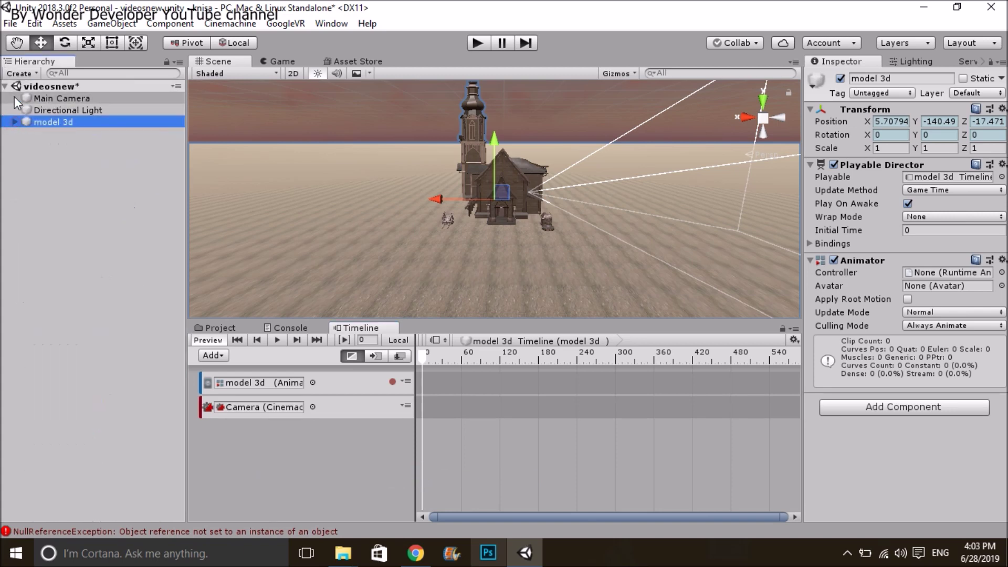
# - Clear the console errors and show model 3d's timeline in the bottom panel
pyautogui.click(63, 531)
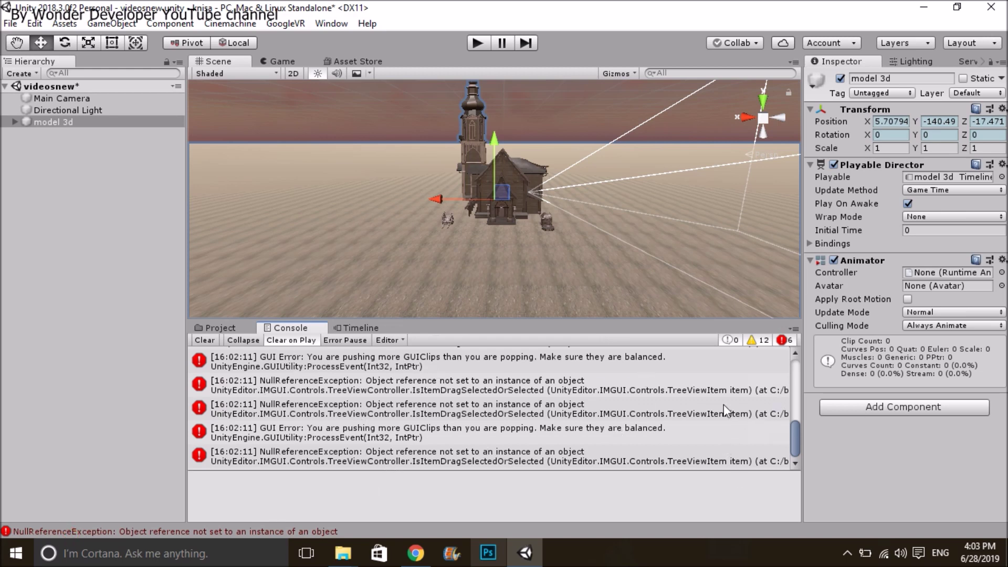
pyautogui.moveTo(184, 402); pyautogui.dragTo(74, 402)
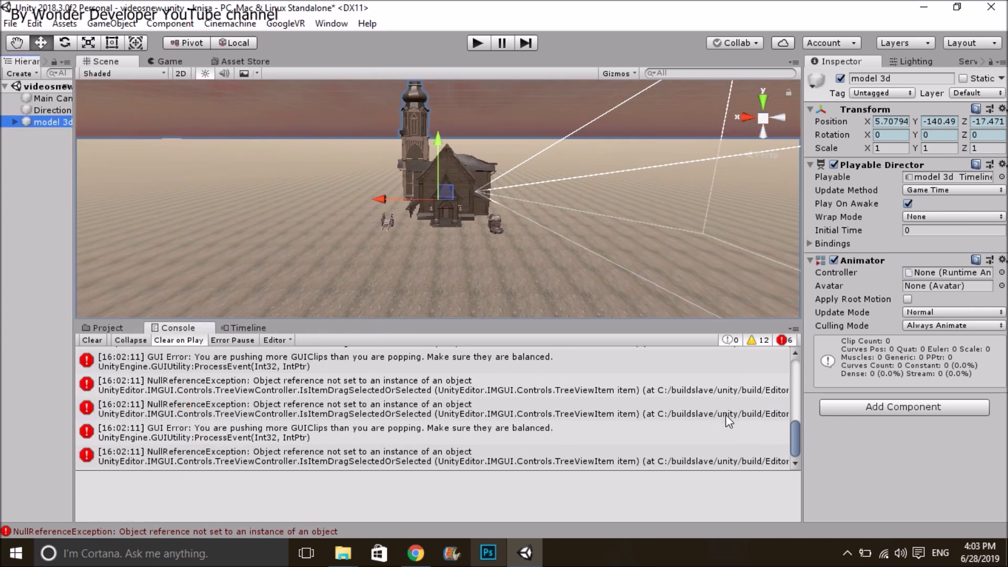
pyautogui.click(86, 341)
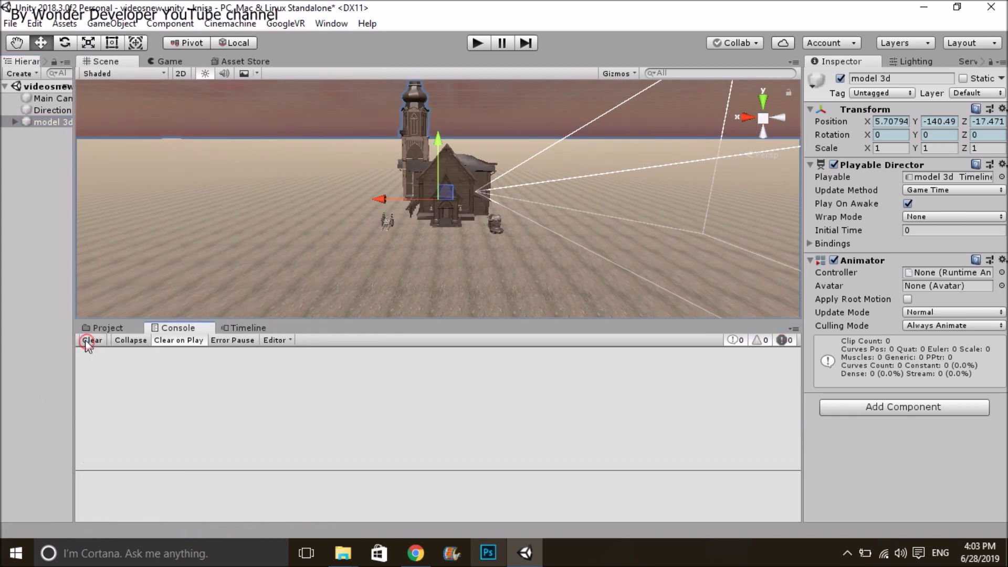
pyautogui.click(99, 327)
pyautogui.click(13, 121)
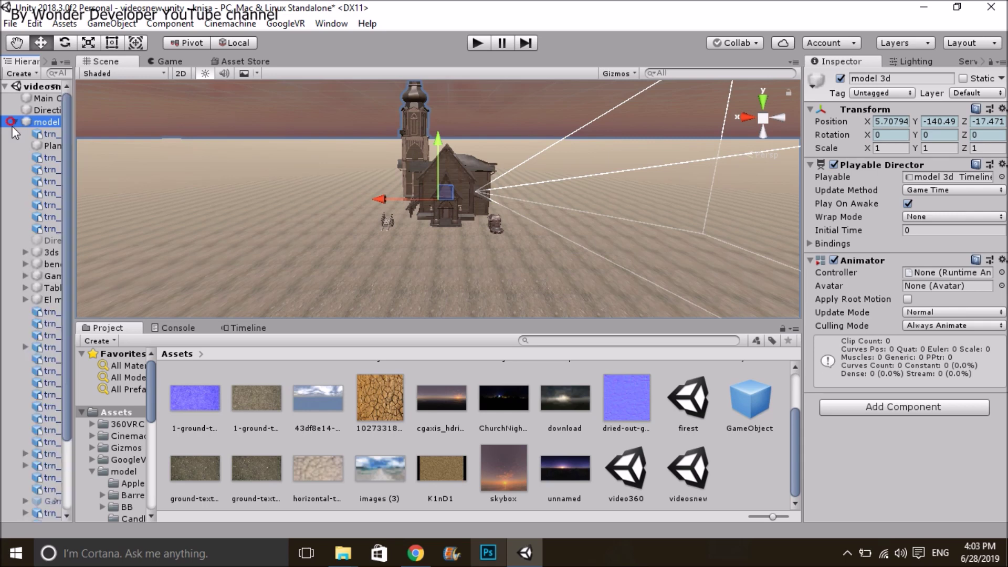
pyautogui.click(234, 328)
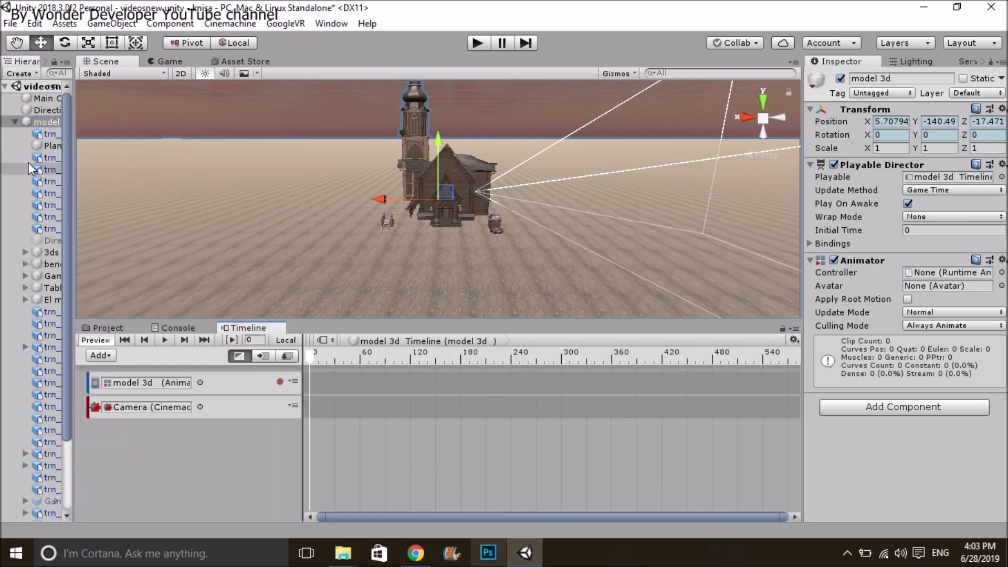
pyautogui.click(16, 122)
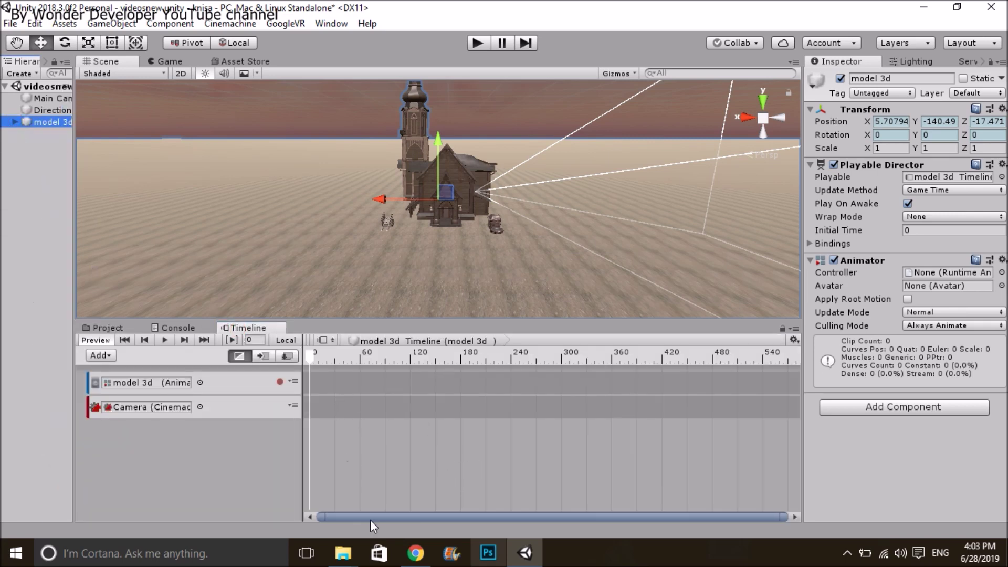
# - Add a Cinemachine Shot at frame 0 on the Camera track and create CM vcam1 for it
pyautogui.rightClick(364, 404)
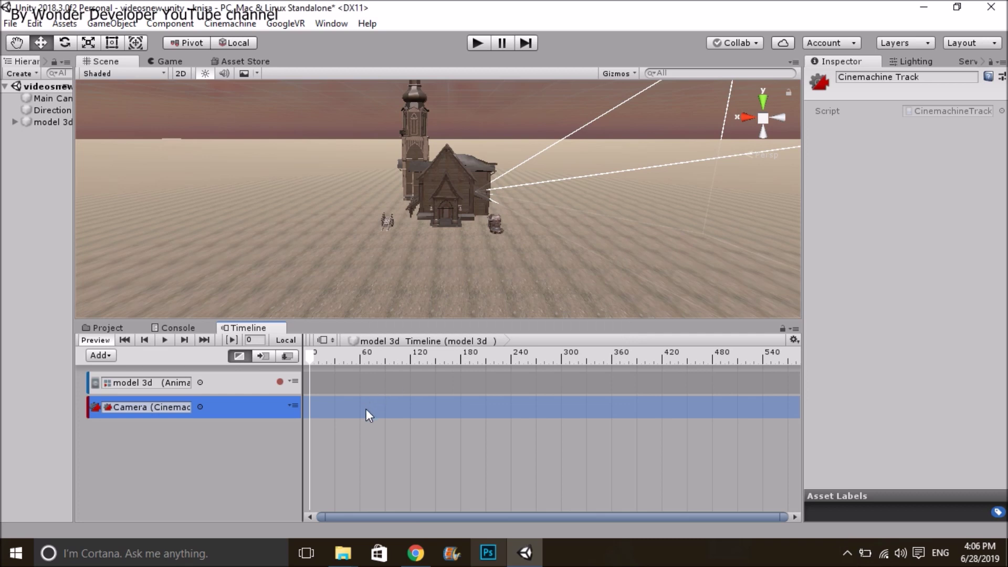
pyautogui.rightClick(367, 409)
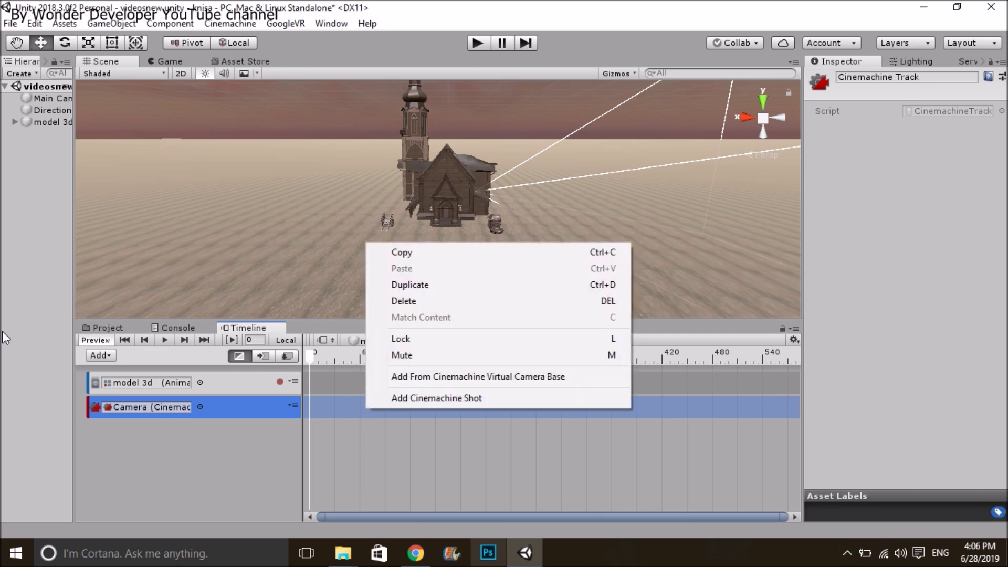
pyautogui.click(509, 399)
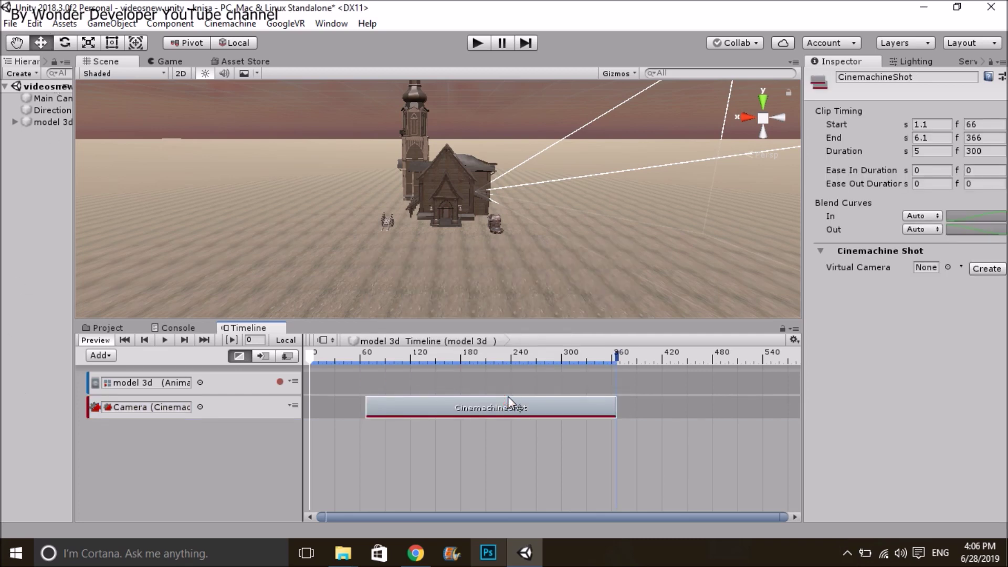
pyautogui.moveTo(490, 412); pyautogui.dragTo(376, 405)
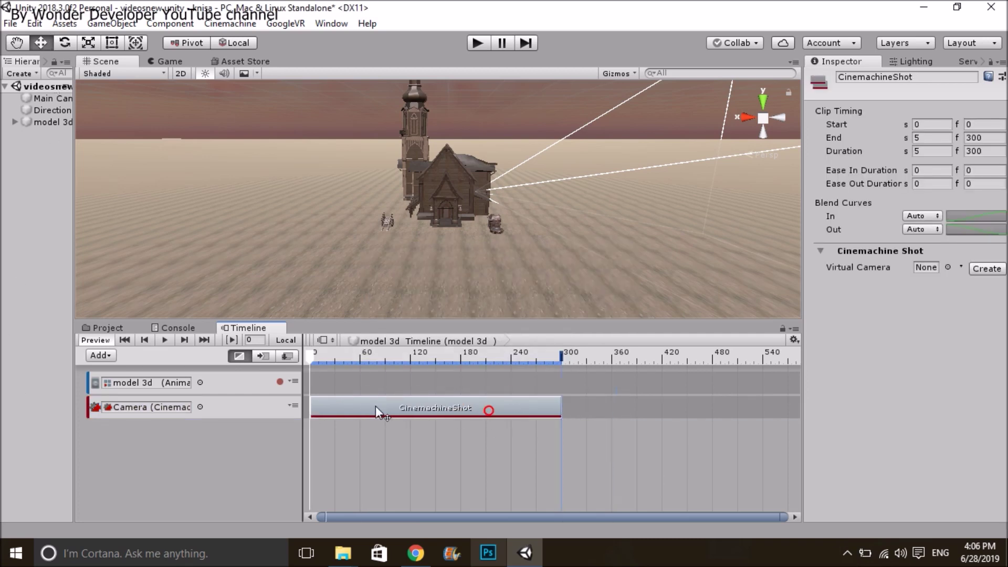
pyautogui.click(984, 269)
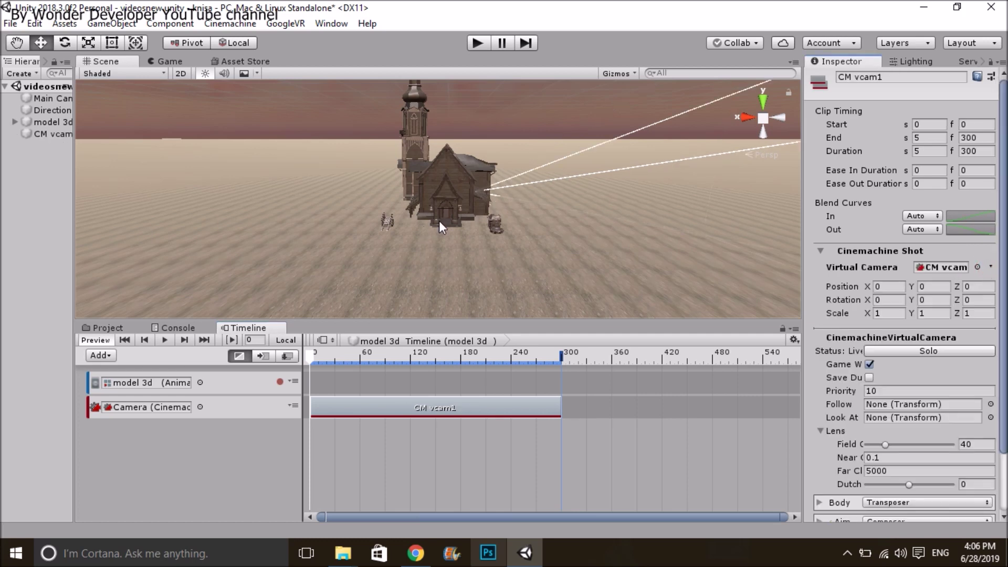
pyautogui.click(38, 133)
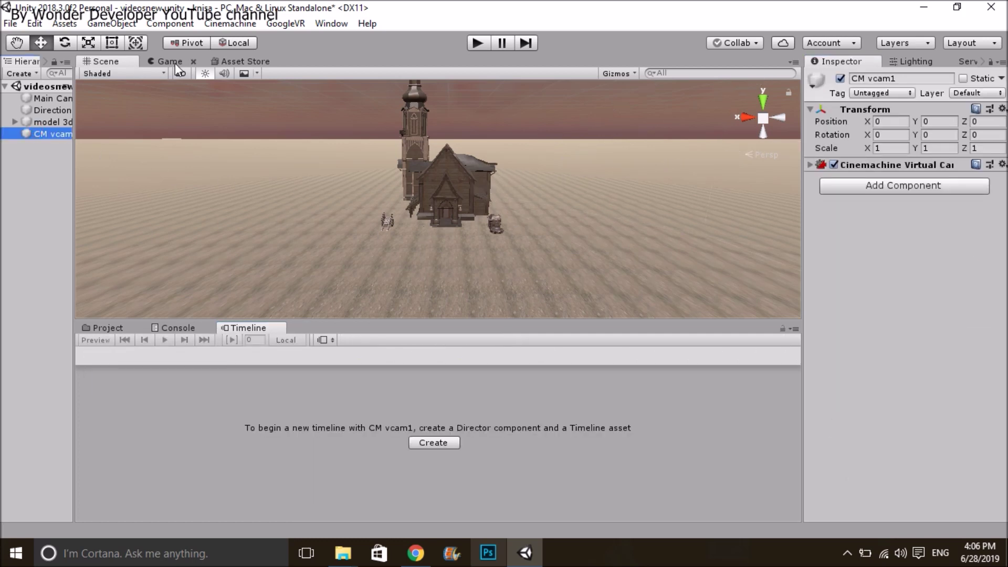
# - Dock the Scene view beside the Game view and frame CM vcam1 in it
pyautogui.click(174, 64)
pyautogui.moveTo(108, 64); pyautogui.dragTo(718, 203)
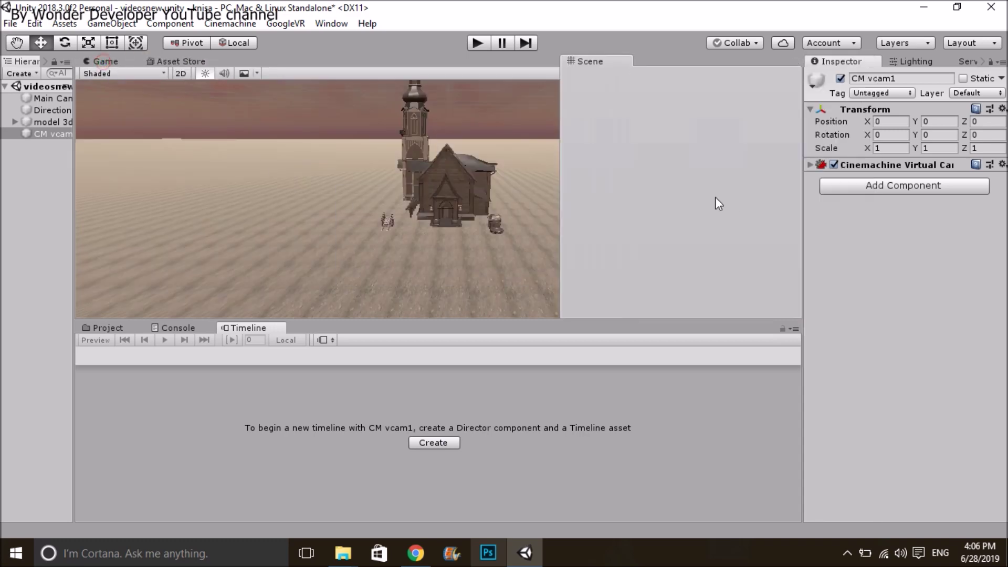
pyautogui.click(45, 134)
pyautogui.click(301, 215)
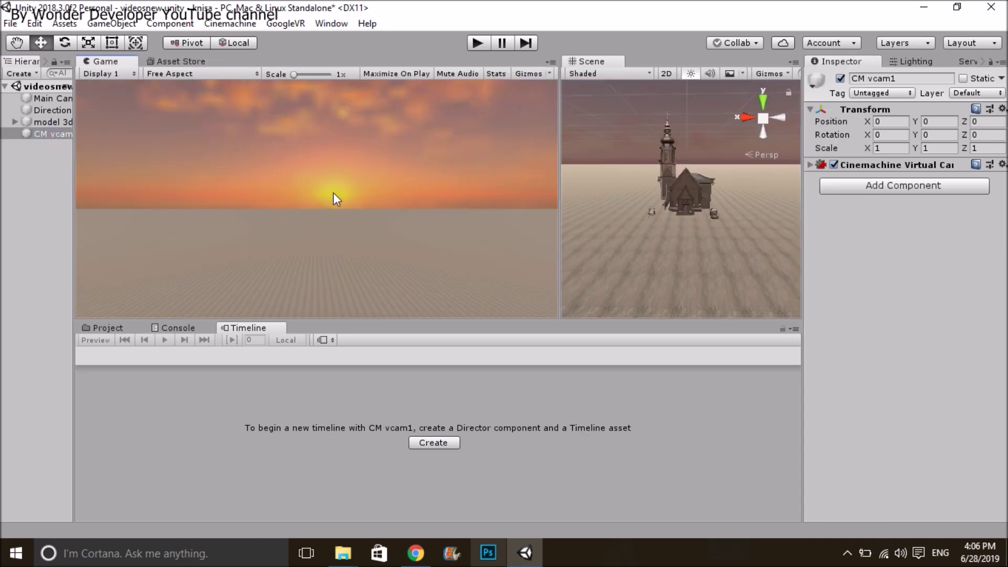
pyautogui.keyDown('alt'); pyautogui.moveTo(651, 213); pyautogui.dragTo(687, 243); pyautogui.keyUp('alt')
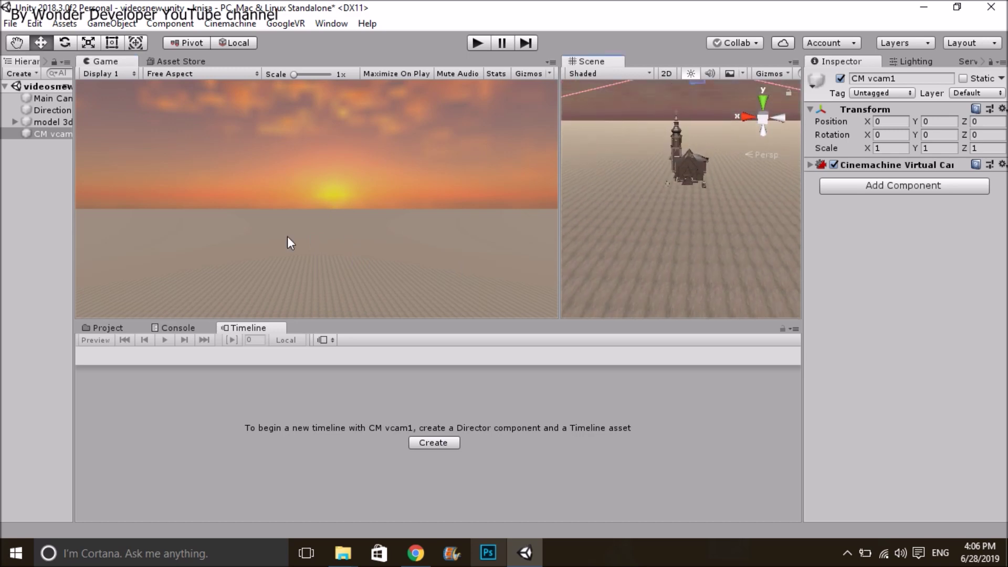
pyautogui.doubleClick(55, 135)
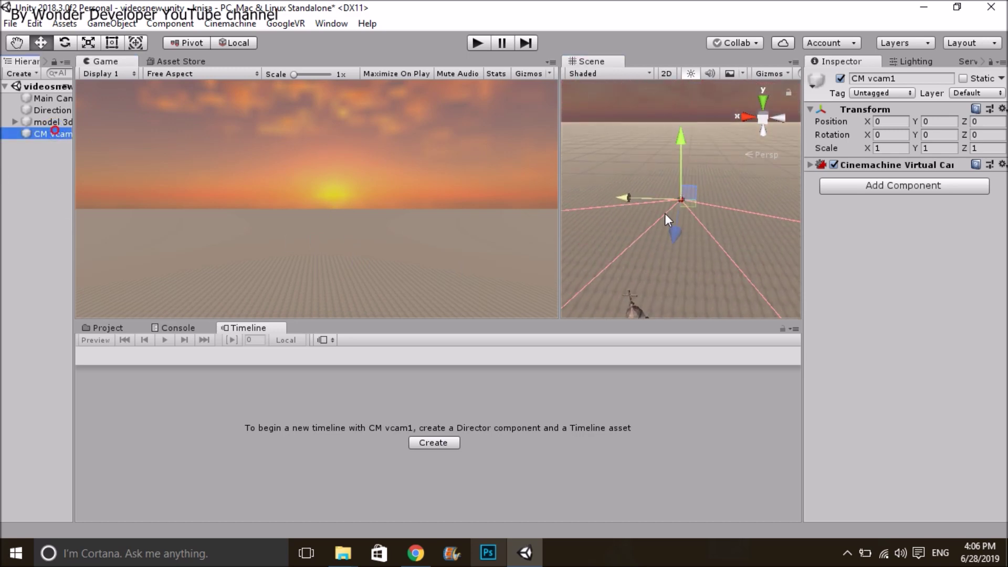
# - Reposition CM vcam1 in Top and Back views, lowering it to the church's level
pyautogui.moveTo(685, 244)
pyautogui.mouseDown()
pyautogui.moveTo(684, 270)
pyautogui.moveTo(605, 190)
pyautogui.moveTo(734, 141)
pyautogui.mouseUp()
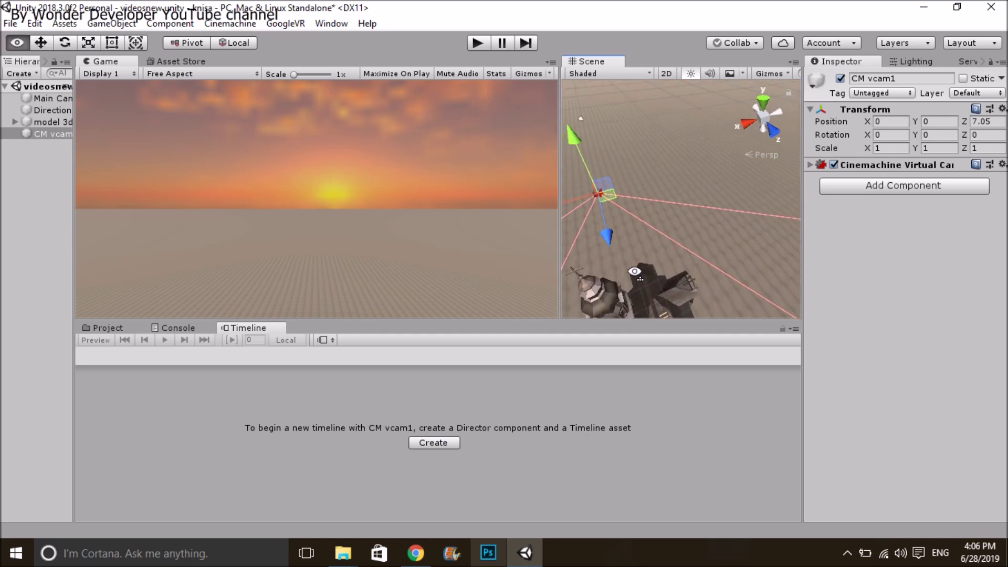
pyautogui.click(764, 103)
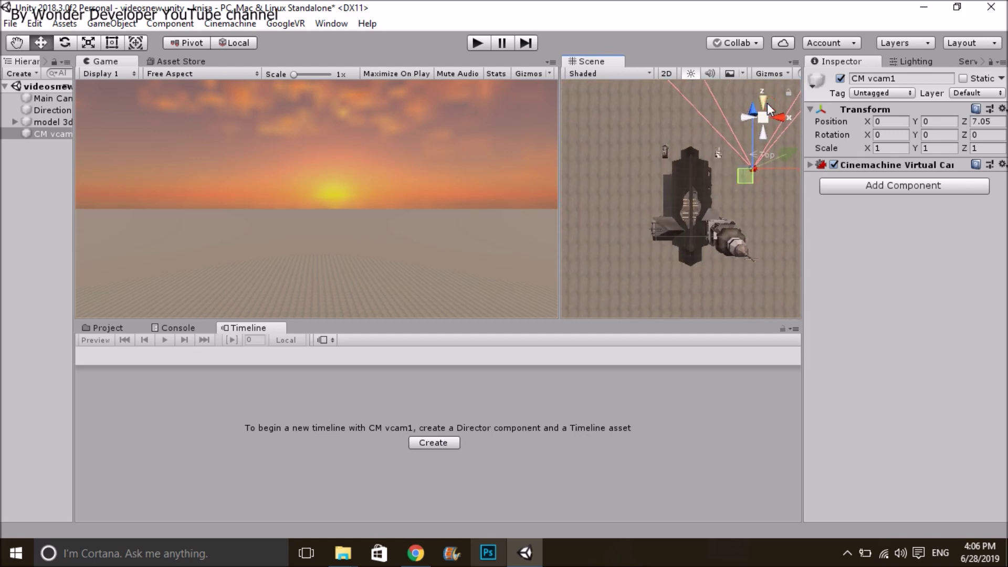
pyautogui.moveTo(726, 124); pyautogui.dragTo(718, 244)
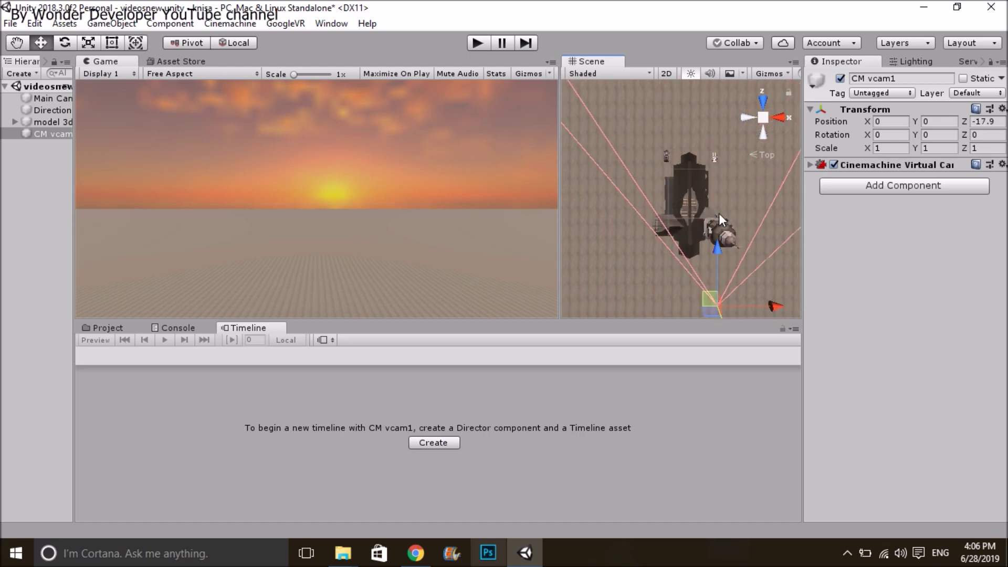
pyautogui.moveTo(755, 273)
pyautogui.mouseDown()
pyautogui.moveTo(686, 274)
pyautogui.moveTo(738, 277)
pyautogui.mouseUp()
pyautogui.click(763, 132)
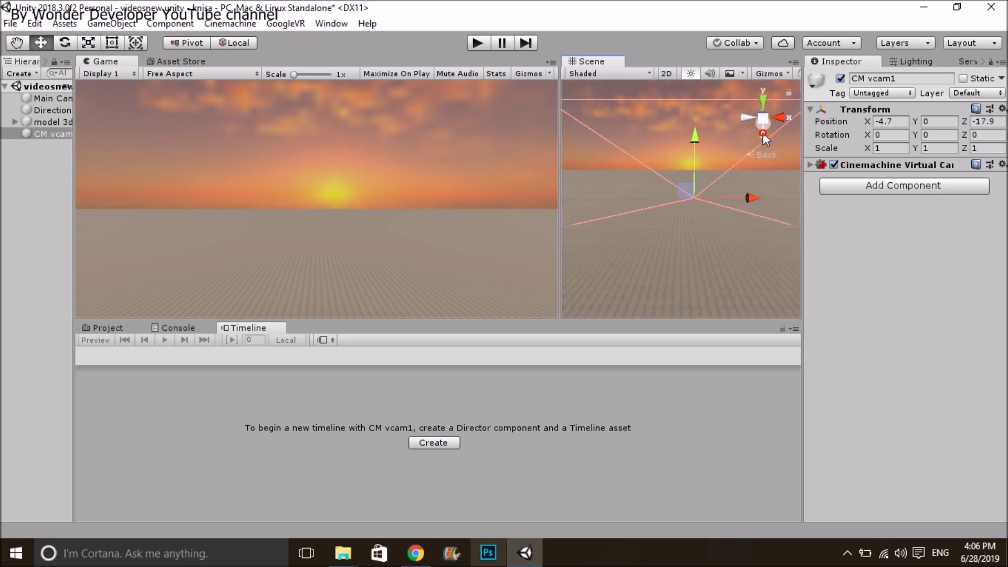
pyautogui.scroll(-2, 699, 218)
pyautogui.scroll(-1, 699, 219)
pyautogui.scroll(-2, 697, 219)
pyautogui.moveTo(685, 138)
pyautogui.mouseDown()
pyautogui.moveTo(688, 214)
pyautogui.moveTo(686, 201)
pyautogui.mouseUp()
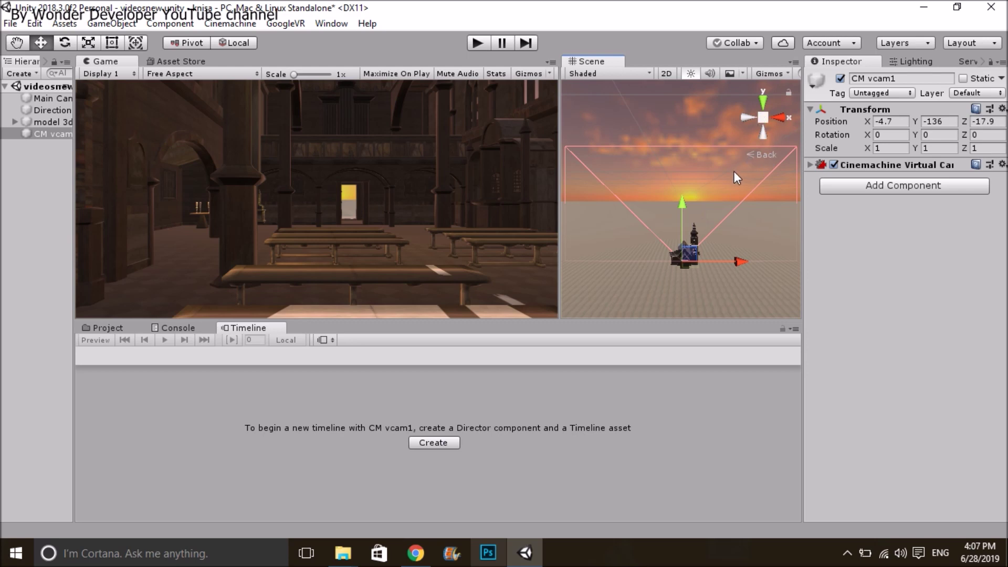
# - Pull CM vcam1 back to -4.7, -118, -234 so the whole church fits the frame
pyautogui.click(763, 116)
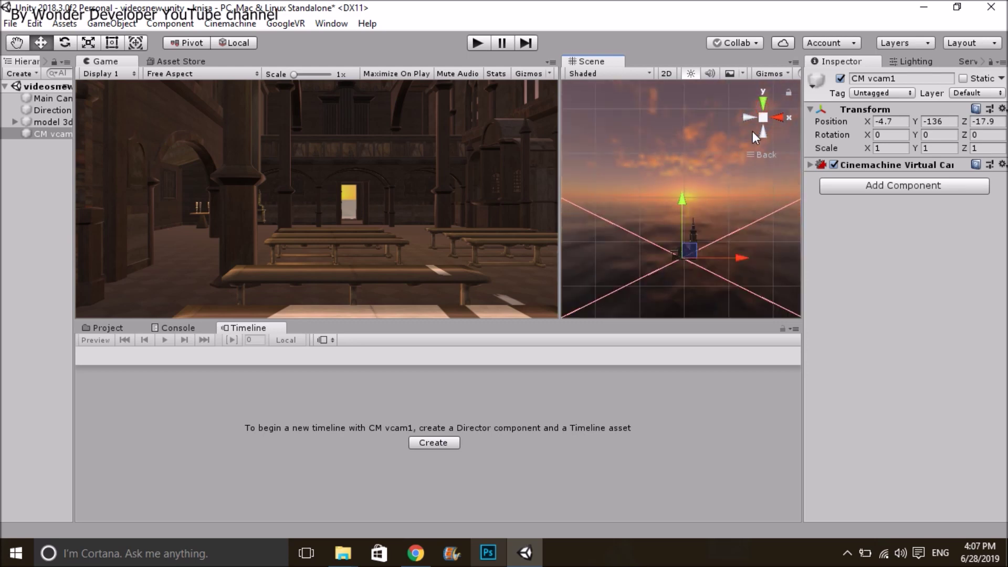
pyautogui.click(764, 102)
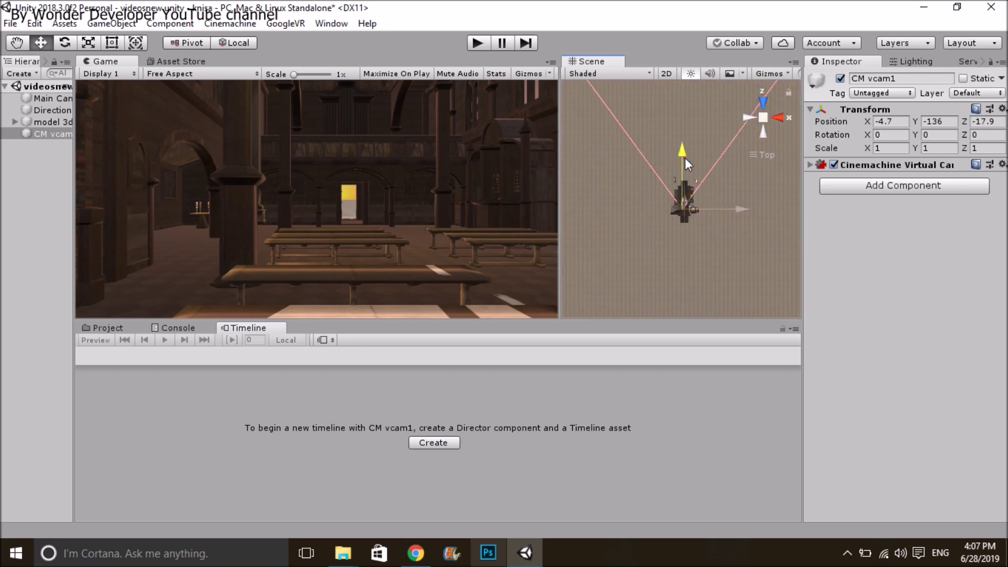
pyautogui.moveTo(685, 158); pyautogui.dragTo(690, 182)
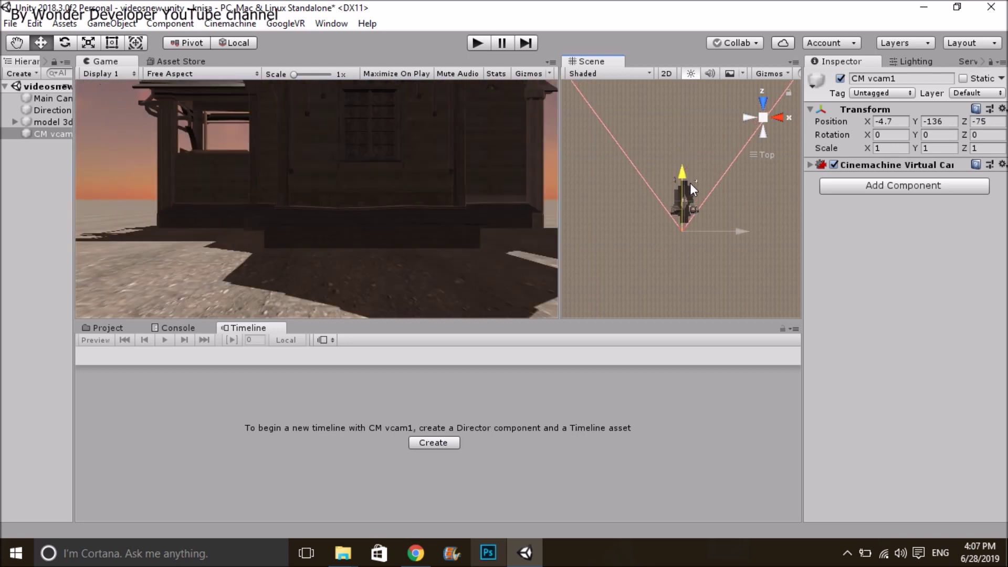
pyautogui.moveTo(690, 182); pyautogui.dragTo(689, 192)
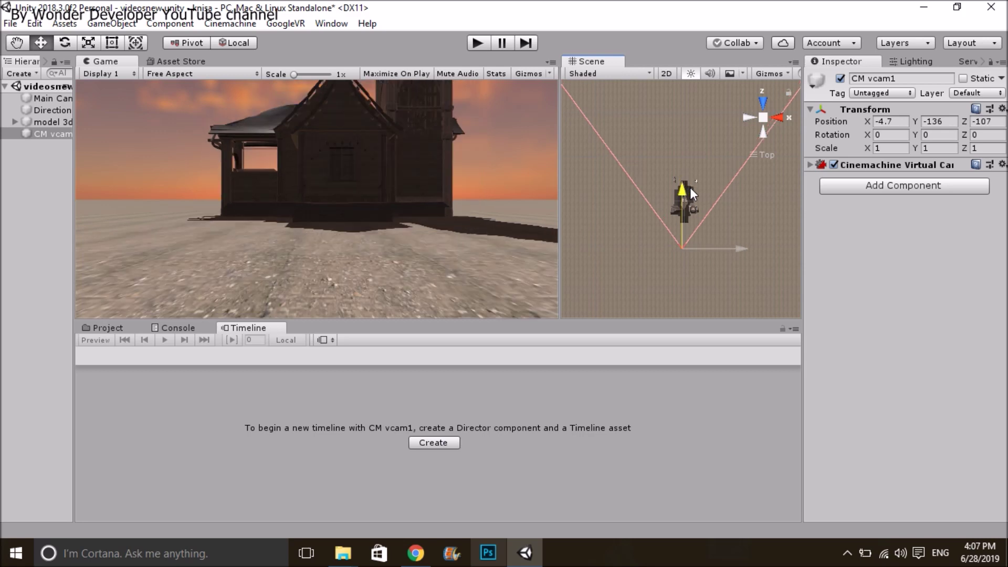
pyautogui.click(762, 137)
pyautogui.moveTo(685, 196); pyautogui.dragTo(682, 188)
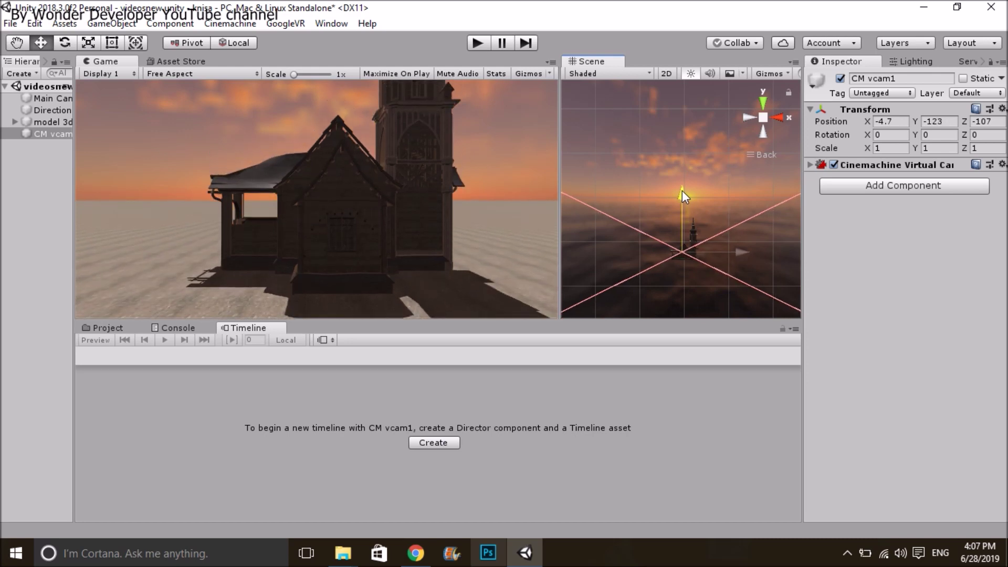
pyautogui.click(767, 106)
pyautogui.moveTo(685, 194); pyautogui.dragTo(695, 249)
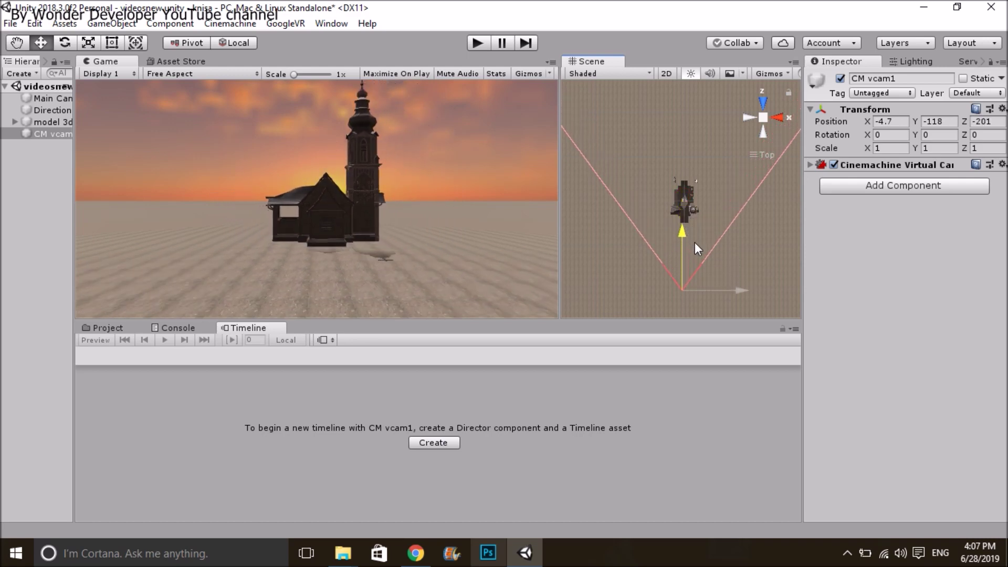
pyautogui.moveTo(695, 248); pyautogui.dragTo(697, 252)
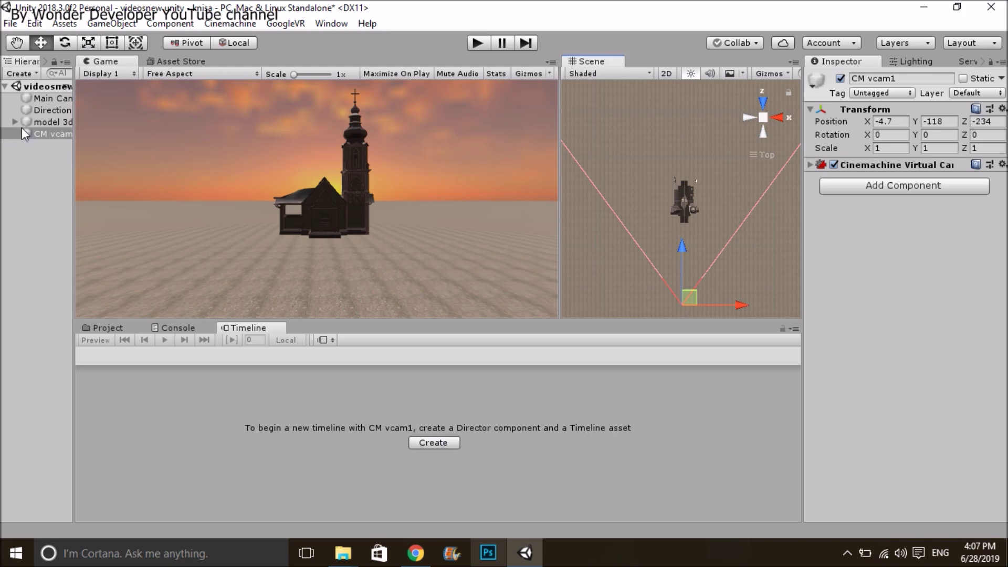
pyautogui.click(36, 124)
# - Add a second Cinemachine shot beside the first and create CM vcam2 for it
pyautogui.click(415, 407)
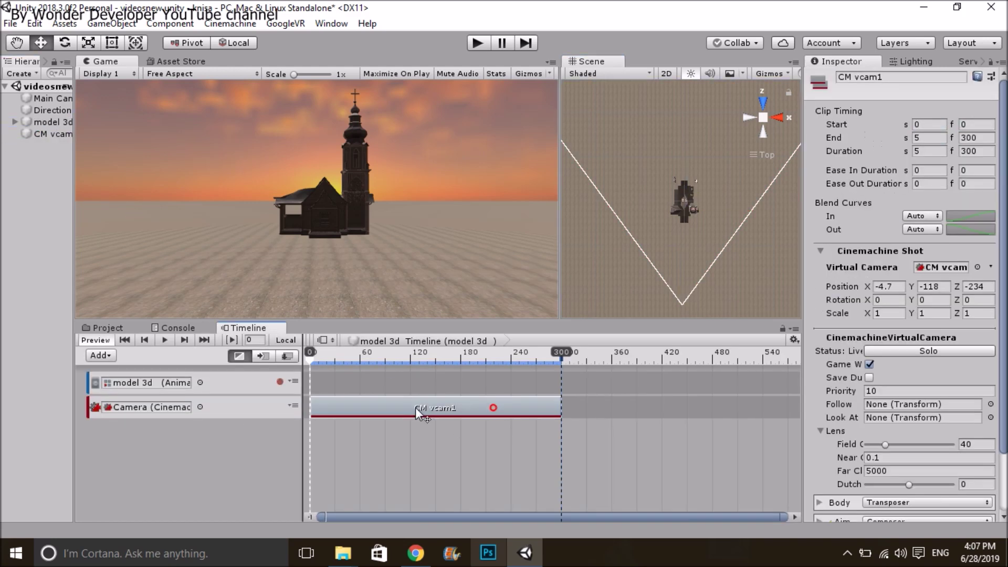
pyautogui.rightClick(622, 404)
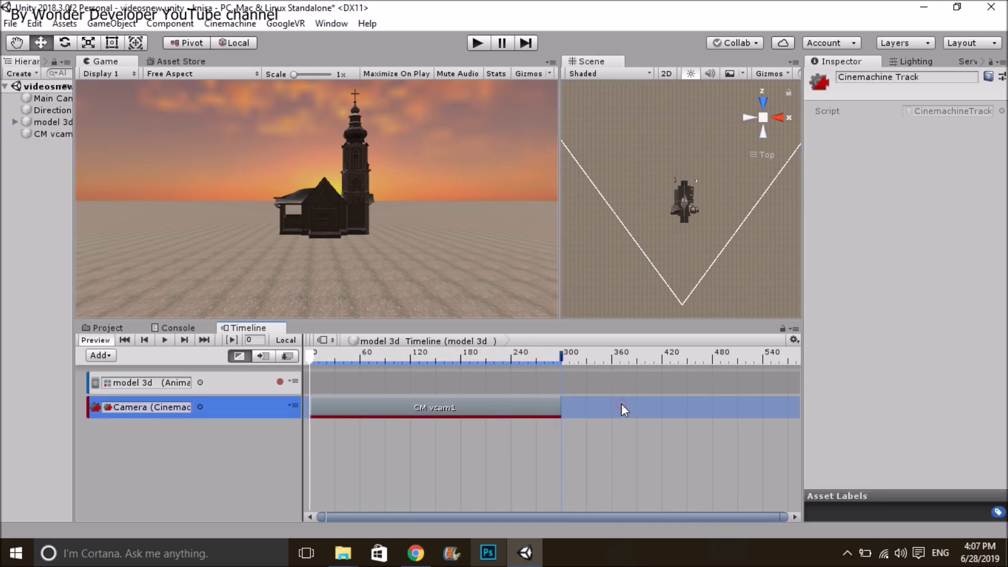
pyautogui.click(668, 393)
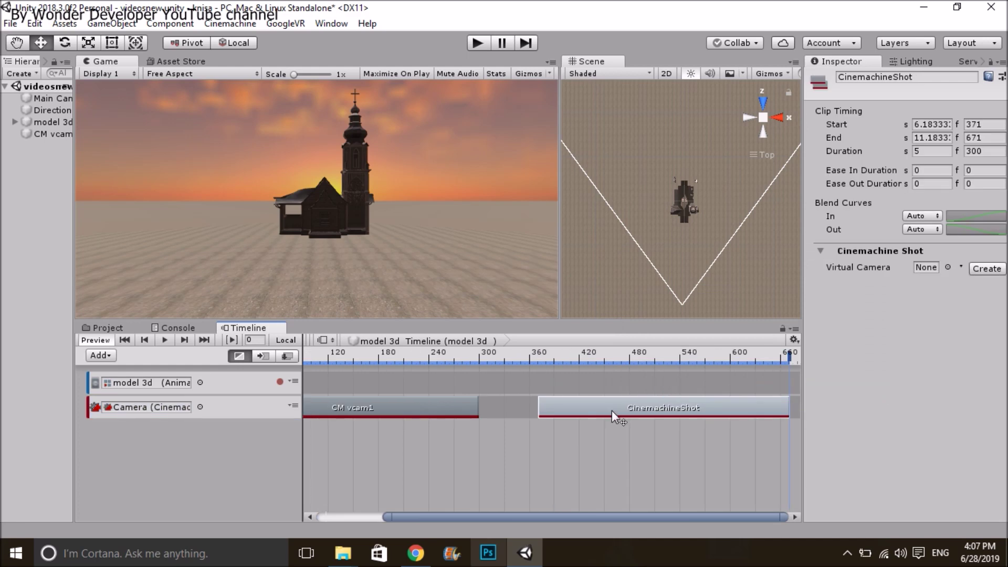
pyautogui.moveTo(612, 411); pyautogui.dragTo(588, 407)
pyautogui.click(987, 269)
pyautogui.click(54, 144)
# - Set CM vcam2's Position X to -4.7, matching CM vcam1
pyautogui.moveTo(76, 154); pyautogui.dragTo(164, 153)
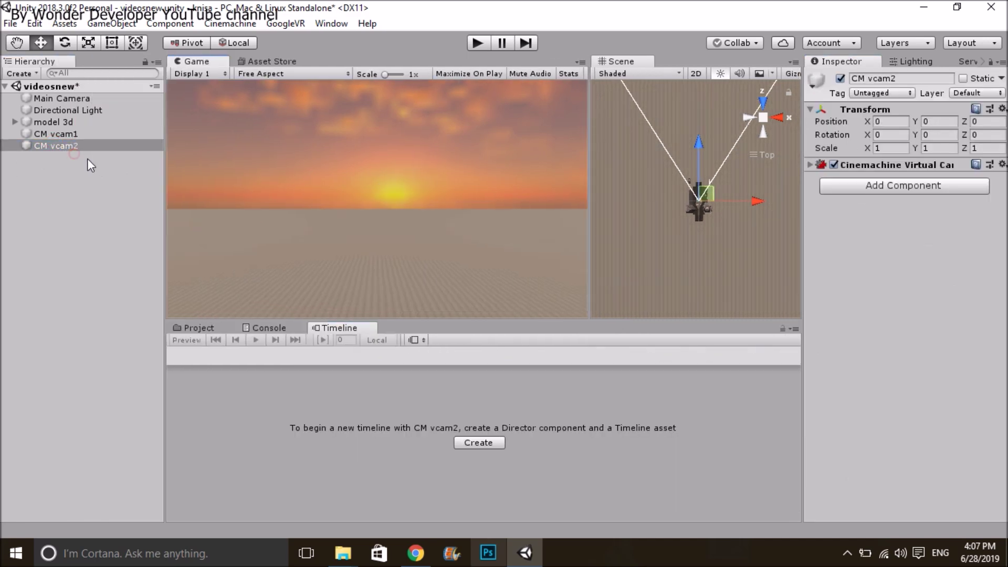
pyautogui.click(50, 133)
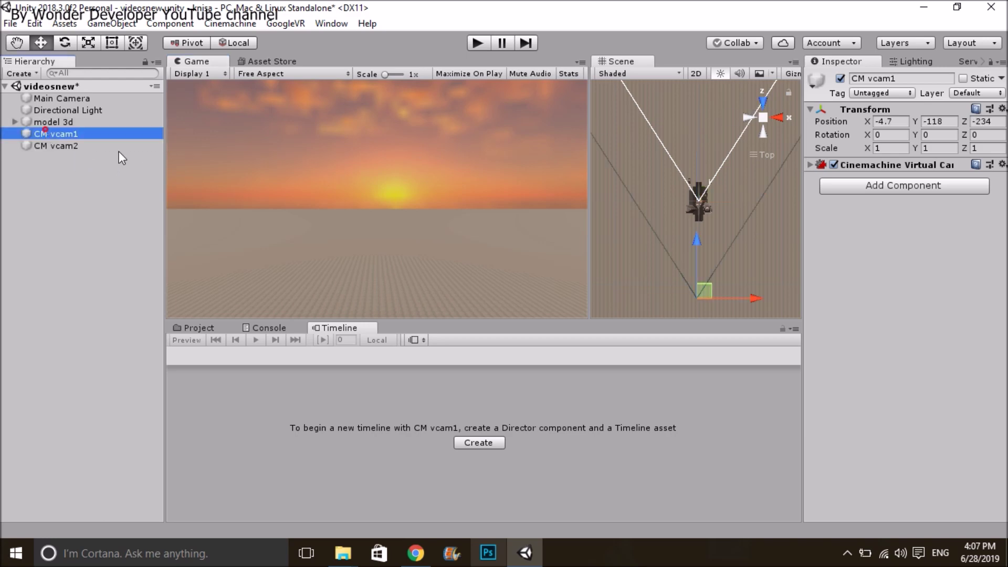
pyautogui.click(56, 146)
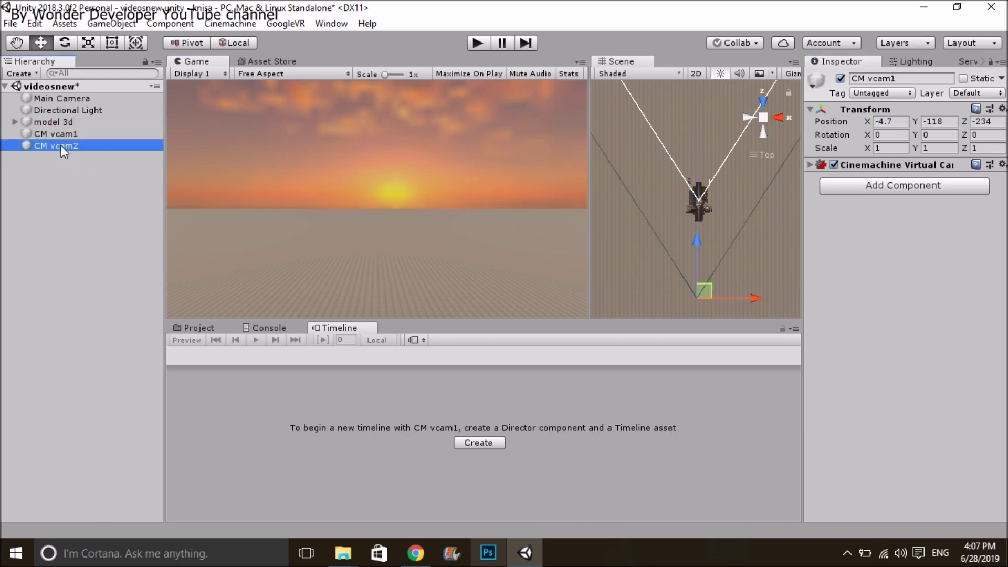
pyautogui.click(900, 126)
pyautogui.write('-4.7')
pyautogui.click(81, 134)
pyautogui.click(940, 122)
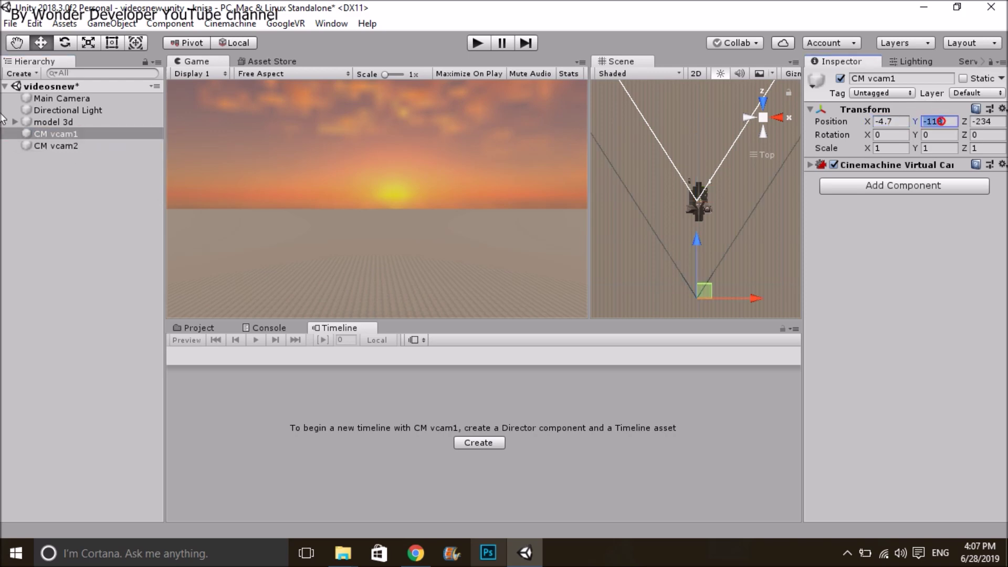
# - Copy CM vcam1's Y -118 and Z -234 into CM vcam2's position
pyautogui.click(77, 146)
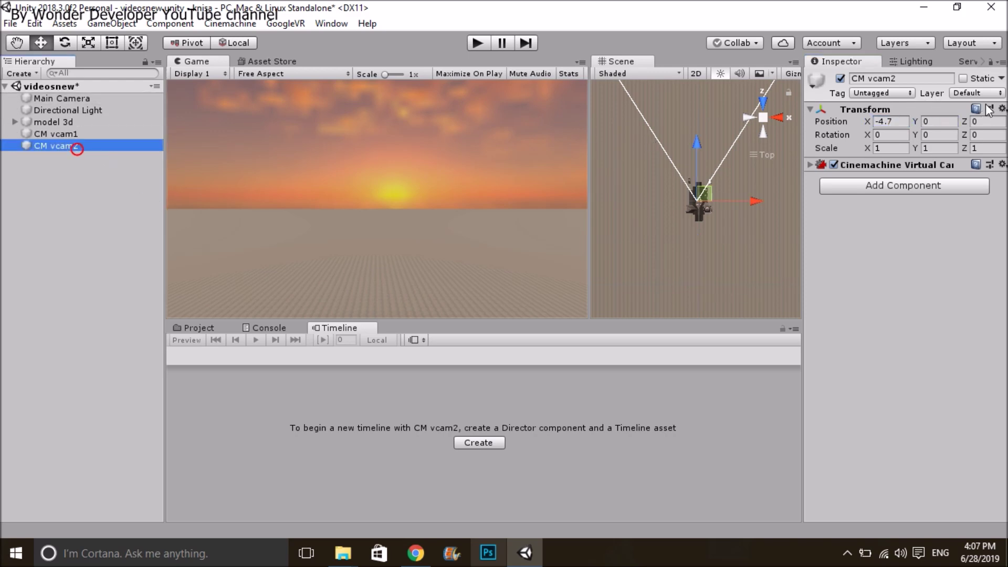
pyautogui.click(934, 122)
pyautogui.write('-118')
pyautogui.click(62, 131)
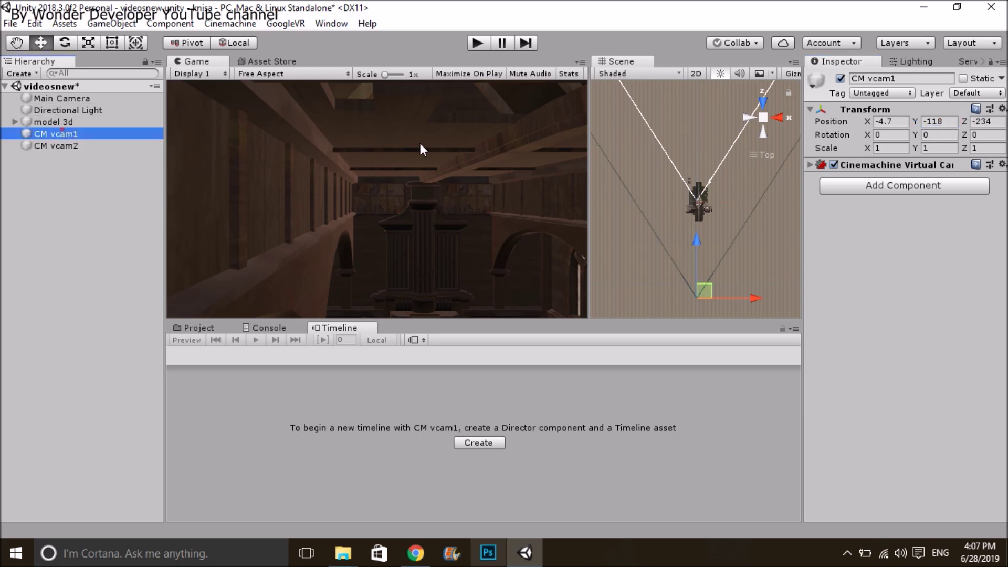
pyautogui.click(77, 148)
pyautogui.click(988, 121)
pyautogui.write('-234')
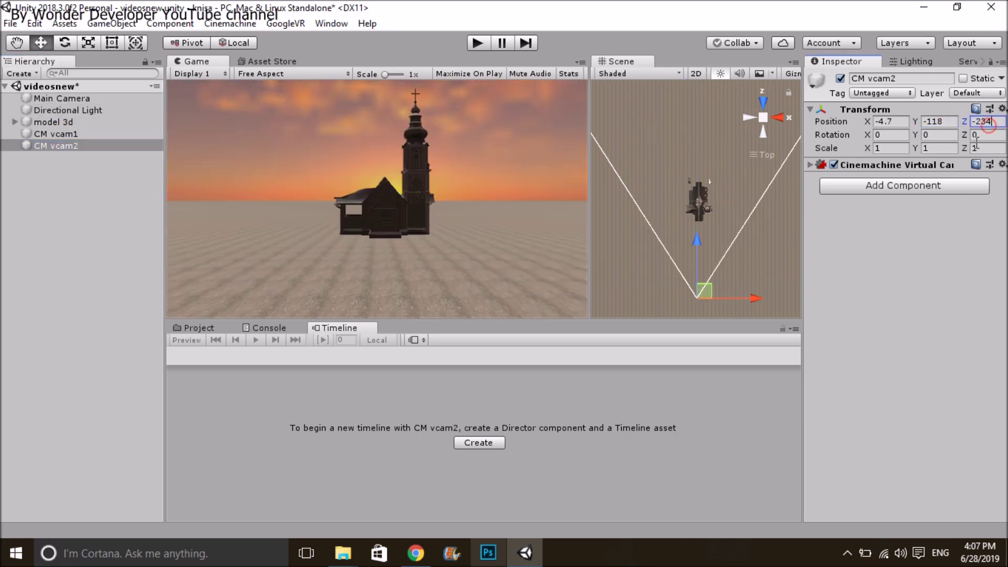
# - Move CM vcam2 to 96, -122.14, 25 with Y rotation -90 to frame the church's side
pyautogui.moveTo(731, 296); pyautogui.dragTo(775, 294)
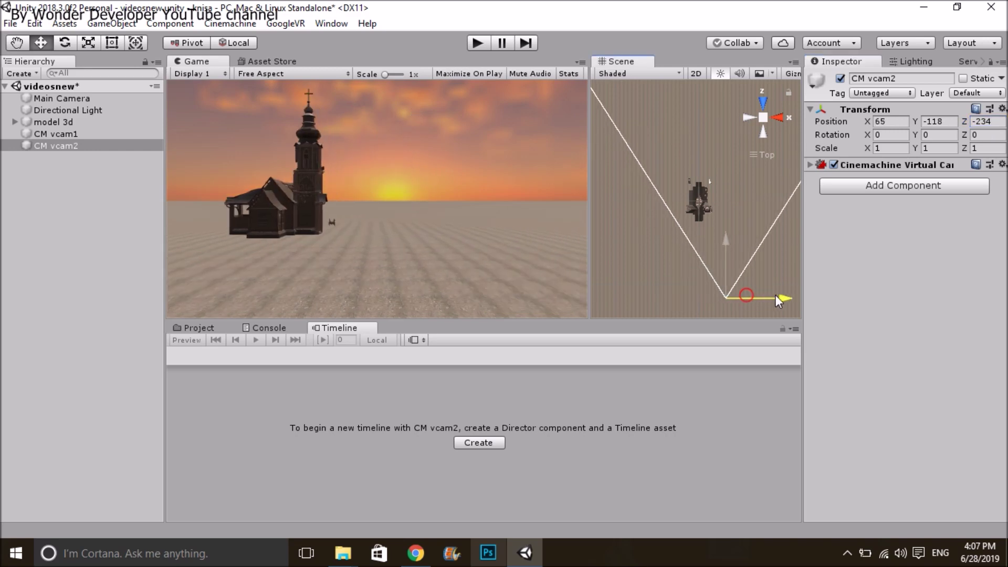
pyautogui.moveTo(729, 235); pyautogui.dragTo(723, 150)
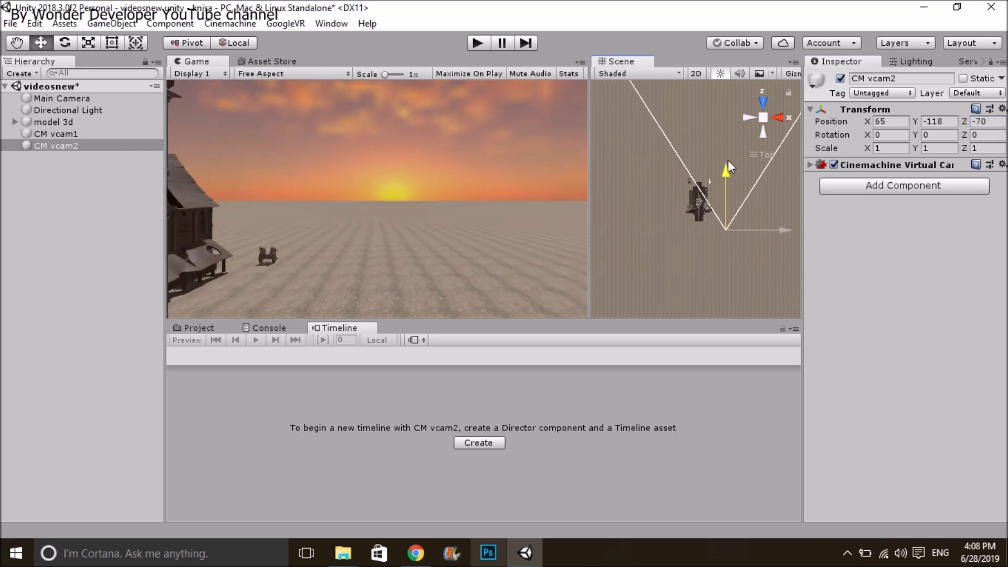
pyautogui.moveTo(916, 135)
pyautogui.mouseDown()
pyautogui.moveTo(223, 210)
pyautogui.moveTo(63, 255)
pyautogui.moveTo(792, 344)
pyautogui.mouseUp()
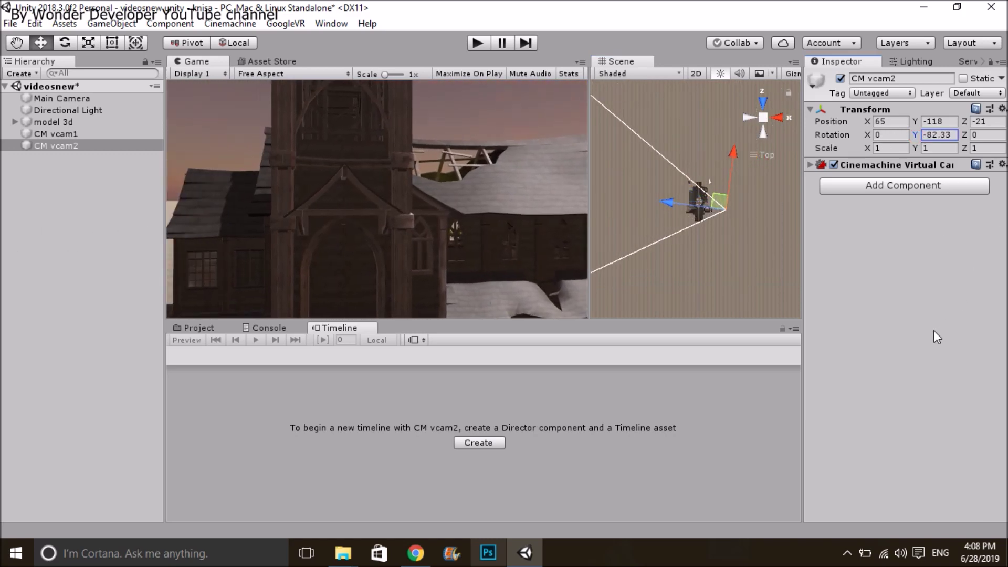
pyautogui.click(939, 137)
pyautogui.write('-9')
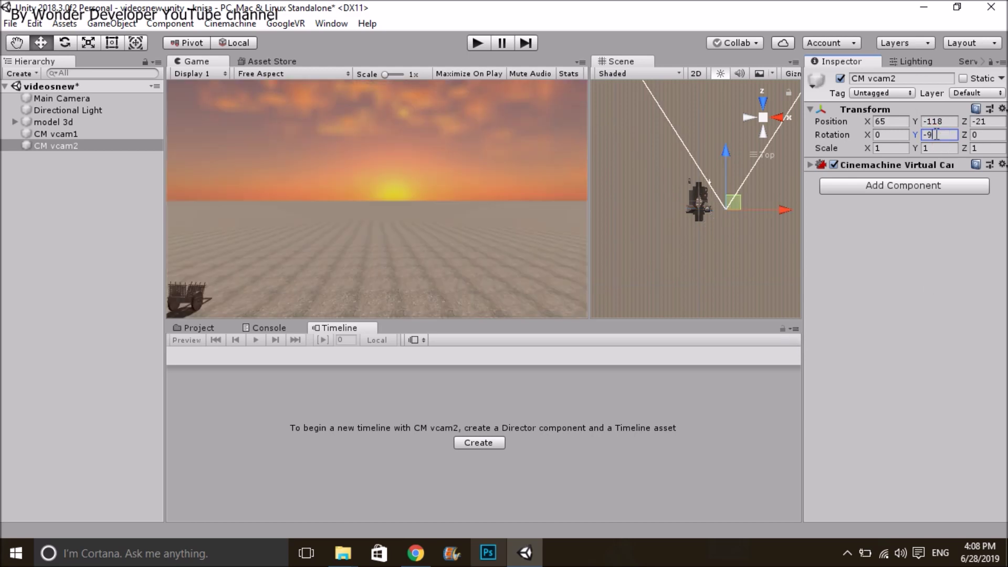
pyautogui.write('0')
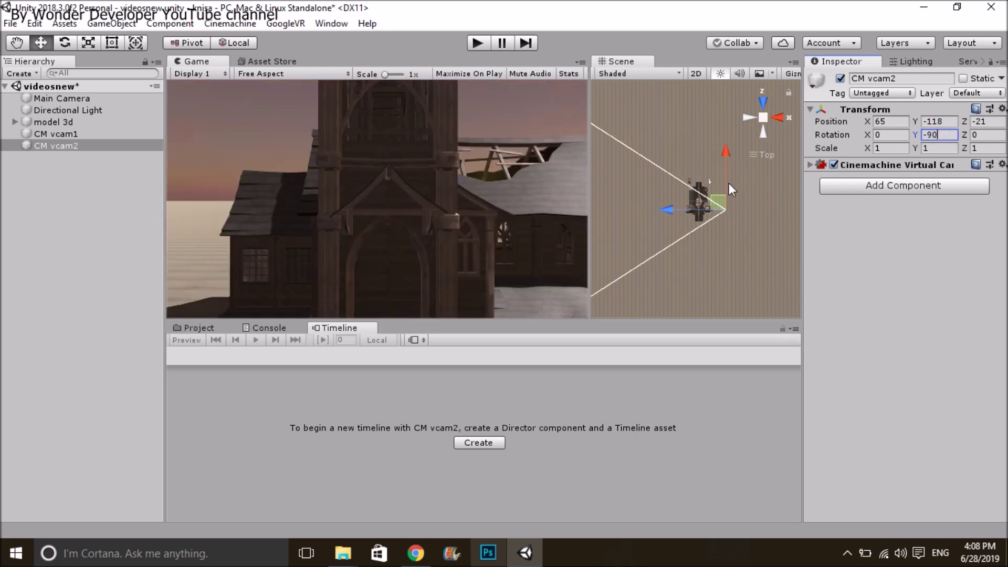
pyautogui.moveTo(725, 153); pyautogui.dragTo(718, 136)
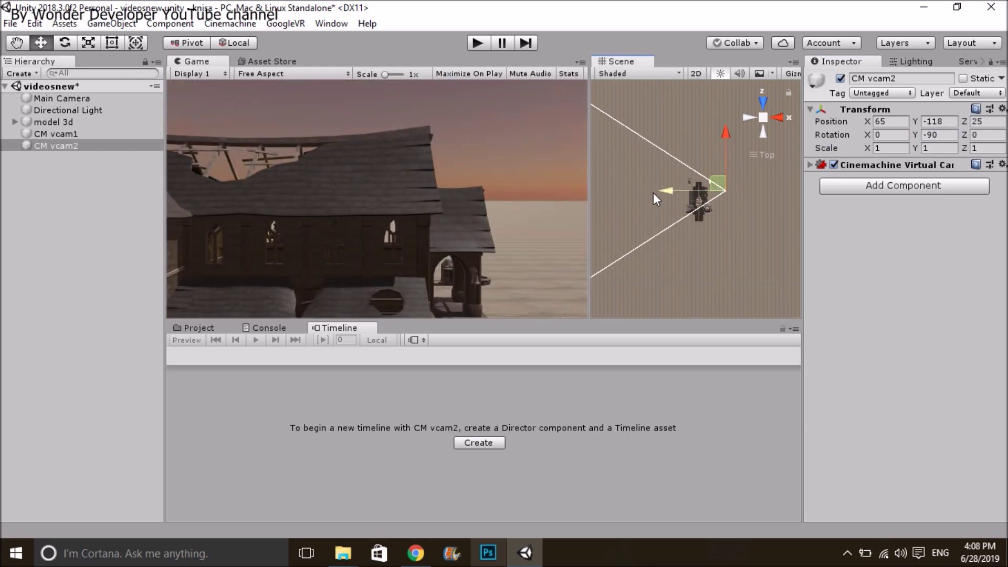
pyautogui.moveTo(654, 194); pyautogui.dragTo(658, 193)
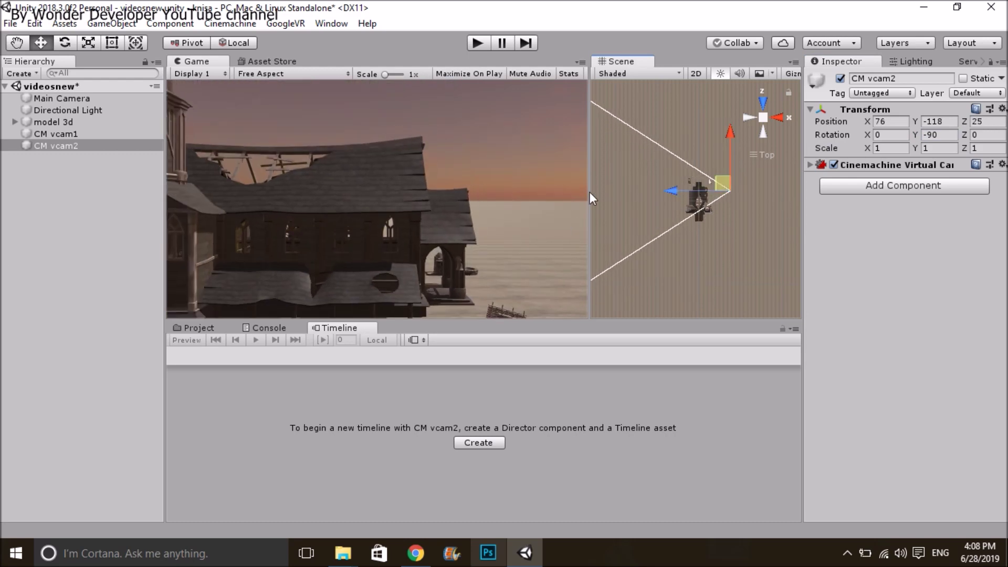
pyautogui.moveTo(675, 193); pyautogui.dragTo(740, 188)
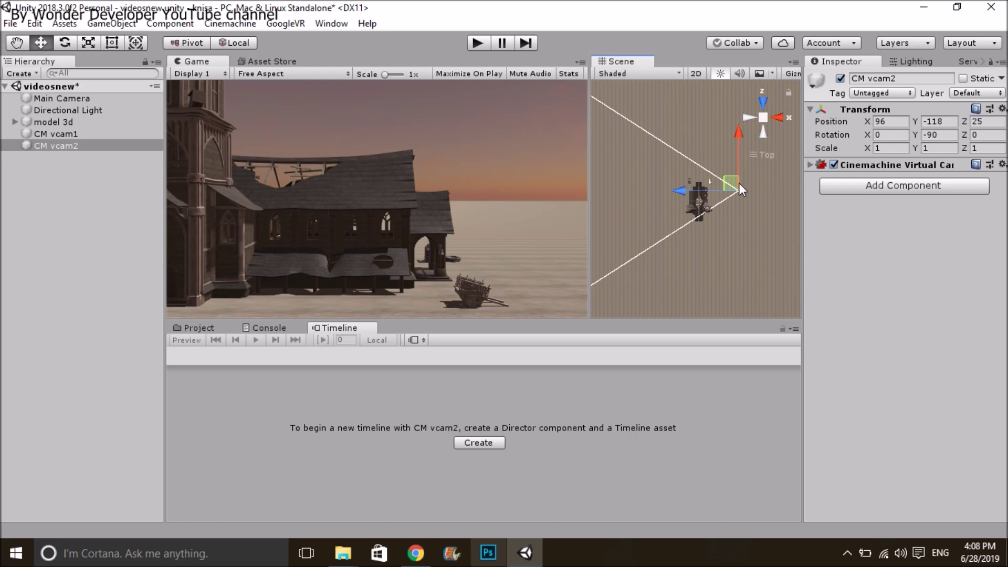
pyautogui.moveTo(912, 119); pyautogui.dragTo(808, 126)
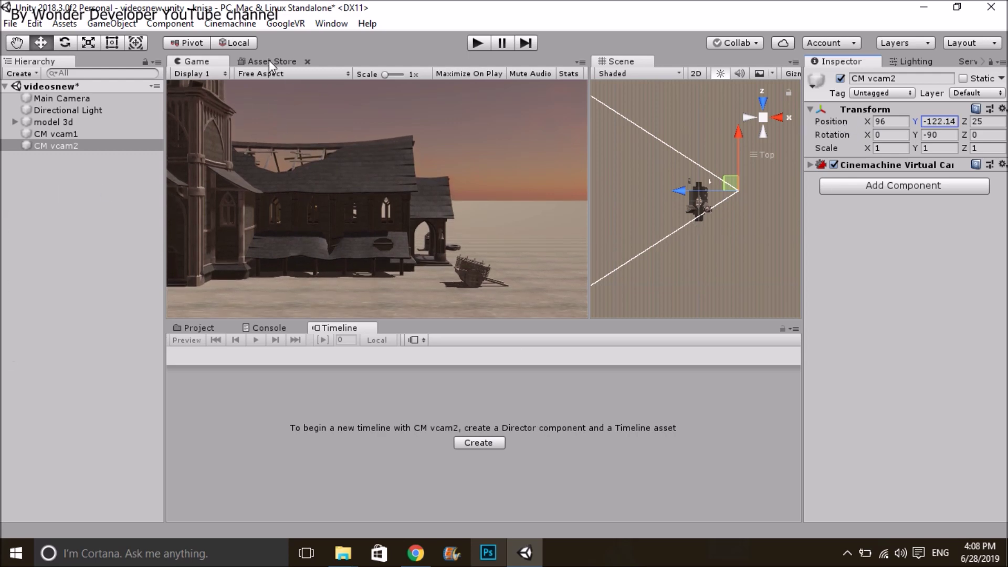
pyautogui.click(67, 123)
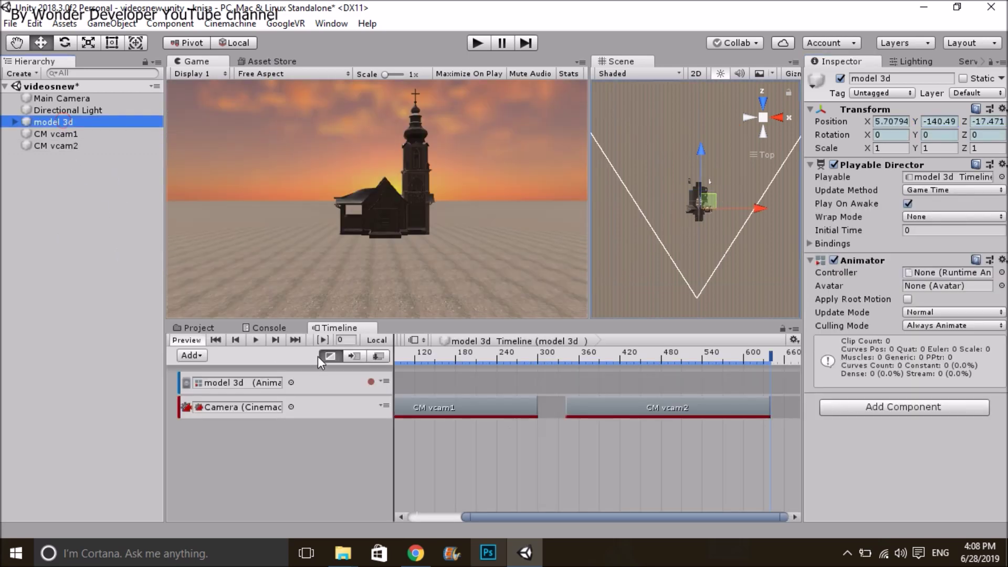
# - Stretch CM vcam1 to about frame 600 and place CM vcam2 from 598 to 1202, overlapping for a blend
pyautogui.moveTo(645, 411); pyautogui.dragTo(701, 413)
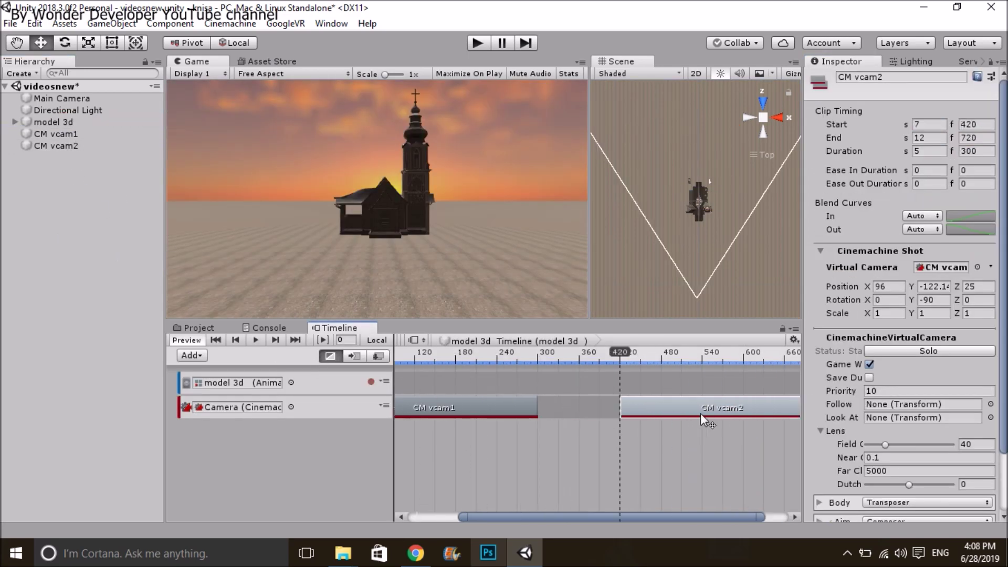
pyautogui.scroll(-5, 546, 408)
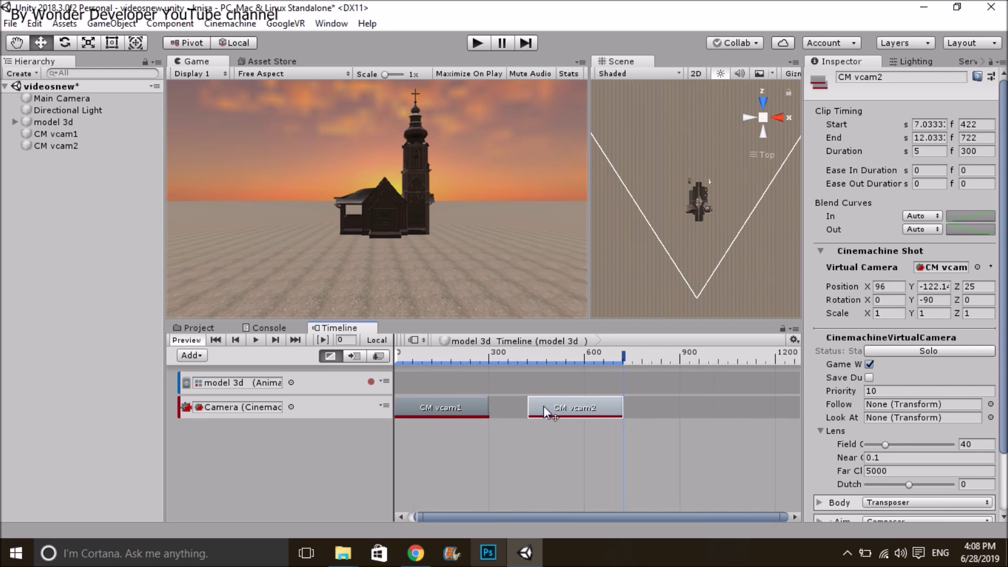
pyautogui.moveTo(572, 413); pyautogui.dragTo(671, 414)
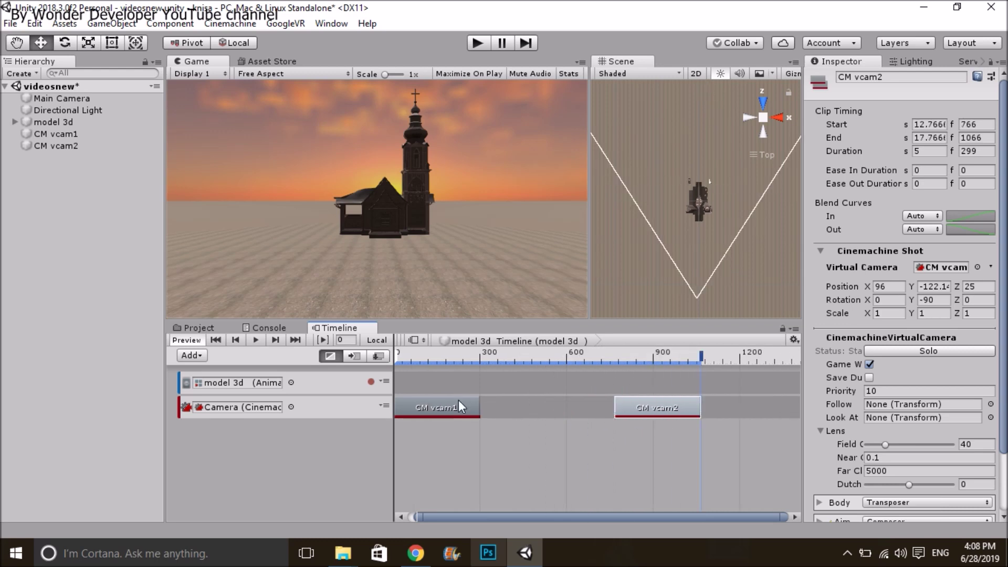
pyautogui.moveTo(477, 408); pyautogui.dragTo(566, 408)
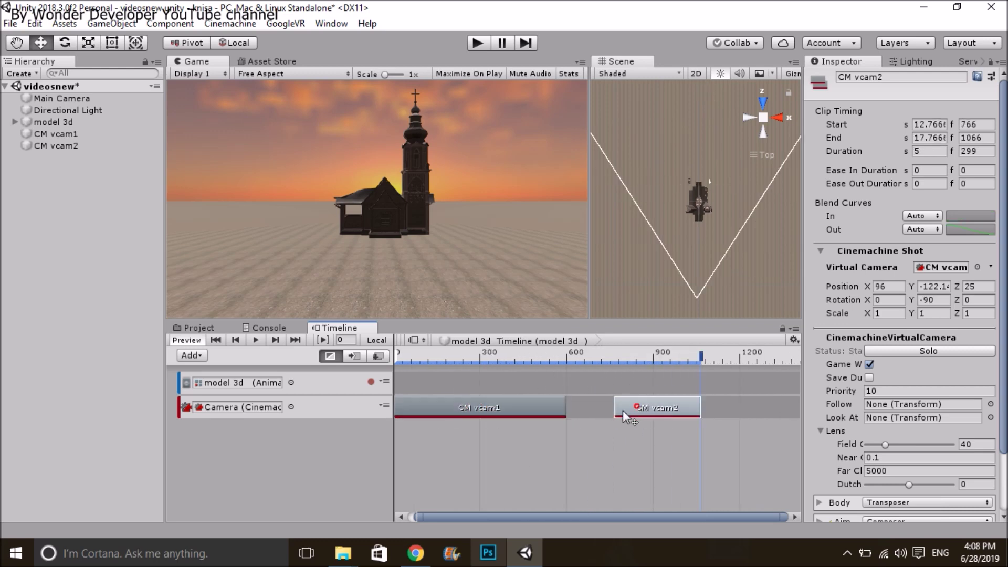
pyautogui.moveTo(701, 408); pyautogui.dragTo(739, 408)
pyautogui.moveTo(617, 407)
pyautogui.mouseDown()
pyautogui.moveTo(509, 408)
pyautogui.moveTo(566, 408)
pyautogui.mouseUp()
# - Scrub the timeline to frame 218 and preview the playback
pyautogui.moveTo(508, 359); pyautogui.dragTo(379, 356)
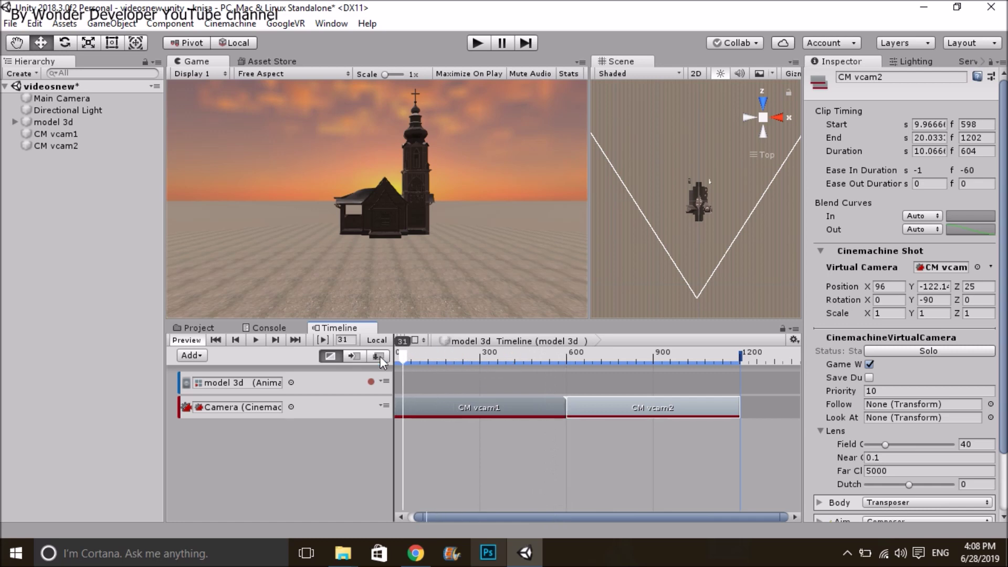
pyautogui.click(262, 329)
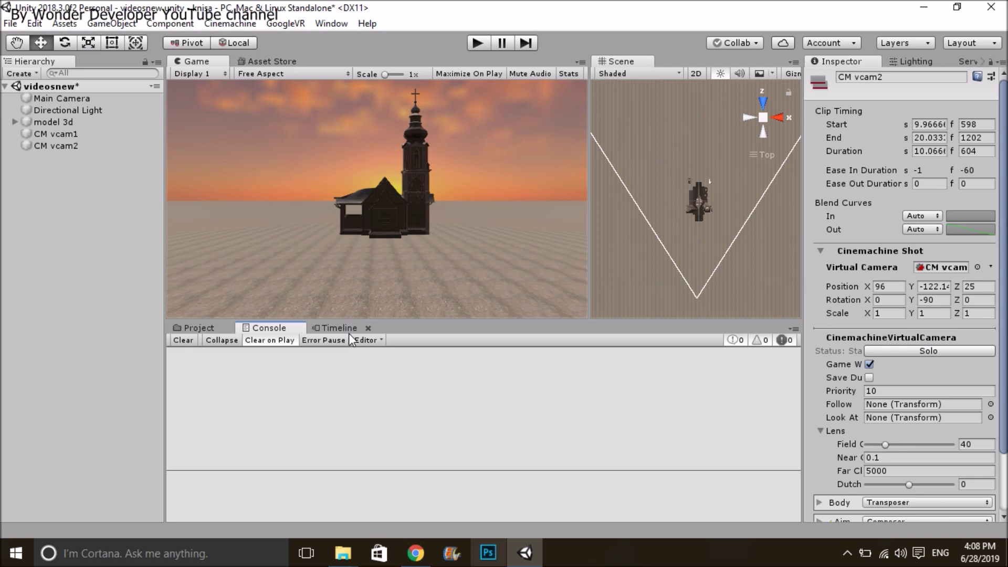
pyautogui.click(337, 327)
pyautogui.click(256, 340)
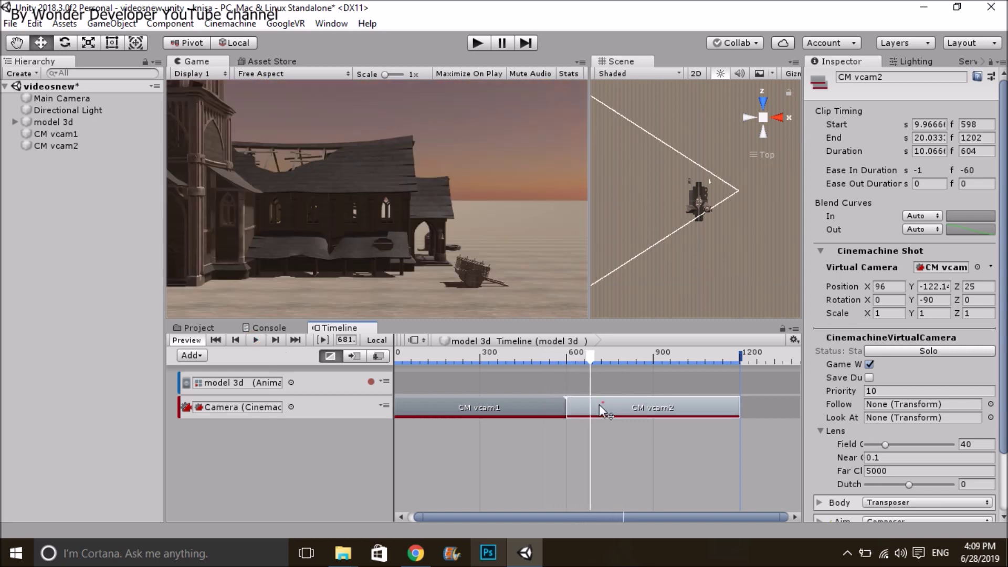
# - Pull CM vcam2's clip start to frame 0 for a 598-frame blend, then play from the start
pyautogui.moveTo(569, 401); pyautogui.dragTo(389, 404)
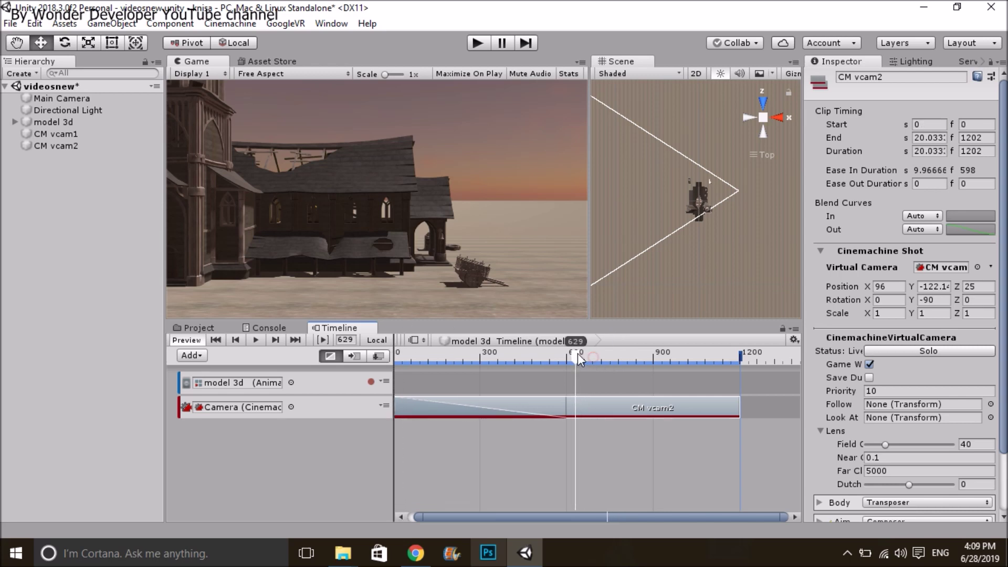
pyautogui.click(413, 356)
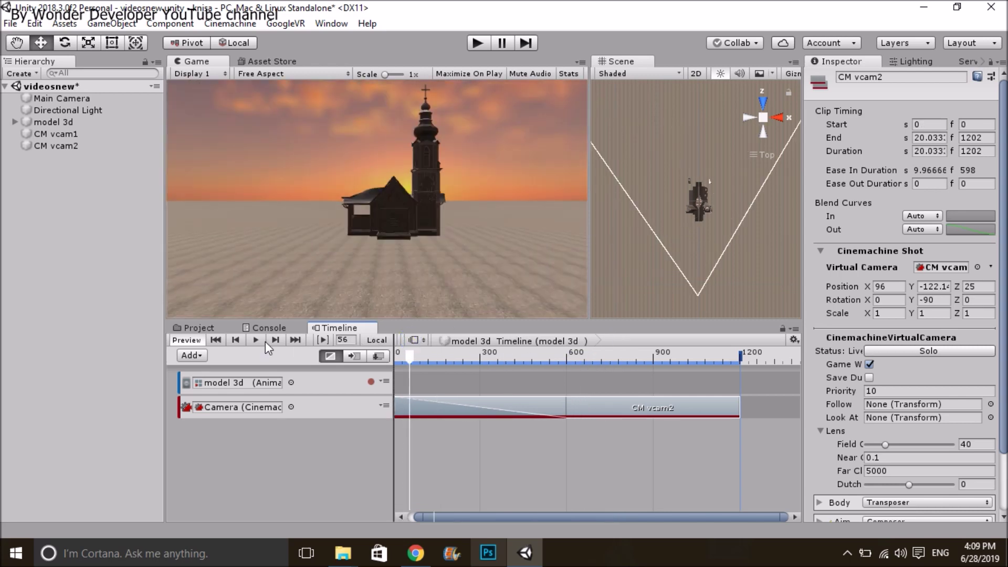
pyautogui.click(252, 337)
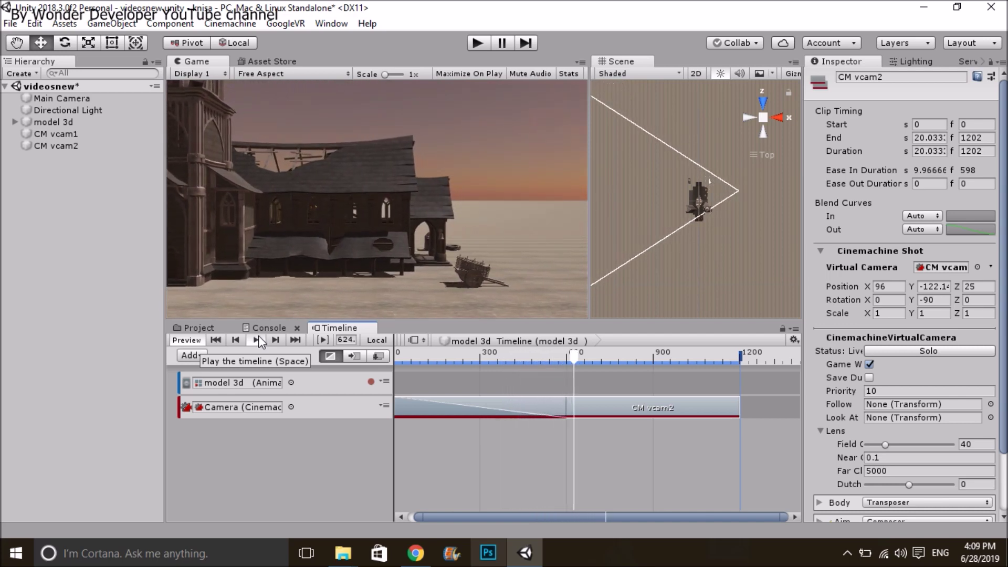
# - Add a third Cinemachine shot lasting to about frame 1807, overlapping CM vcam2 for a blend
pyautogui.rightClick(773, 405)
pyautogui.click(783, 399)
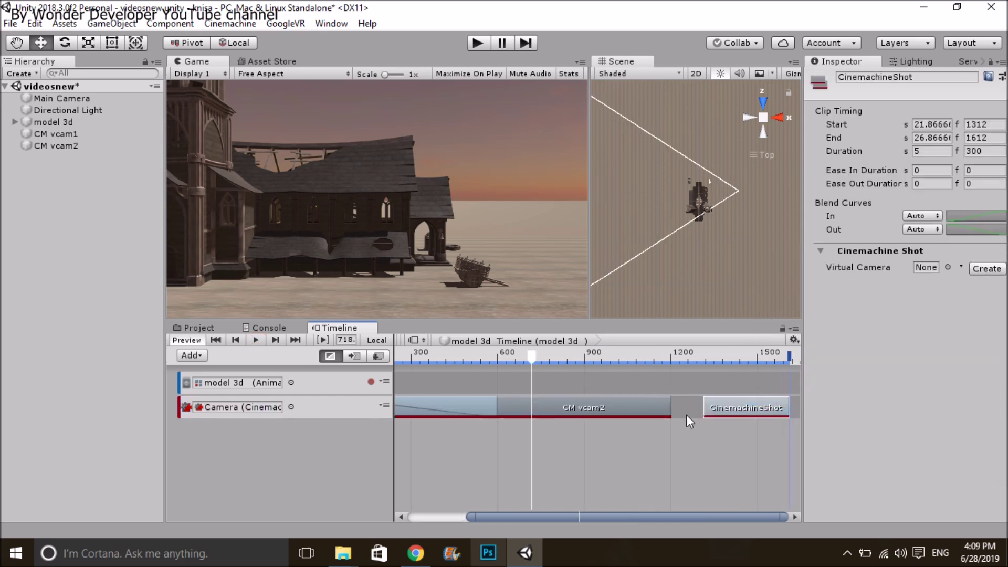
pyautogui.scroll(-2, 713, 425)
pyautogui.scroll(-2, 714, 423)
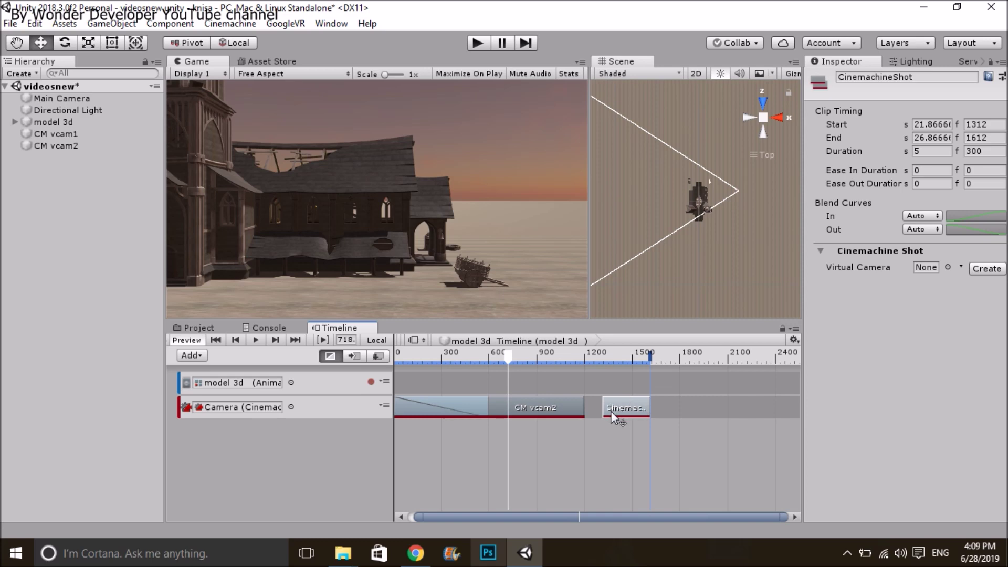
pyautogui.moveTo(604, 408); pyautogui.dragTo(586, 408)
pyautogui.moveTo(650, 407); pyautogui.dragTo(679, 409)
pyautogui.moveTo(588, 406); pyautogui.dragTo(502, 403)
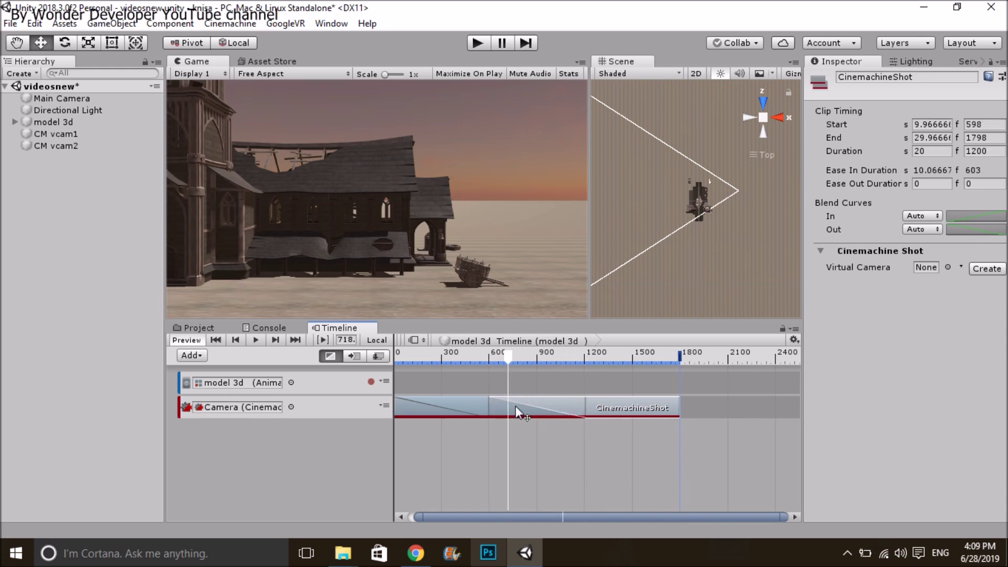
# - Create CM vcam3 for the new shot and copy CM vcam2's X and Y positions into it
pyautogui.click(987, 269)
pyautogui.click(45, 157)
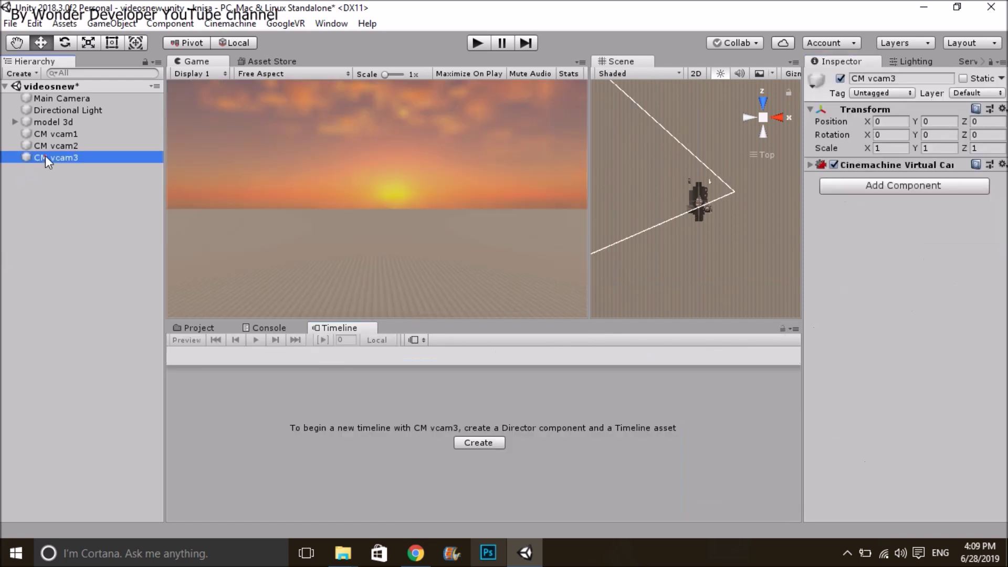
pyautogui.click(49, 146)
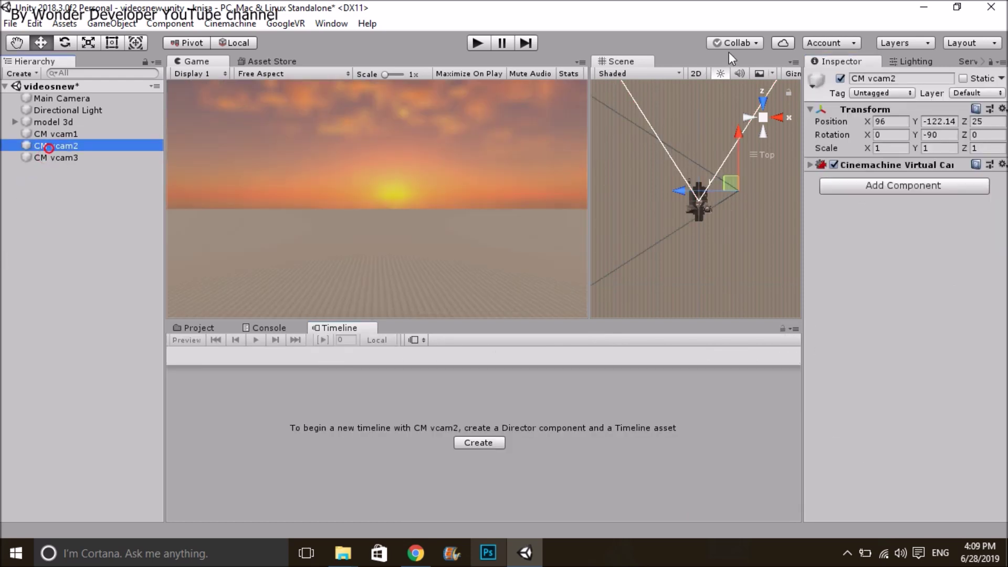
pyautogui.click(894, 122)
pyautogui.click(83, 164)
pyautogui.click(51, 159)
pyautogui.click(891, 121)
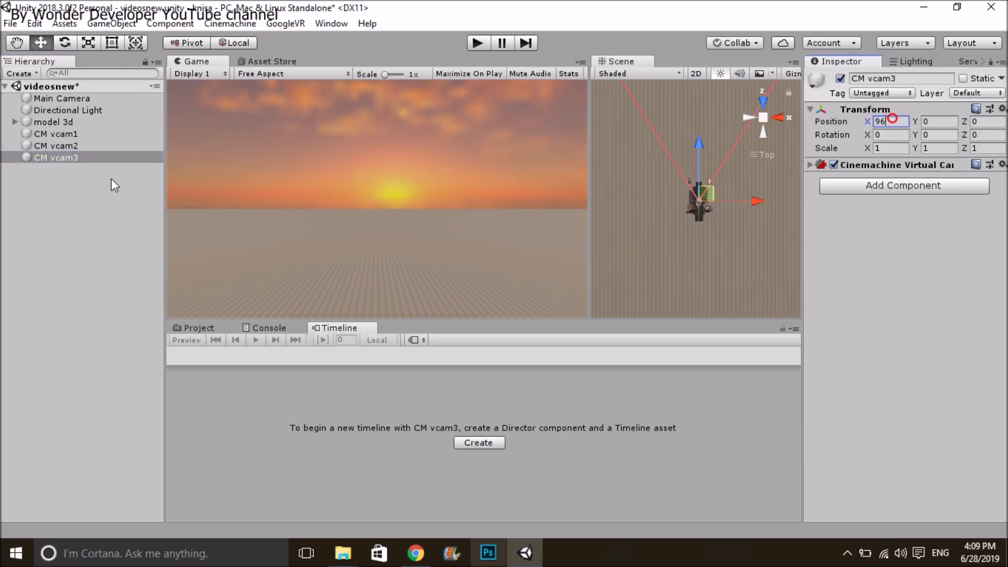
pyautogui.write('96')
pyautogui.click(56, 146)
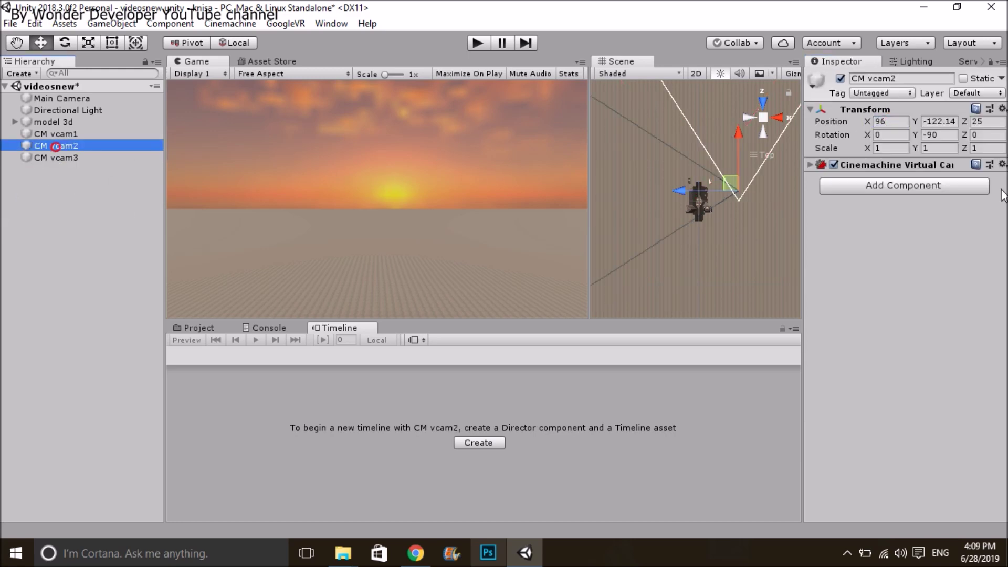
pyautogui.click(945, 122)
pyautogui.click(84, 158)
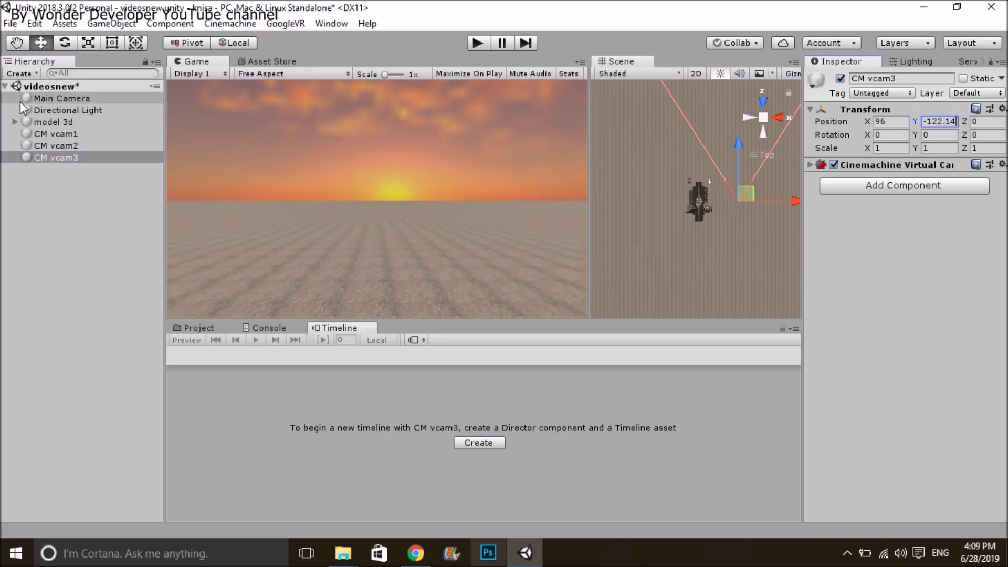
# - Set CM vcam3's Z position while comparing against CM vcam2's transform
pyautogui.click(70, 147)
pyautogui.click(69, 147)
pyautogui.click(56, 132)
pyautogui.click(59, 157)
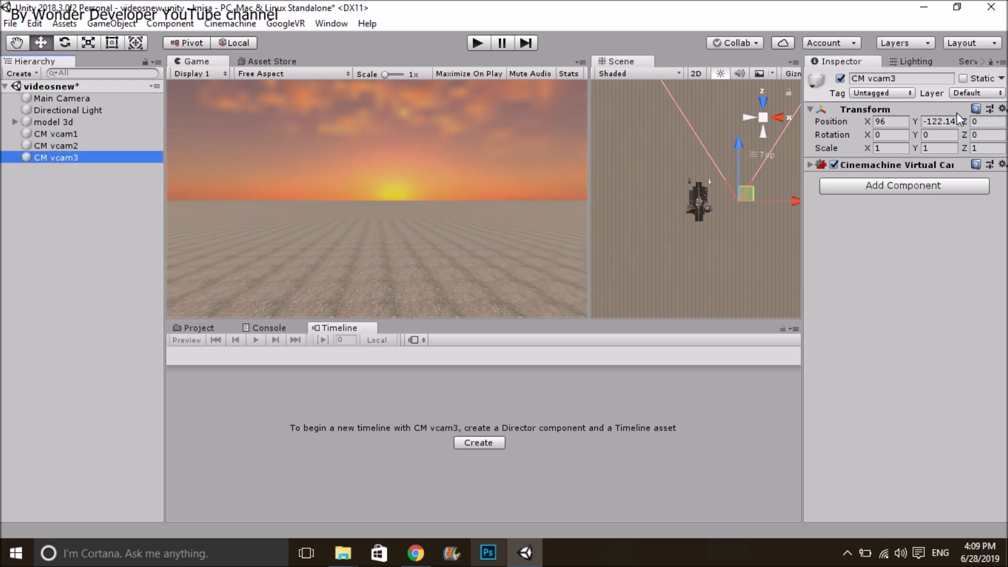
pyautogui.click(978, 124)
pyautogui.write('25')
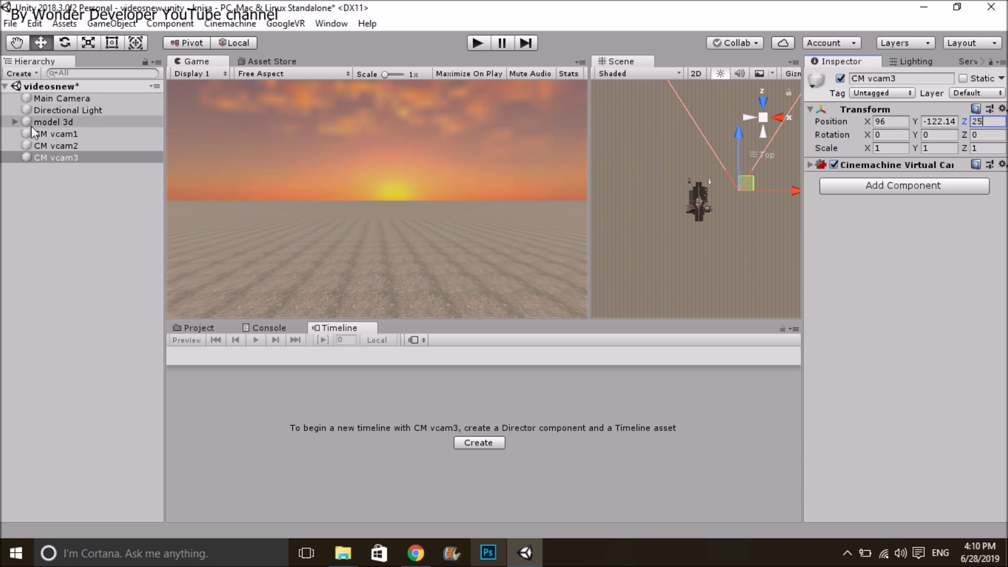
pyautogui.click(39, 144)
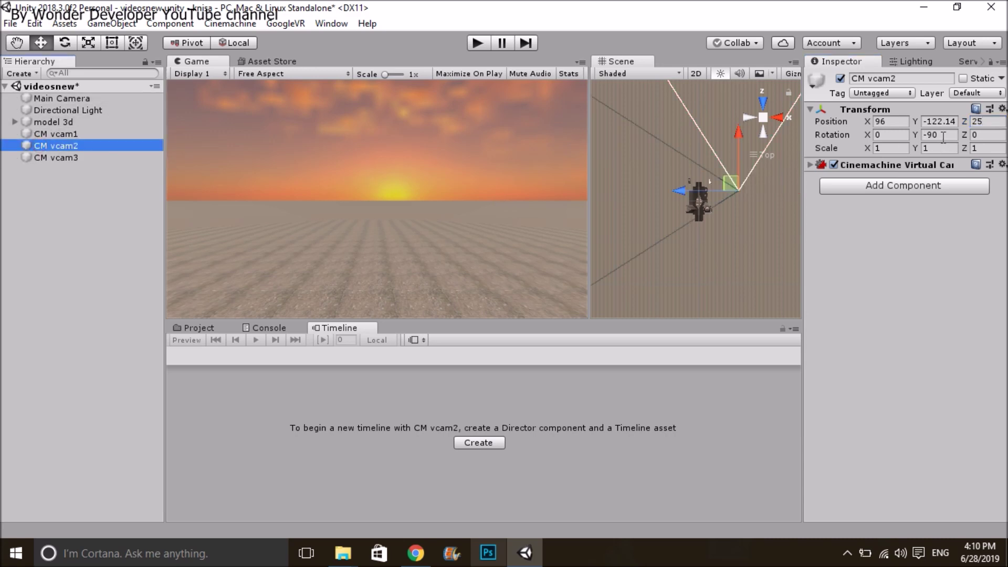
pyautogui.click(42, 159)
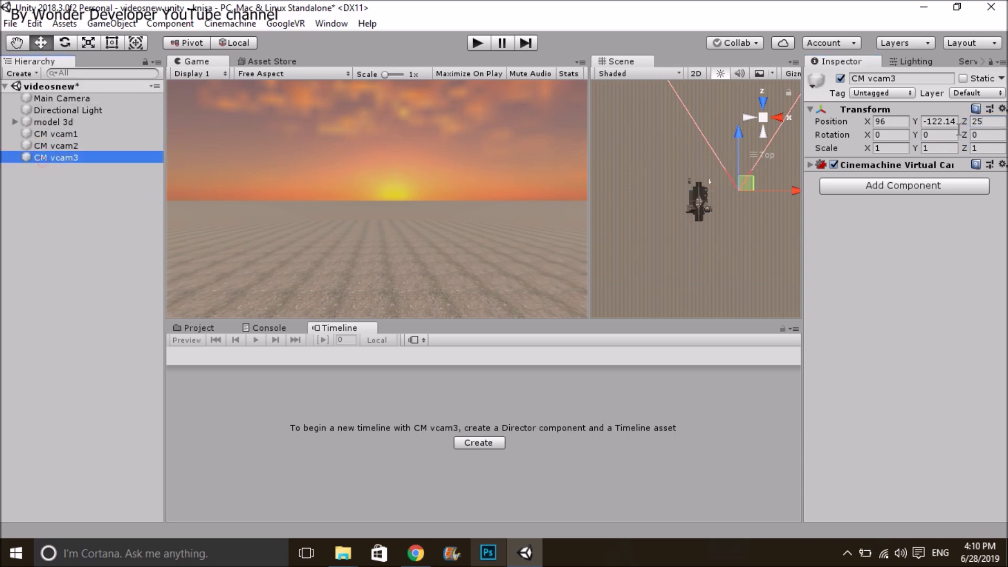
pyautogui.click(940, 135)
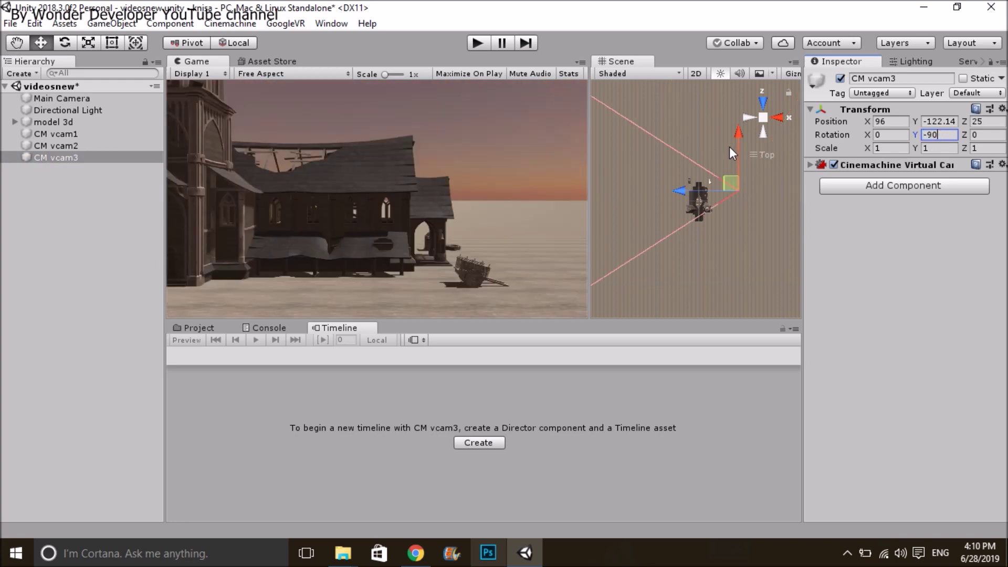
# - Move CM vcam3 to 3, -122.14, 121 with Y rotation 180, facing the church front
pyautogui.moveTo(736, 134); pyautogui.dragTo(736, 98)
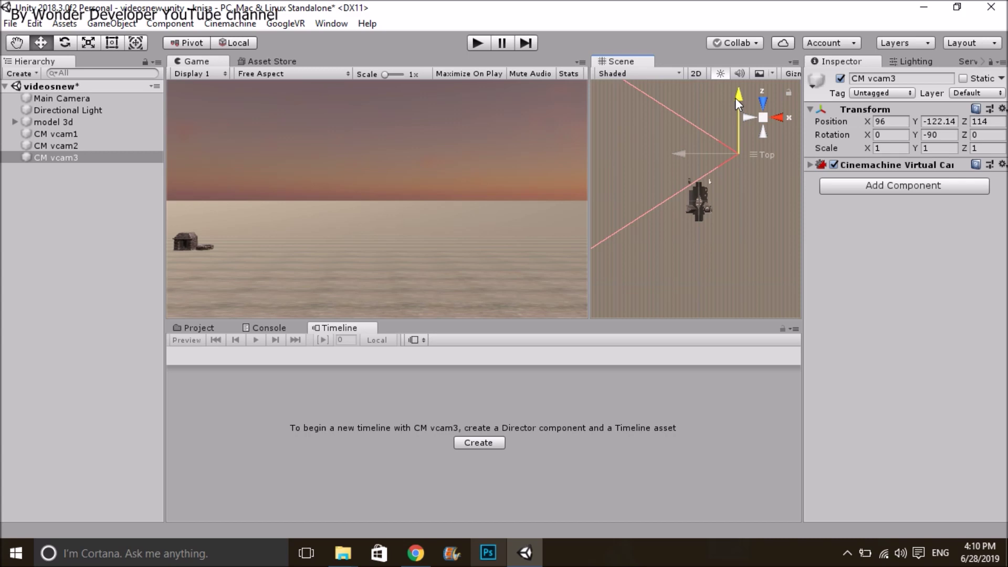
pyautogui.moveTo(680, 156); pyautogui.dragTo(644, 152)
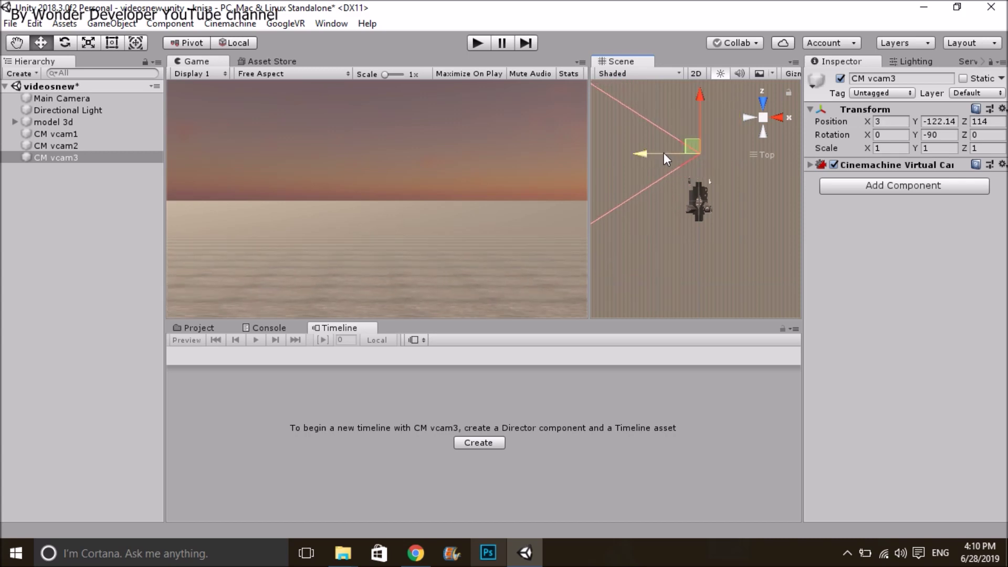
pyautogui.click(943, 135)
pyautogui.write('0')
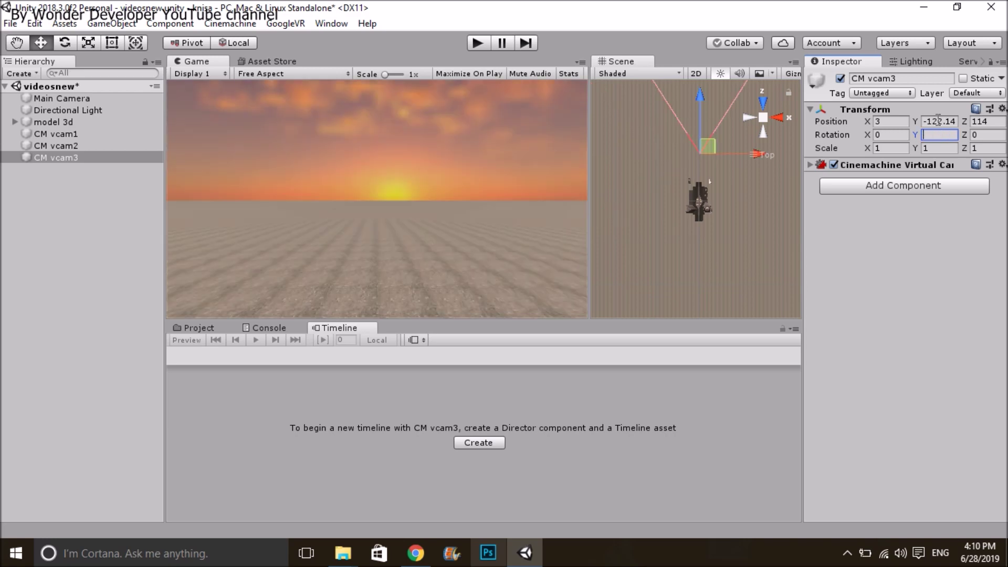
pyautogui.write('80')
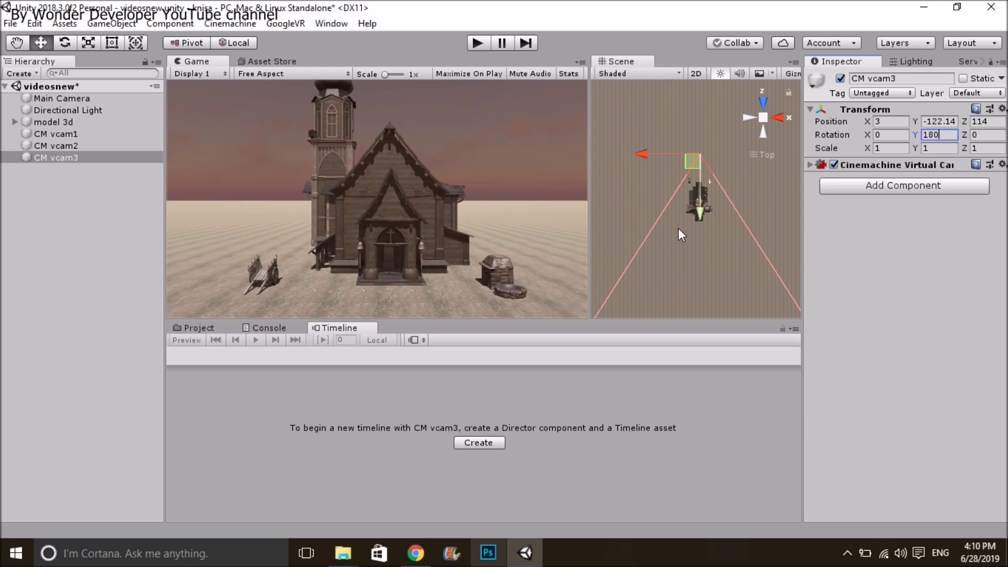
pyautogui.moveTo(698, 211); pyautogui.dragTo(698, 208)
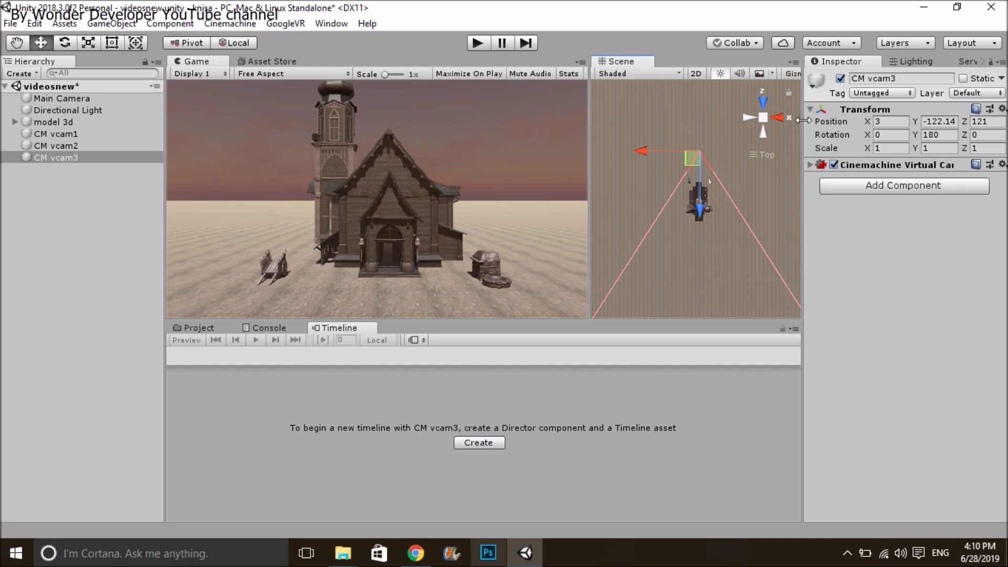
pyautogui.click(67, 118)
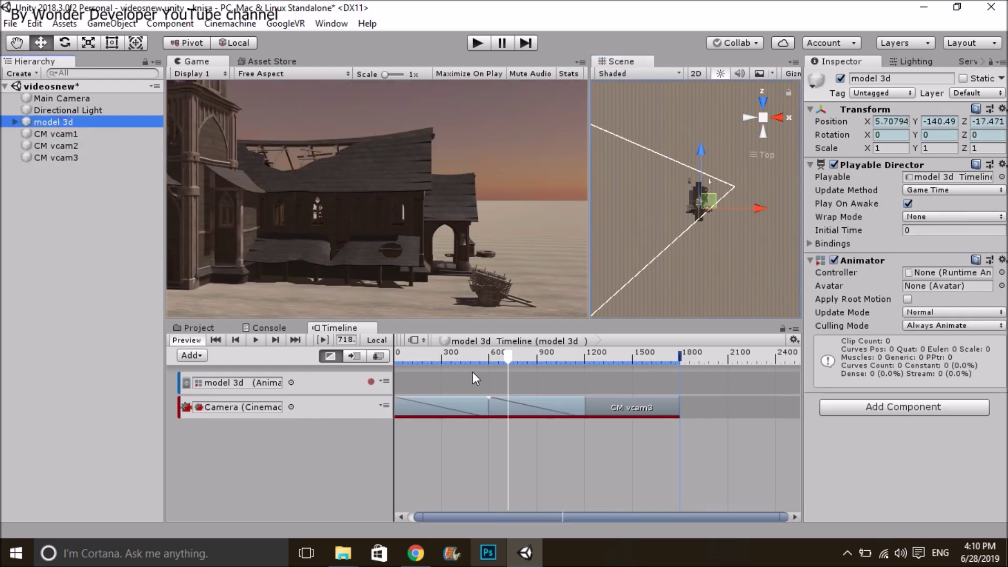
# - Rewind the model 3d timeline to frame 0 and play it to preview the camera blends
pyautogui.moveTo(502, 354); pyautogui.dragTo(381, 355)
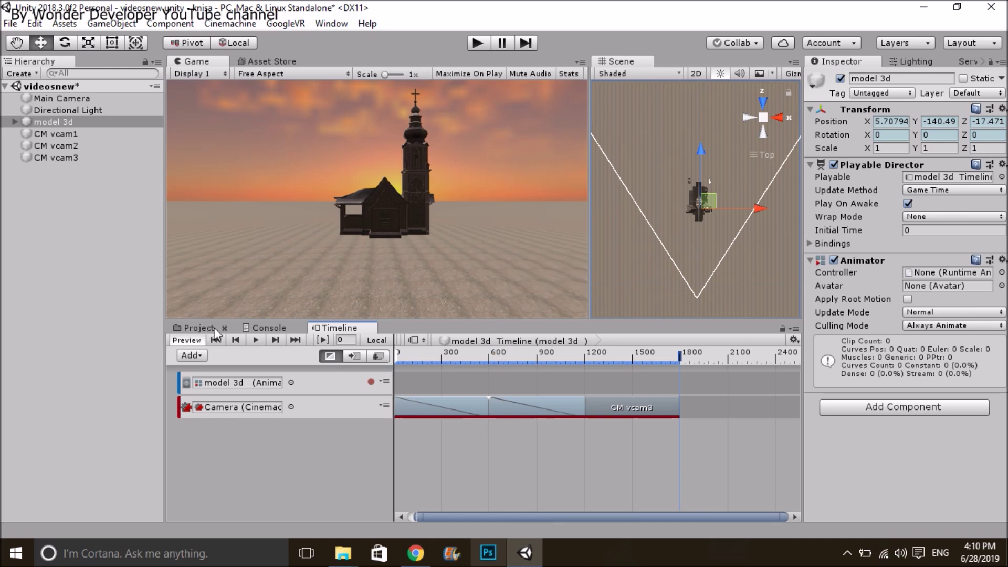
pyautogui.click(251, 342)
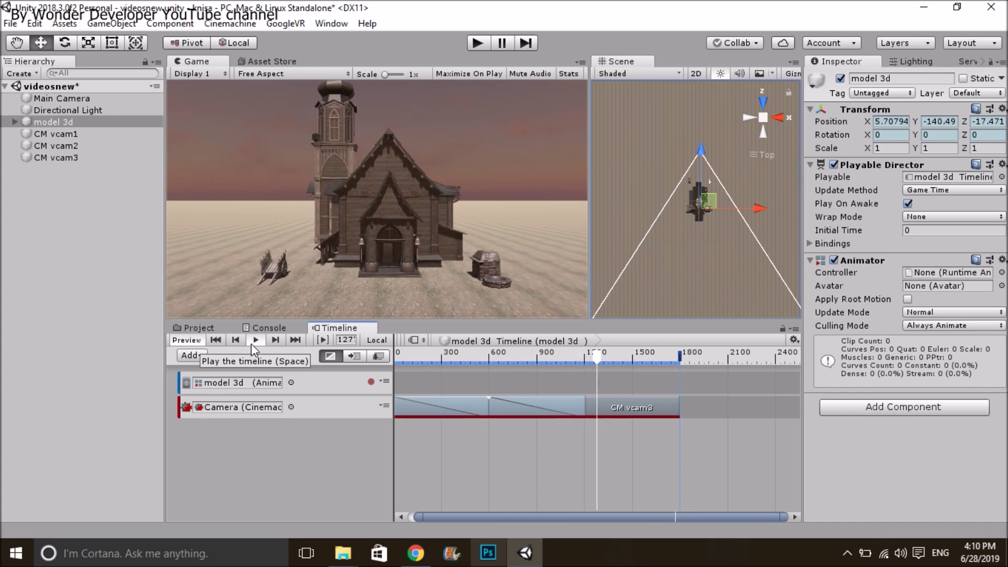
# - Add a fourth Cinemachine shot spanning frames 1202–2401, overlapping CM vcam3 for a 596-frame blend
pyautogui.click(251, 344)
pyautogui.rightClick(750, 406)
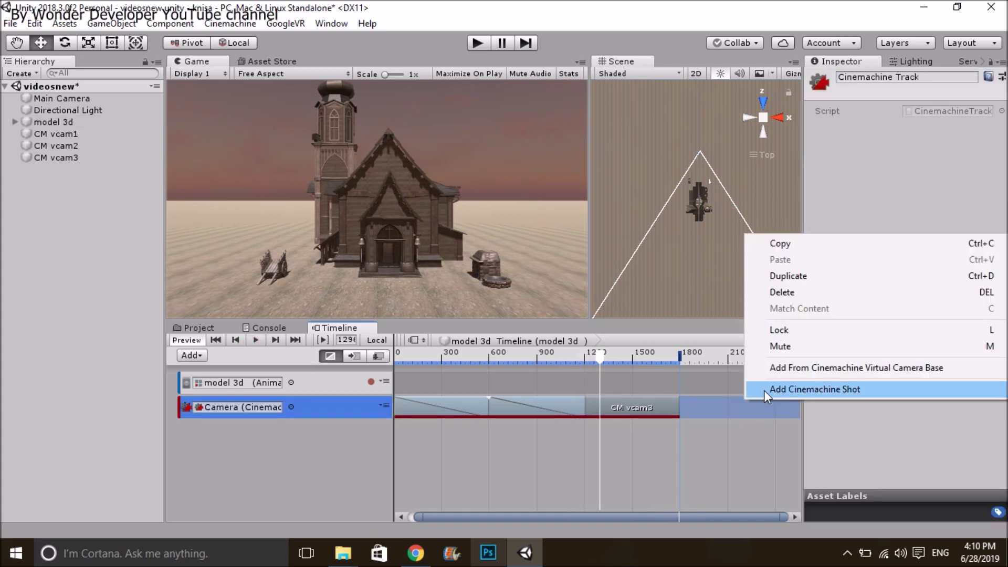
pyautogui.click(764, 391)
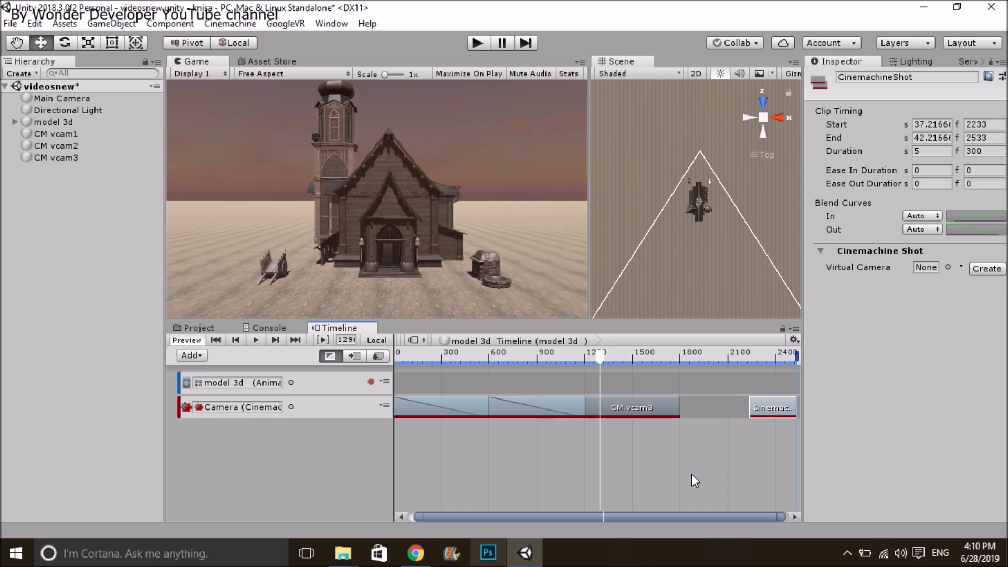
pyautogui.scroll(-2, 693, 474)
pyautogui.scroll(-1, 667, 425)
pyautogui.moveTo(671, 408); pyautogui.dragTo(615, 402)
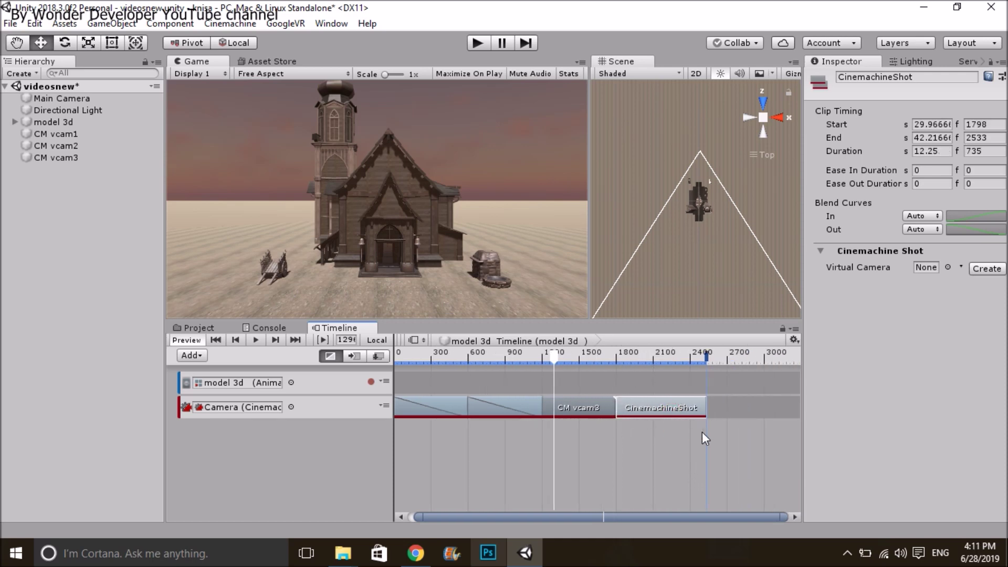
pyautogui.moveTo(702, 409); pyautogui.dragTo(690, 409)
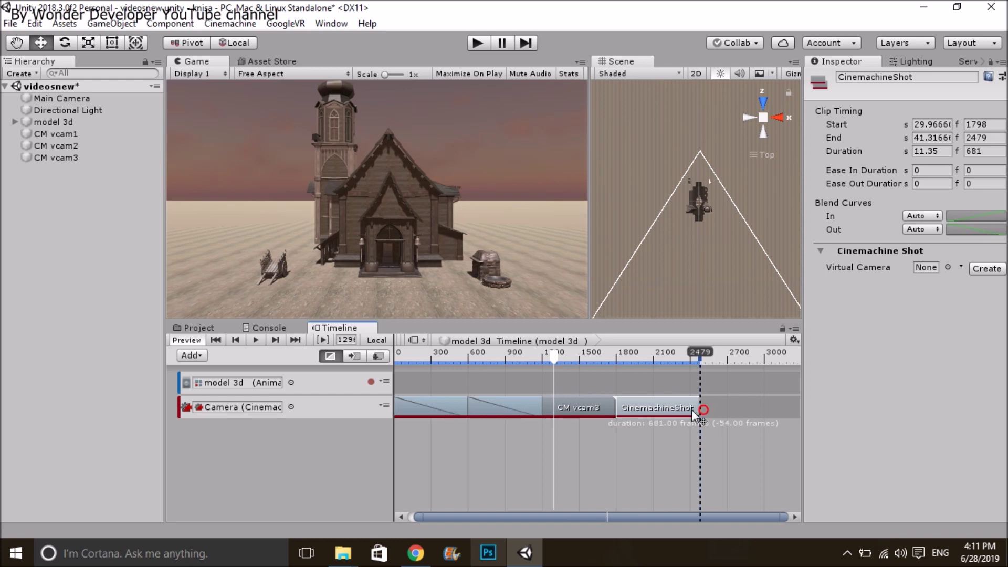
pyautogui.moveTo(617, 403); pyautogui.dragTo(550, 404)
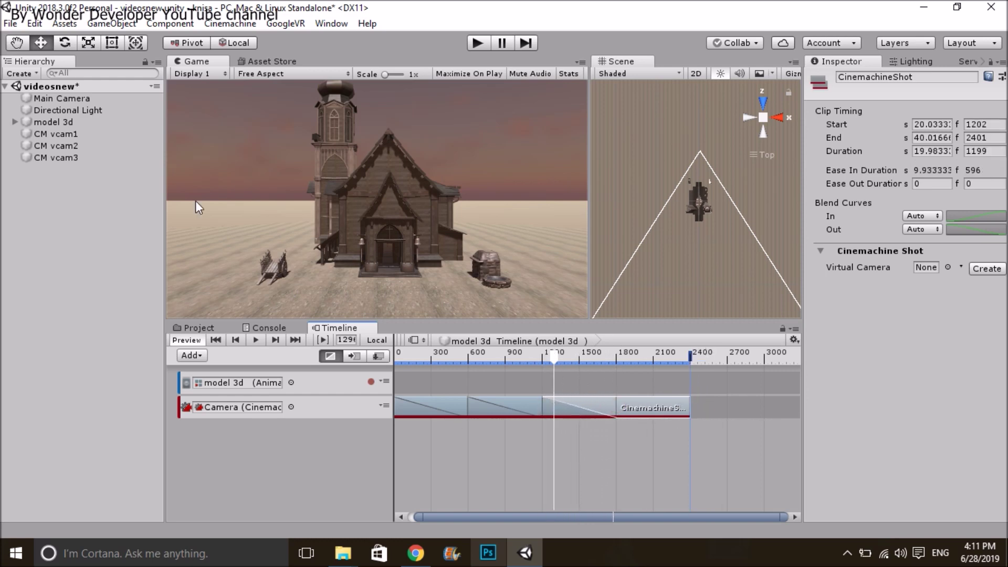
pyautogui.click(53, 157)
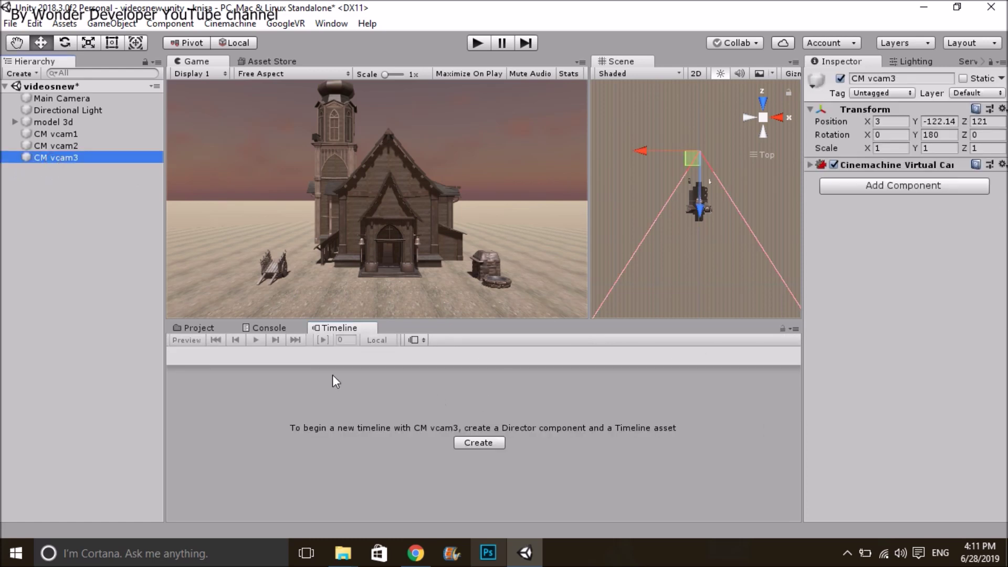
# - Create a new virtual camera, CM vcam4, for the fourth shot and check CM vcam3's position
pyautogui.click(60, 120)
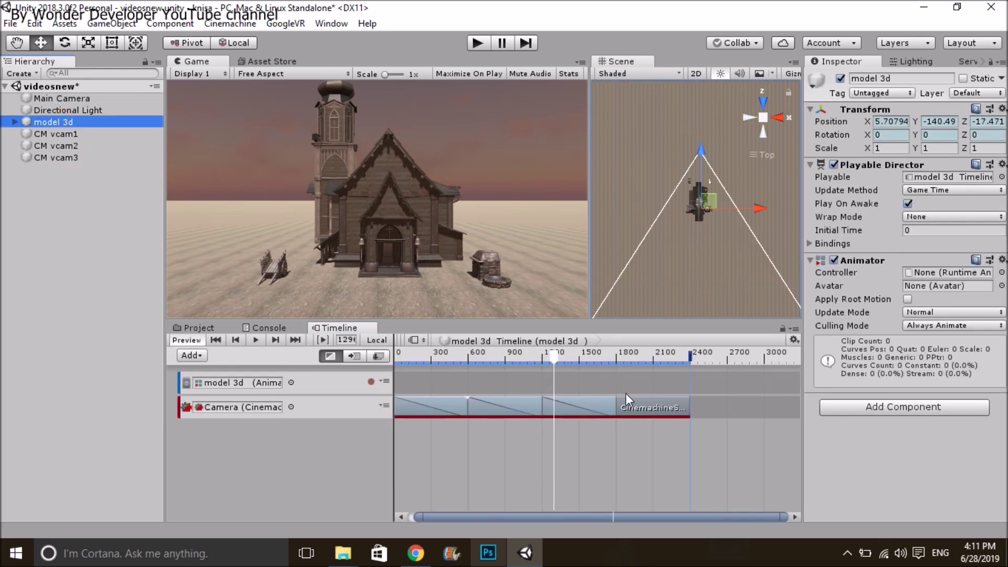
pyautogui.click(657, 409)
pyautogui.click(986, 269)
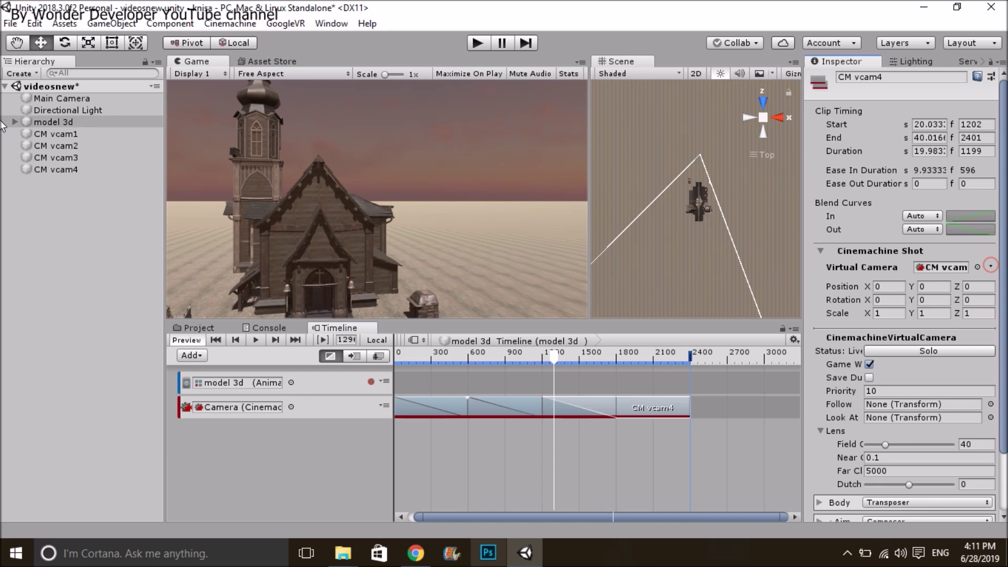
pyautogui.click(50, 155)
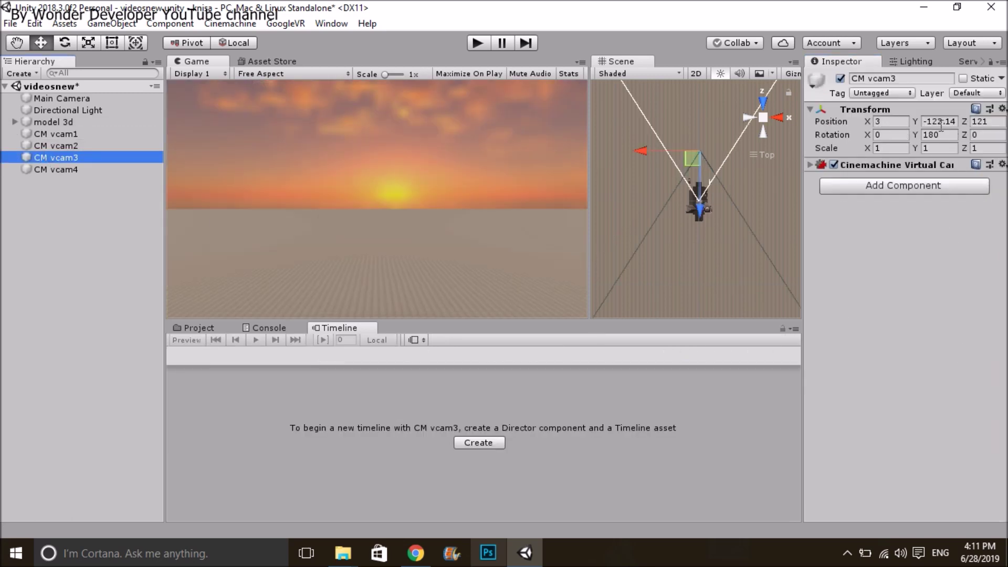
pyautogui.click(886, 123)
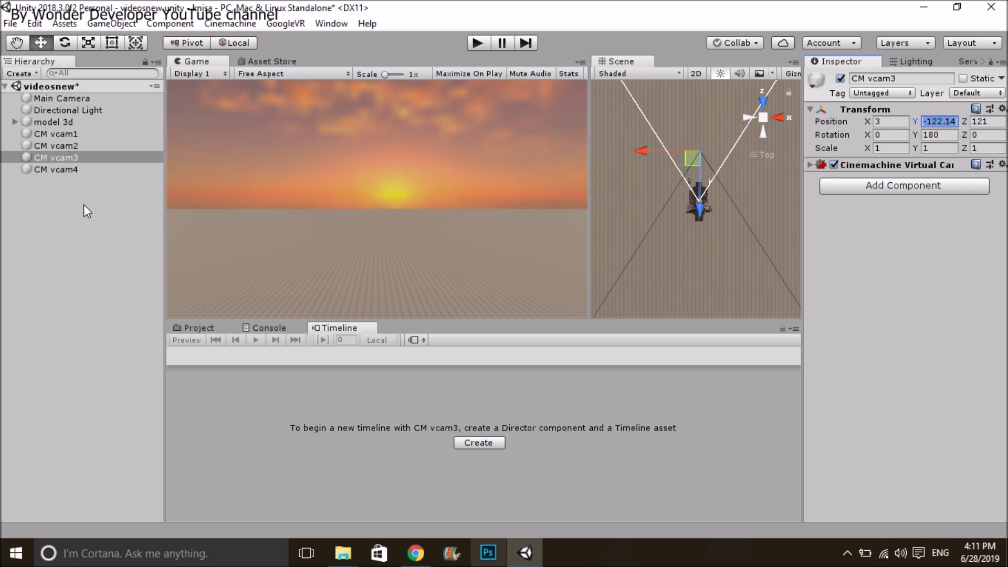
# - Give CM vcam4 X position 3, Y rotation 180 and CM vcam3's height of -122.14
pyautogui.click(70, 170)
pyautogui.click(875, 122)
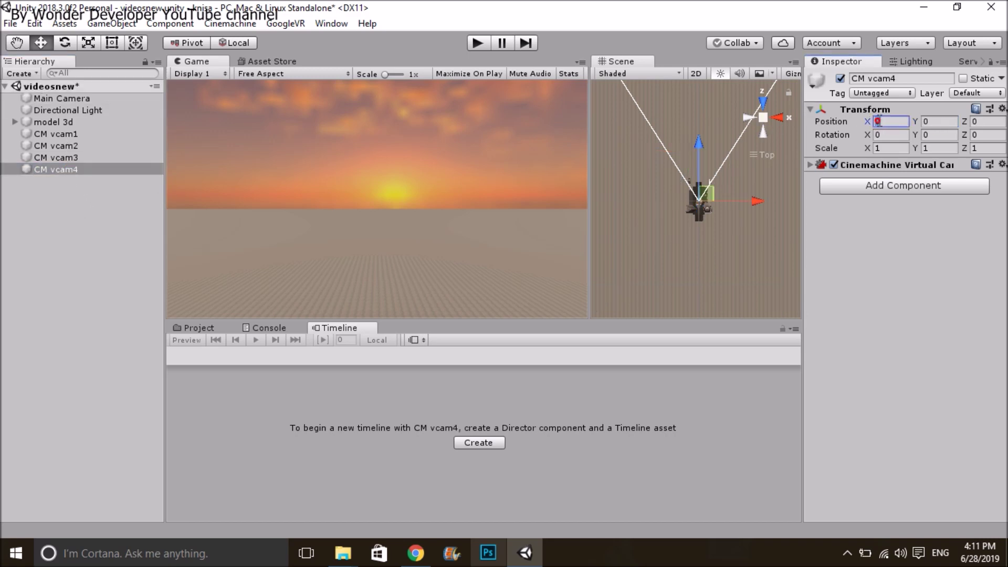
pyautogui.write('3')
pyautogui.click(931, 135)
pyautogui.write('180')
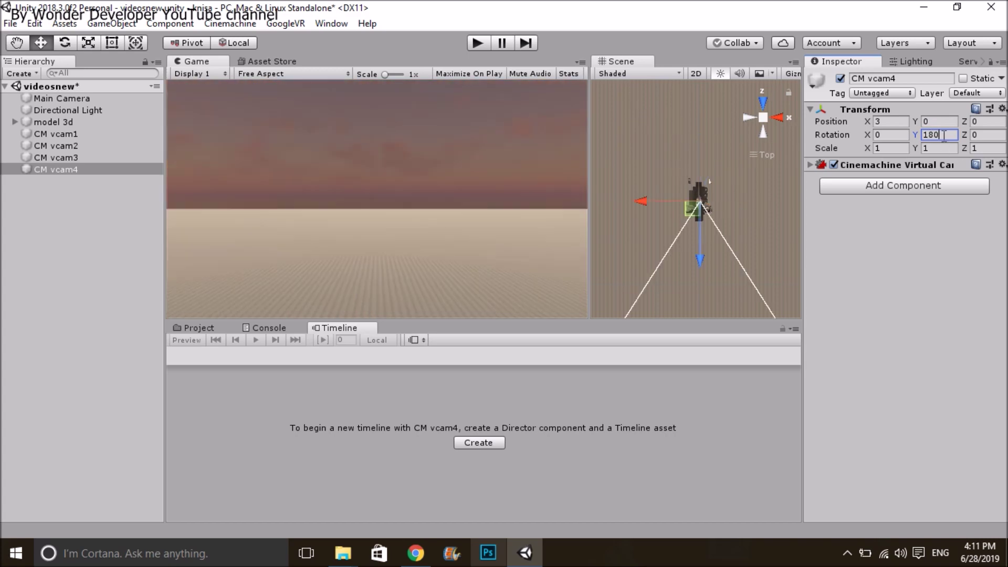
pyautogui.moveTo(934, 121); pyautogui.dragTo(3, 129)
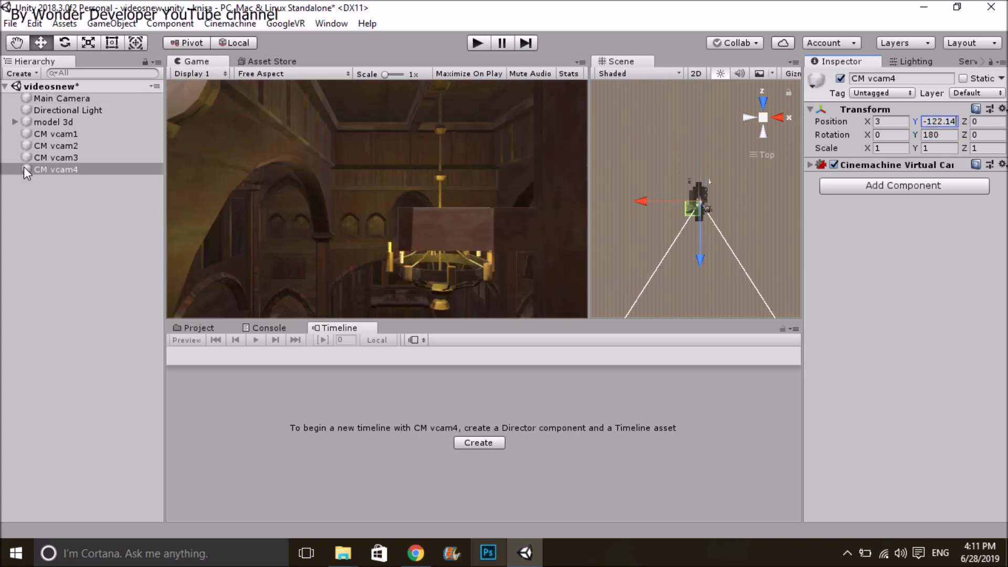
# - Move CM vcam4 along Z into the church interior, to about Z 32
pyautogui.click(50, 157)
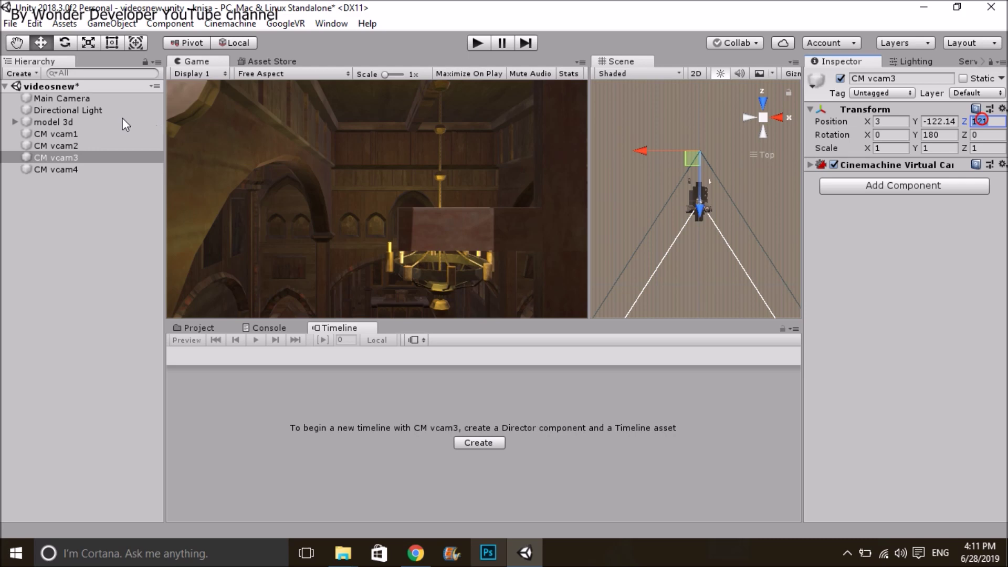
pyautogui.click(75, 169)
pyautogui.click(979, 122)
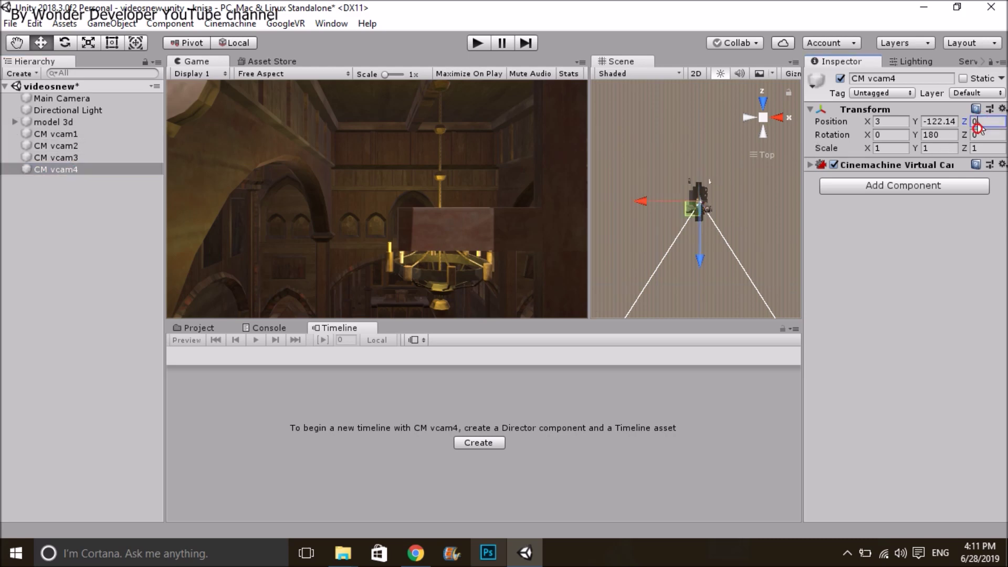
pyautogui.write('121')
pyautogui.moveTo(693, 198); pyautogui.dragTo(699, 234)
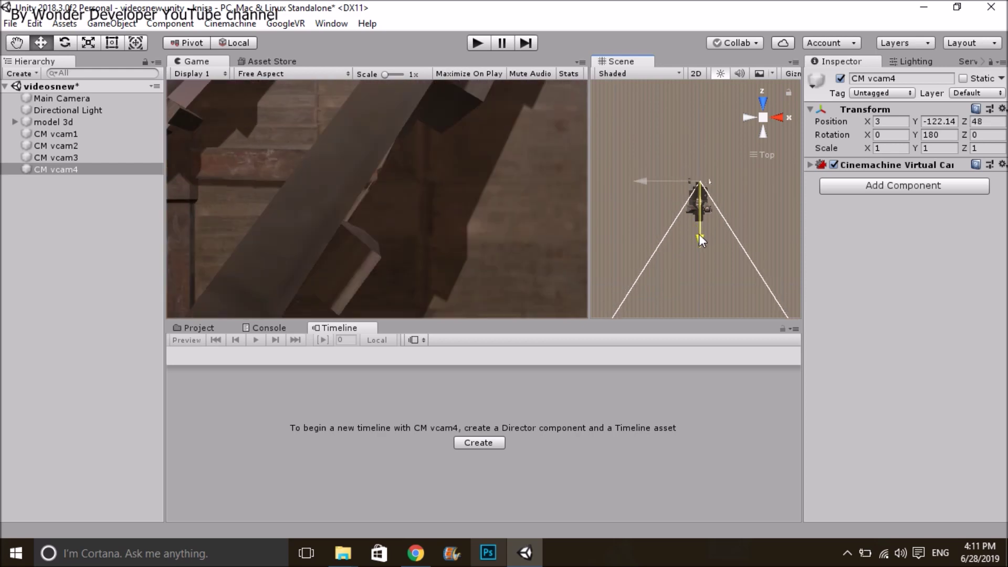
pyautogui.moveTo(699, 235); pyautogui.dragTo(698, 247)
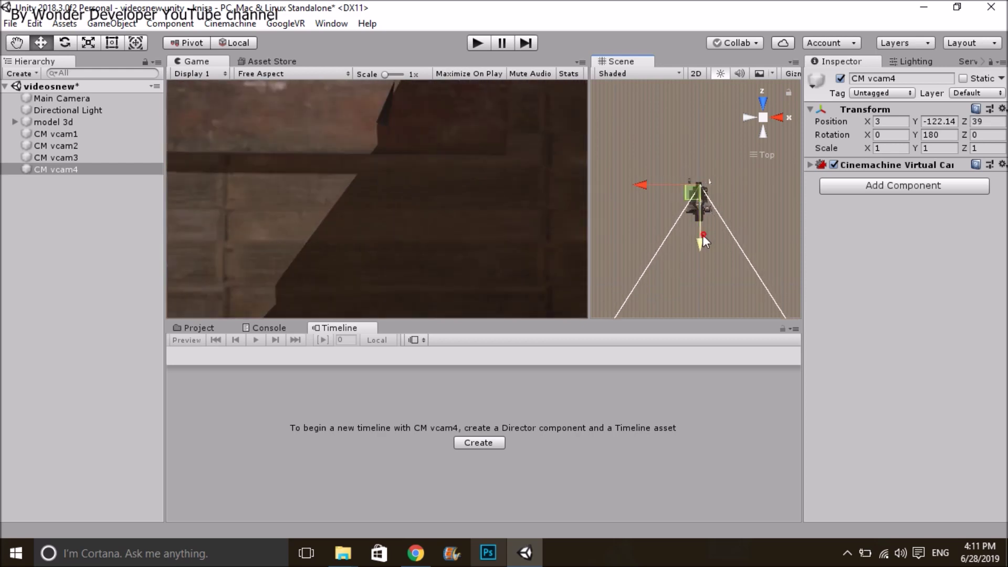
pyautogui.click(761, 135)
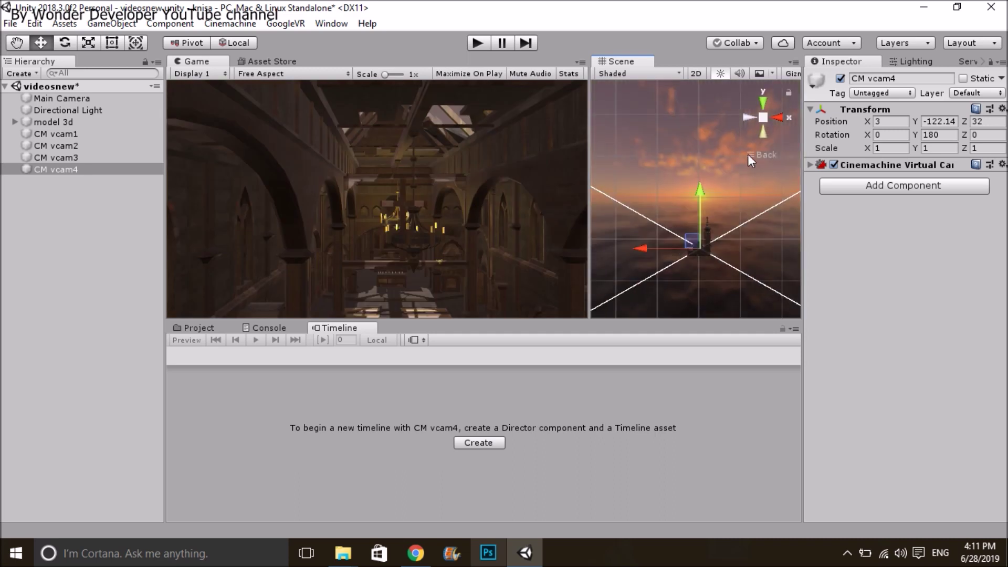
# - Place CM vcam4 at -0.6, -135.62, 31.3 framing the doorway, then scrub model 3d's timeline to frame 599
pyautogui.moveTo(700, 191); pyautogui.dragTo(700, 195)
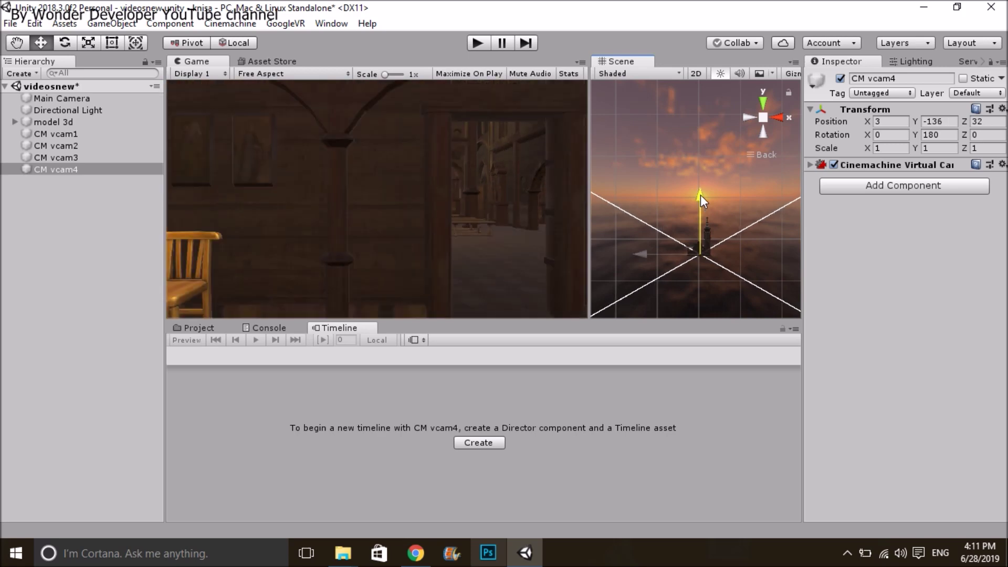
pyautogui.moveTo(645, 253); pyautogui.dragTo(644, 249)
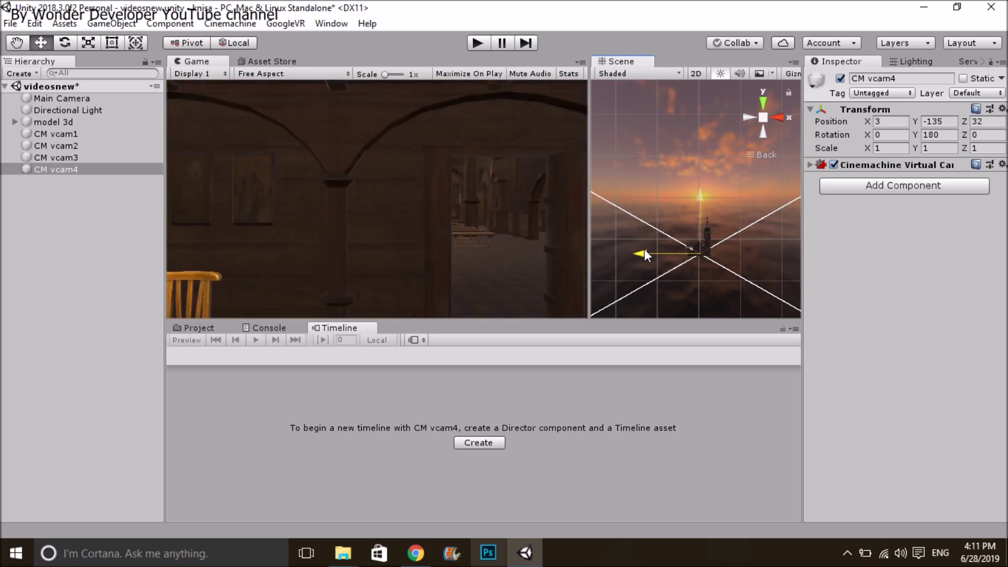
pyautogui.click(914, 121)
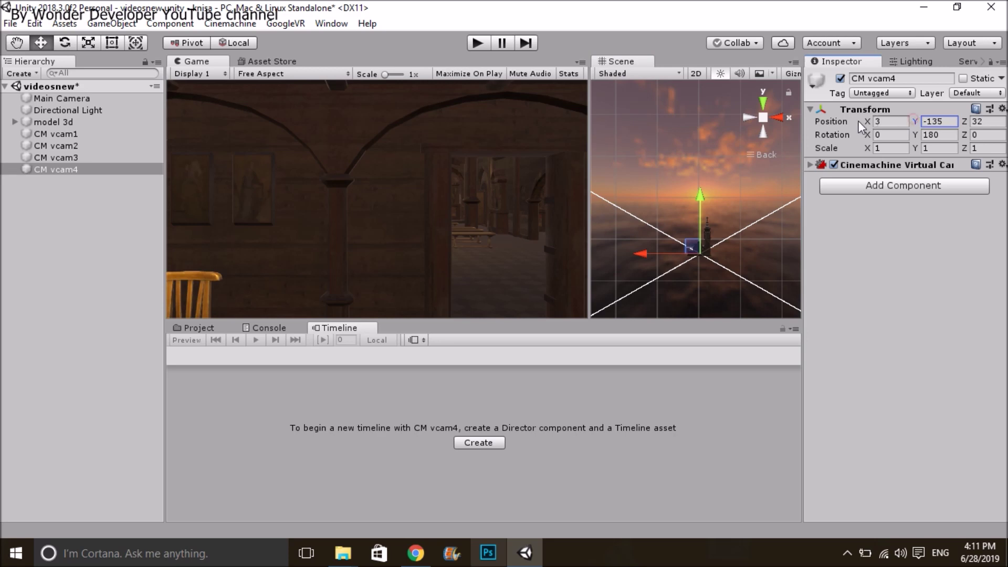
pyautogui.click(969, 121)
pyautogui.moveTo(963, 121); pyautogui.dragTo(960, 120)
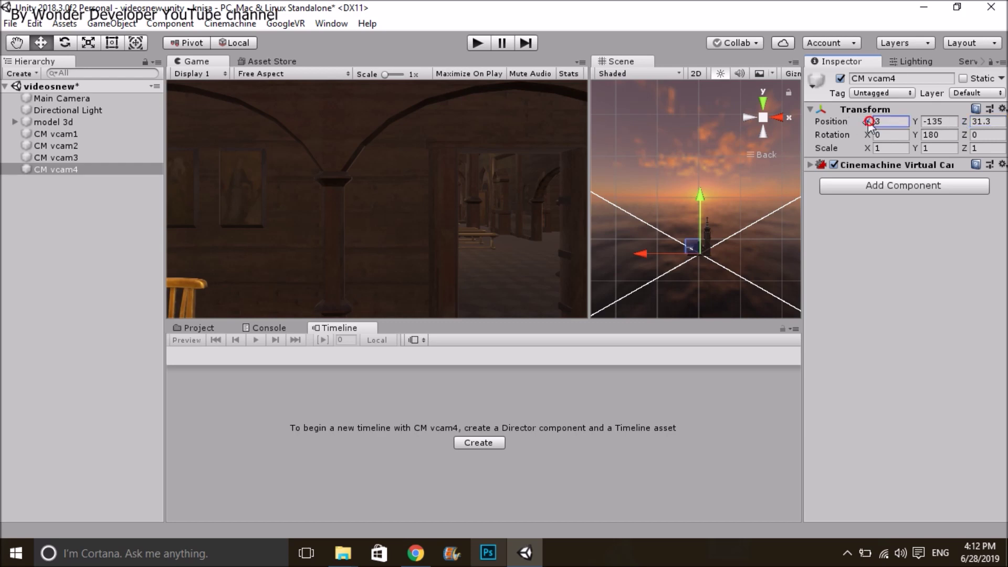
pyautogui.moveTo(865, 121); pyautogui.dragTo(849, 119)
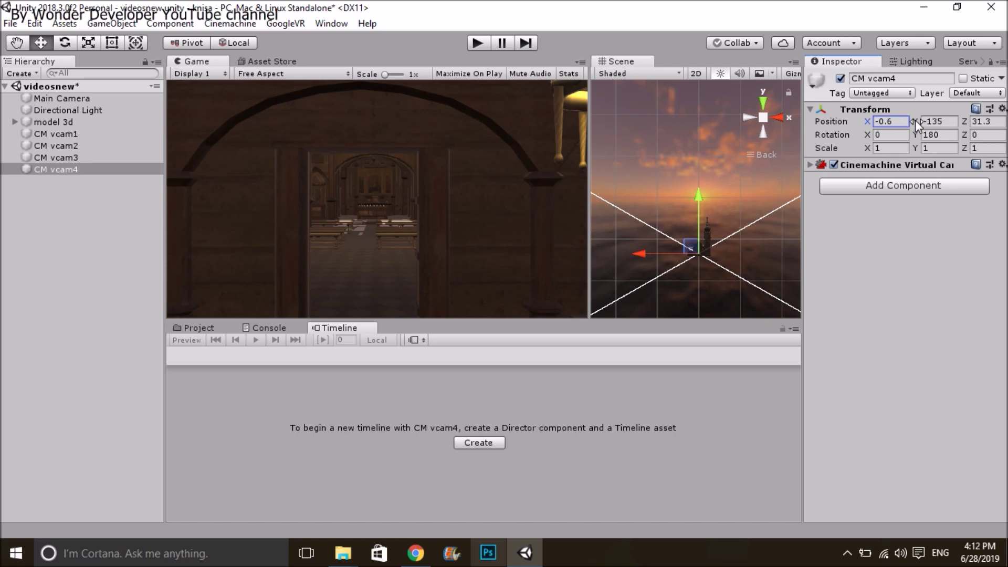
pyautogui.moveTo(915, 120); pyautogui.dragTo(904, 118)
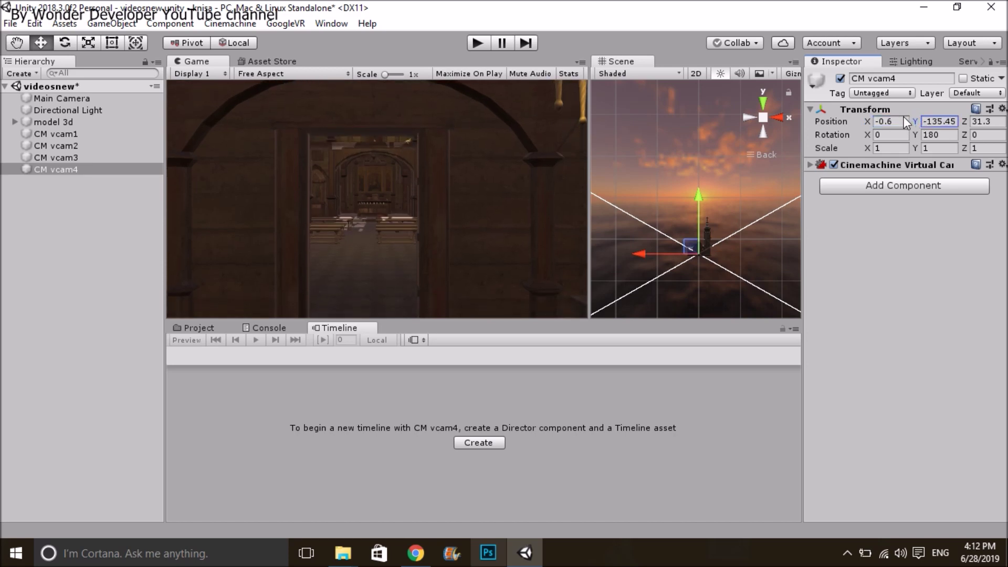
pyautogui.moveTo(903, 116); pyautogui.dragTo(901, 111)
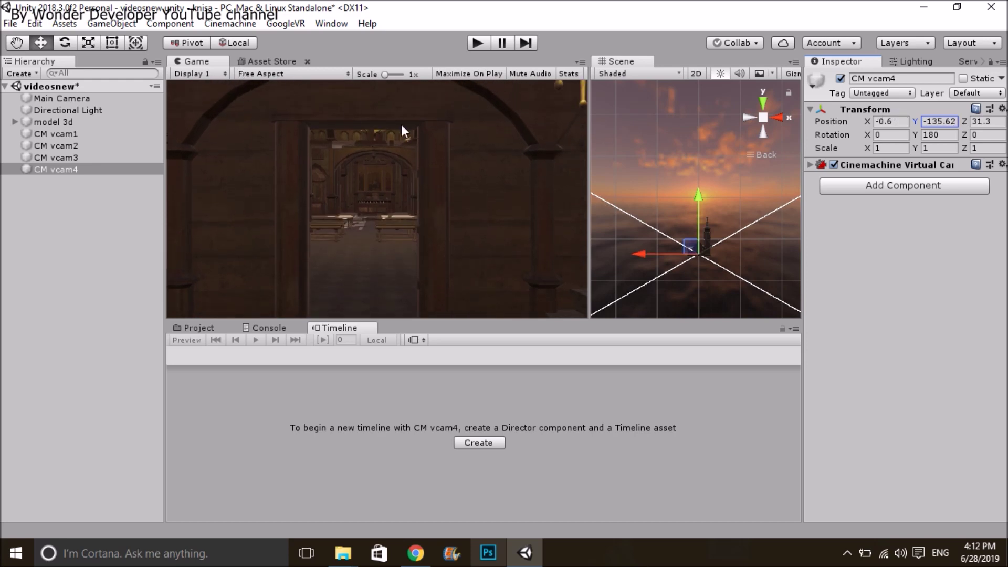
pyautogui.click(62, 121)
pyautogui.moveTo(562, 359); pyautogui.dragTo(301, 361)
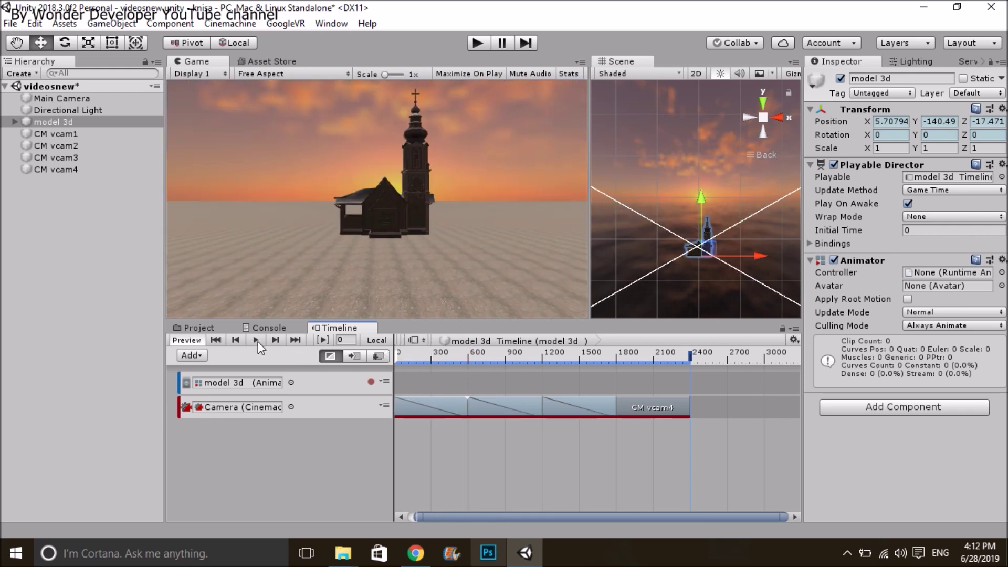
pyautogui.click(258, 341)
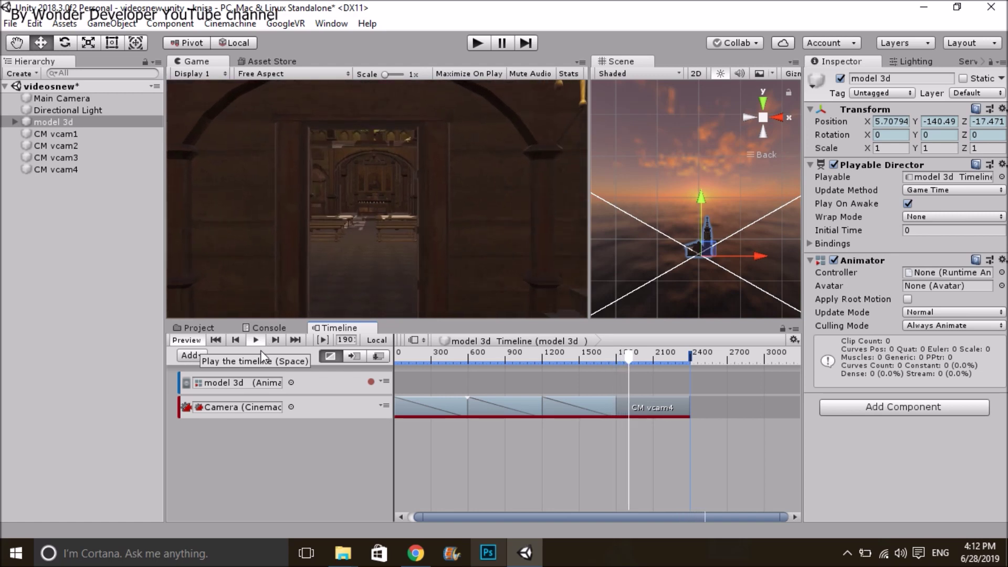
pyautogui.click(258, 339)
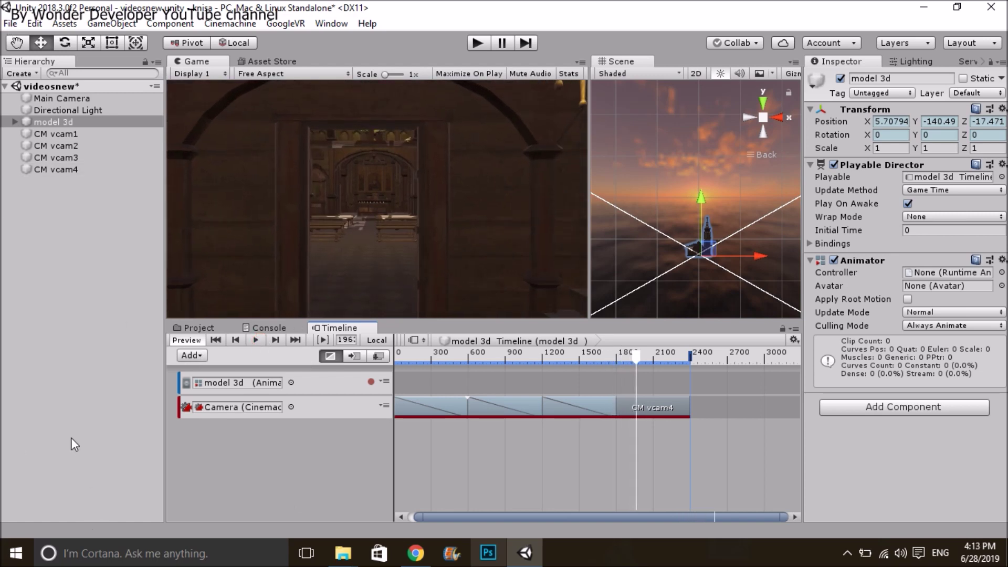
# - Open the Recorder window and check its 360 View output height and cube map width
pyautogui.click(344, 23)
pyautogui.moveTo(391, 183)
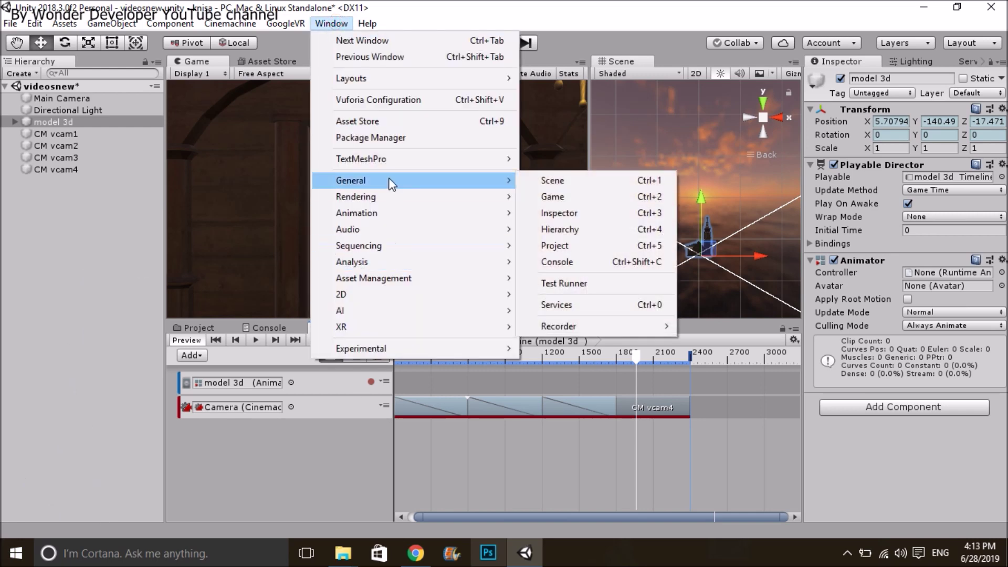
pyautogui.moveTo(386, 205)
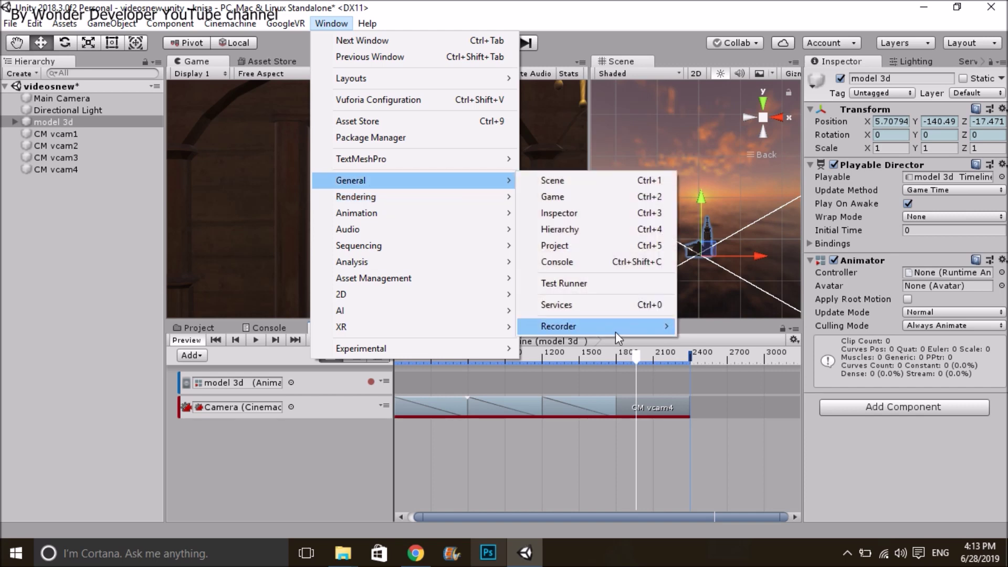
pyautogui.moveTo(628, 331)
pyautogui.click(725, 326)
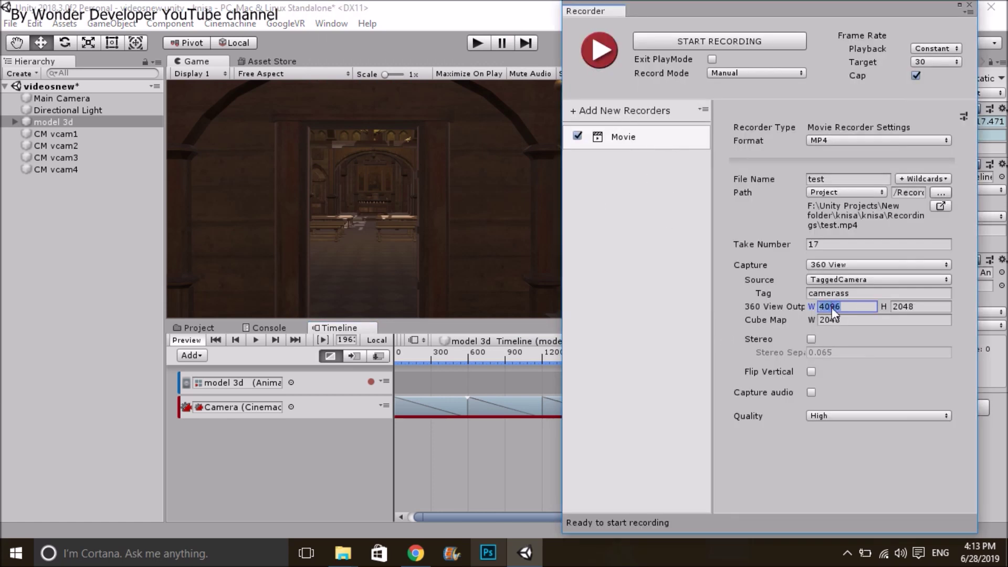
pyautogui.click(911, 306)
pyautogui.click(828, 320)
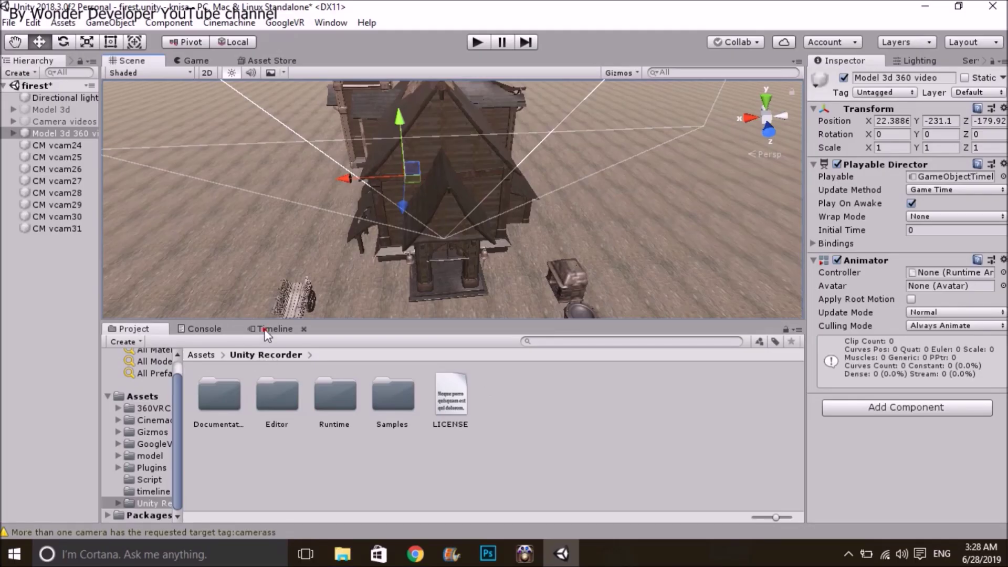
# - In the Game view, play the 360-video timeline to about frame 816, inside the church
pyautogui.click(267, 329)
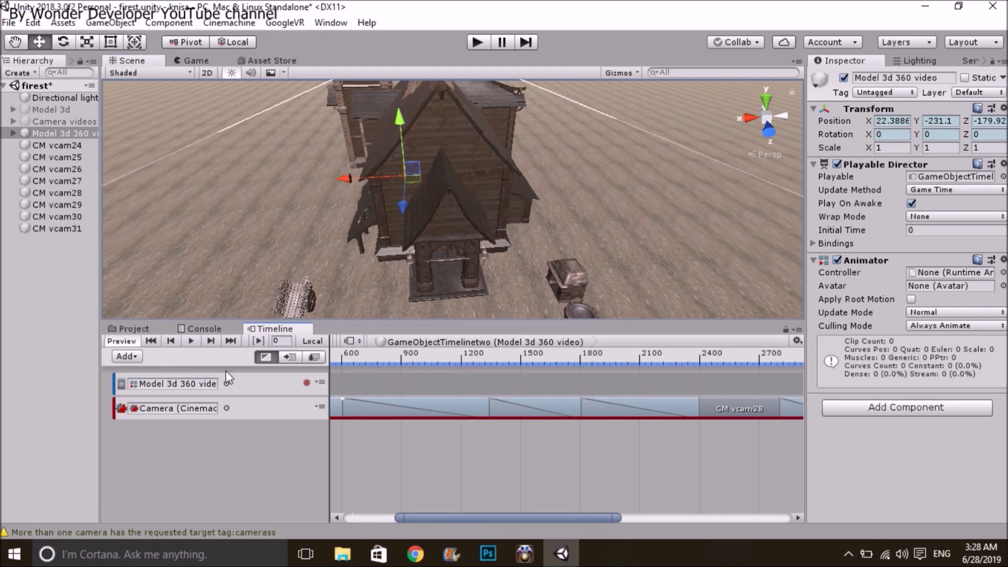
pyautogui.moveTo(517, 522); pyautogui.dragTo(754, 523)
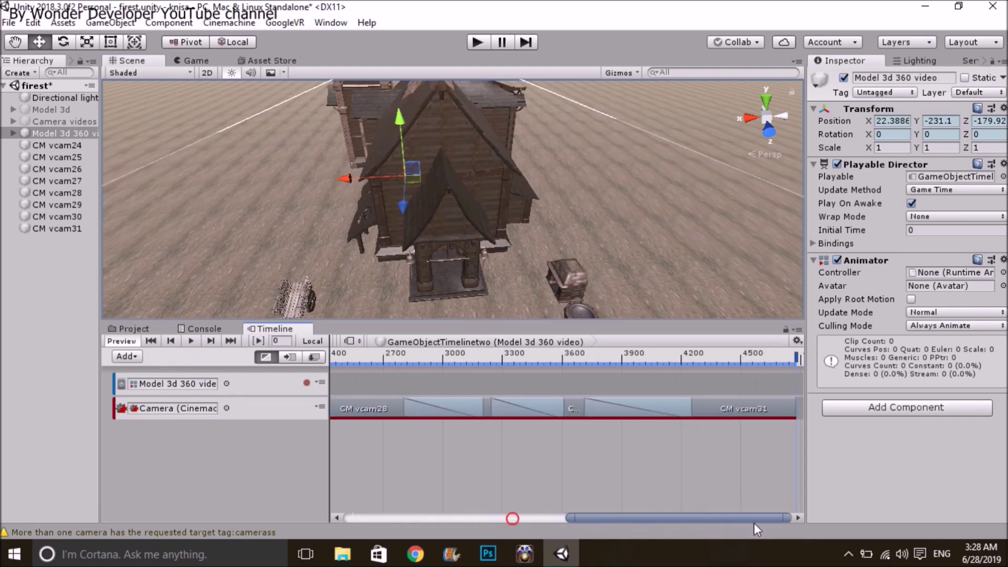
pyautogui.moveTo(599, 518); pyautogui.dragTo(399, 511)
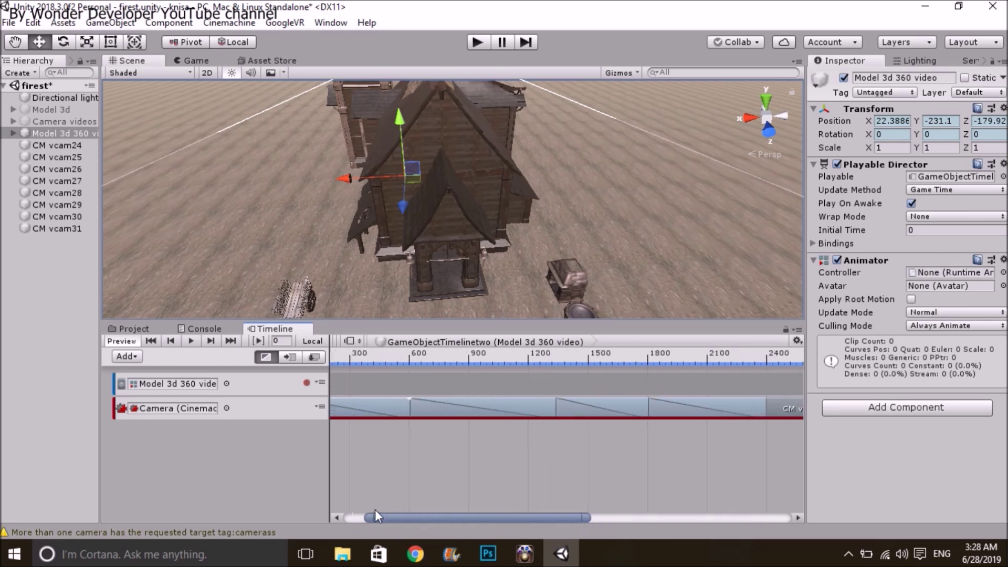
pyautogui.click(192, 61)
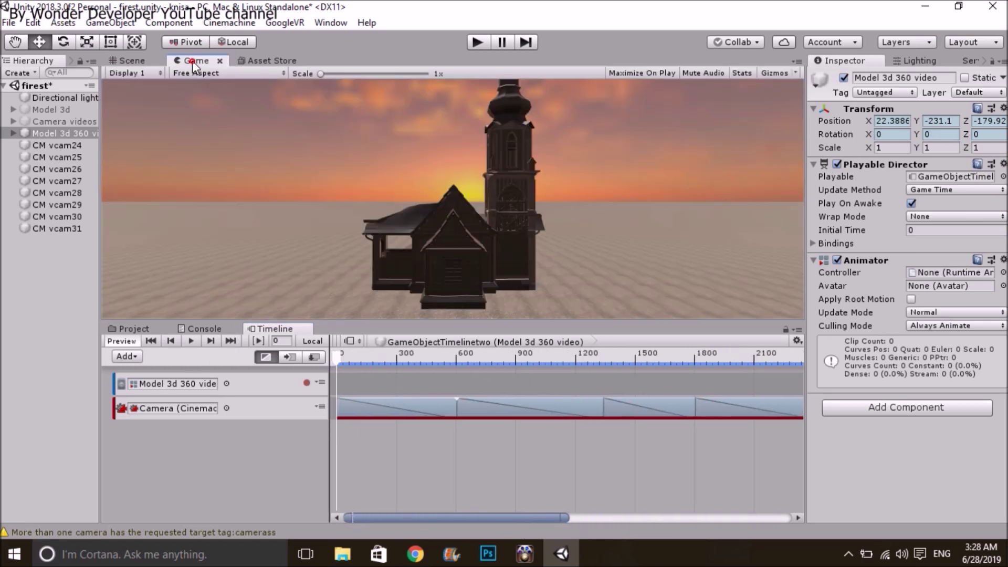
pyautogui.click(191, 341)
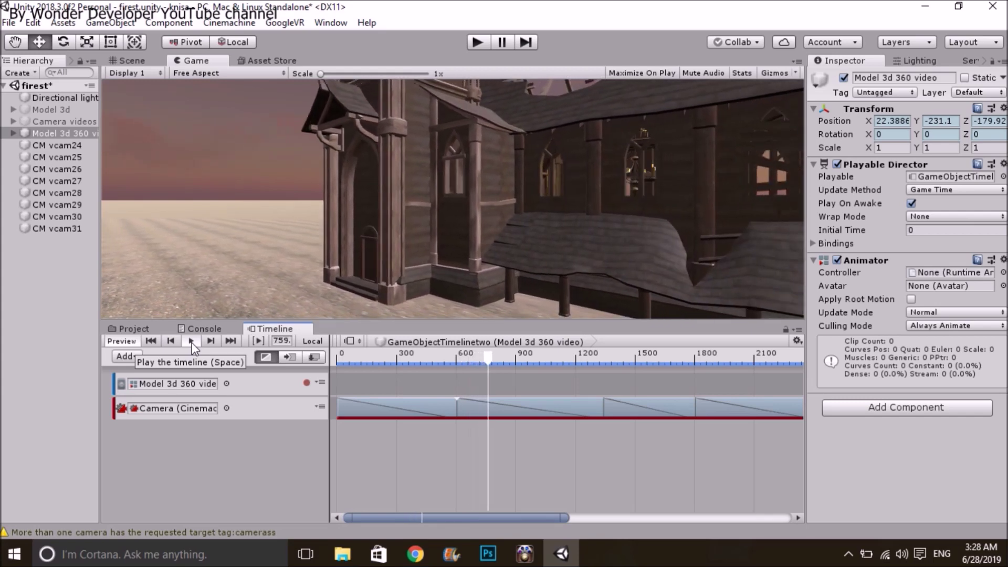
pyautogui.click(191, 342)
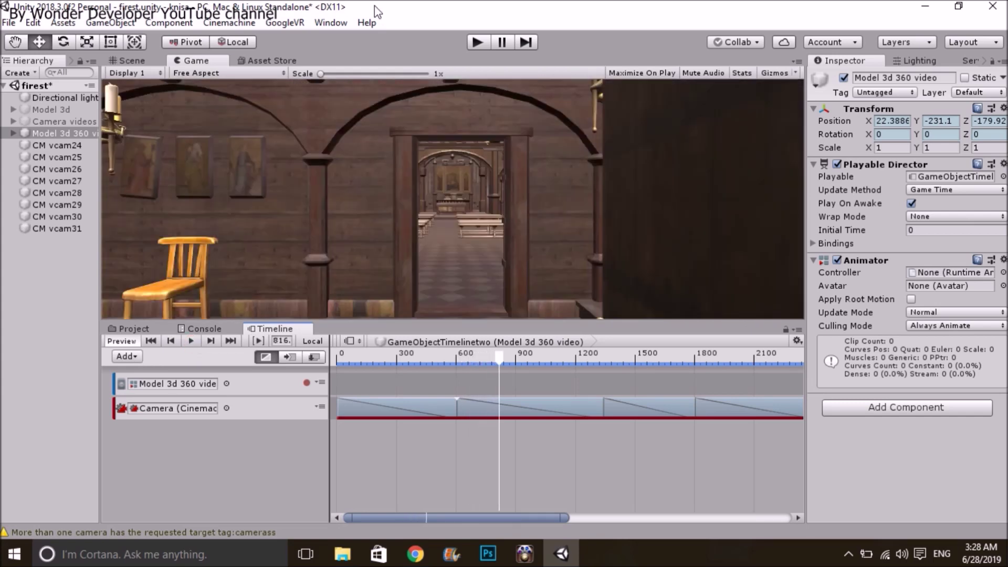
pyautogui.click(331, 23)
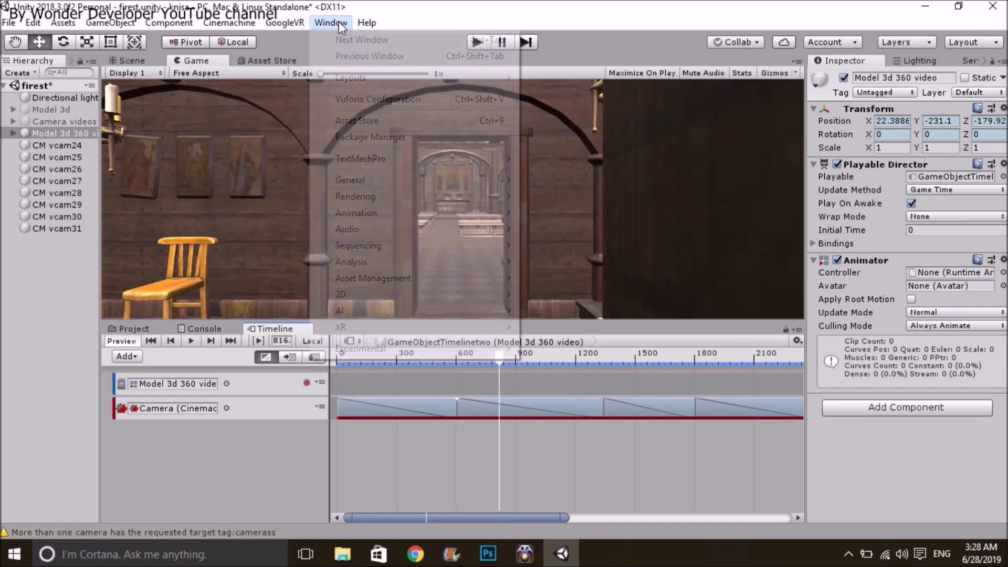
# - Open the Recorder window and review its 360 output width, height and cube map values
pyautogui.moveTo(407, 184)
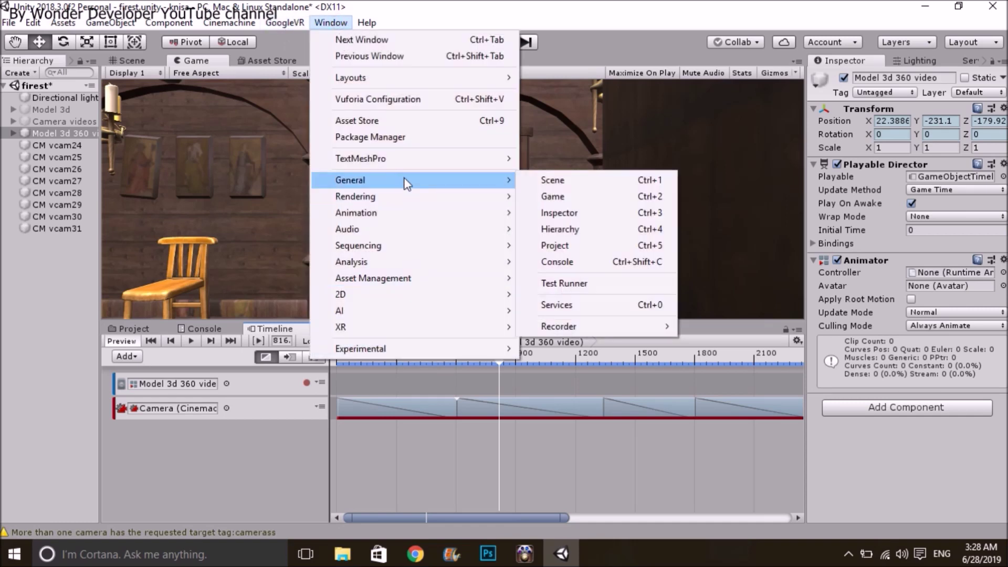
pyautogui.moveTo(601, 329)
pyautogui.click(746, 329)
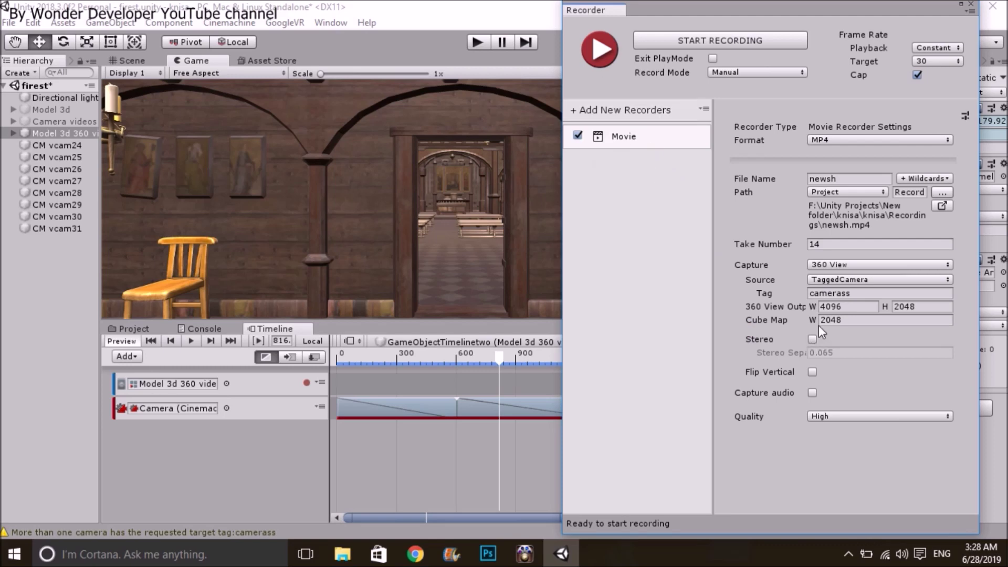
pyautogui.click(838, 306)
pyautogui.click(923, 307)
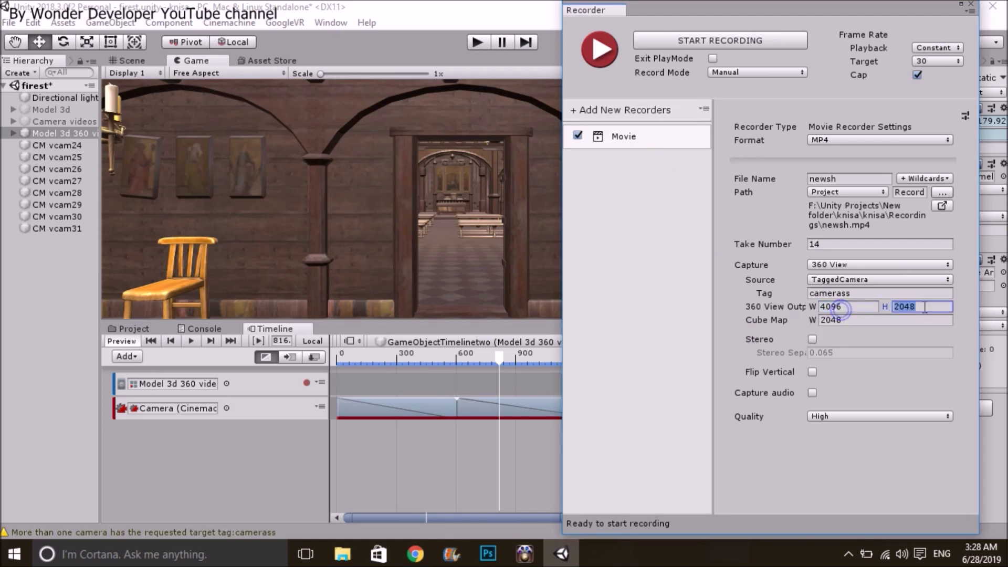
pyautogui.click(836, 324)
pyautogui.click(898, 309)
# - Set the 360 View output to 2048 × 1024, then select the output file name
pyautogui.click(836, 307)
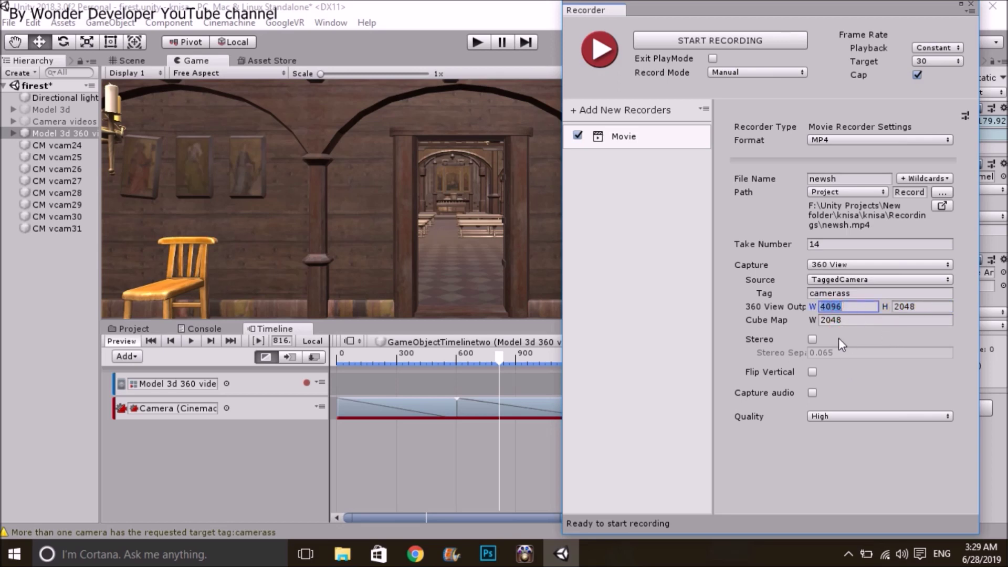
pyautogui.write('2048')
pyautogui.click(904, 307)
pyautogui.press('Left')
pyautogui.press('BackSpace')
pyautogui.write('1')
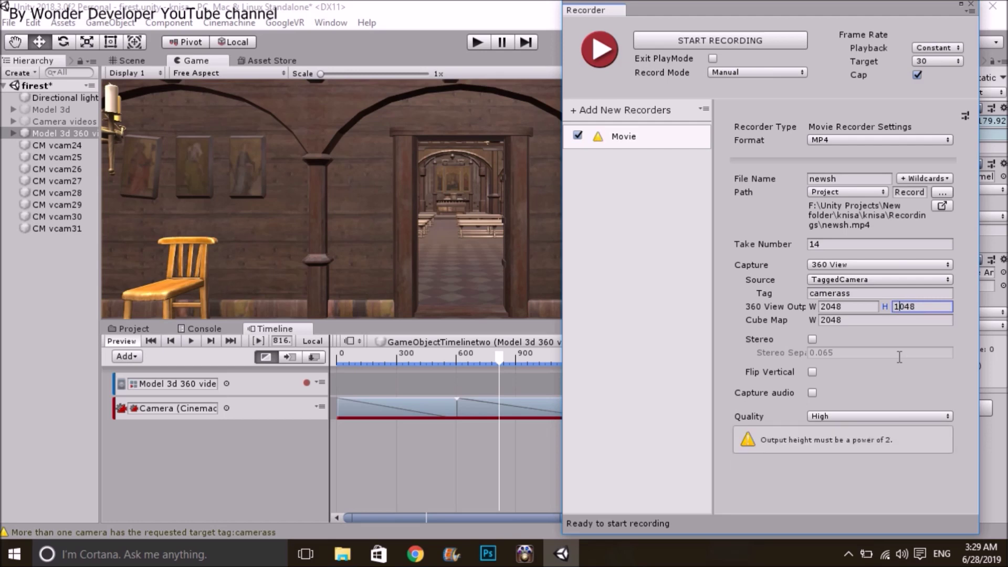
pyautogui.press('BackSpace')
pyautogui.write('2')
pyautogui.write('4')
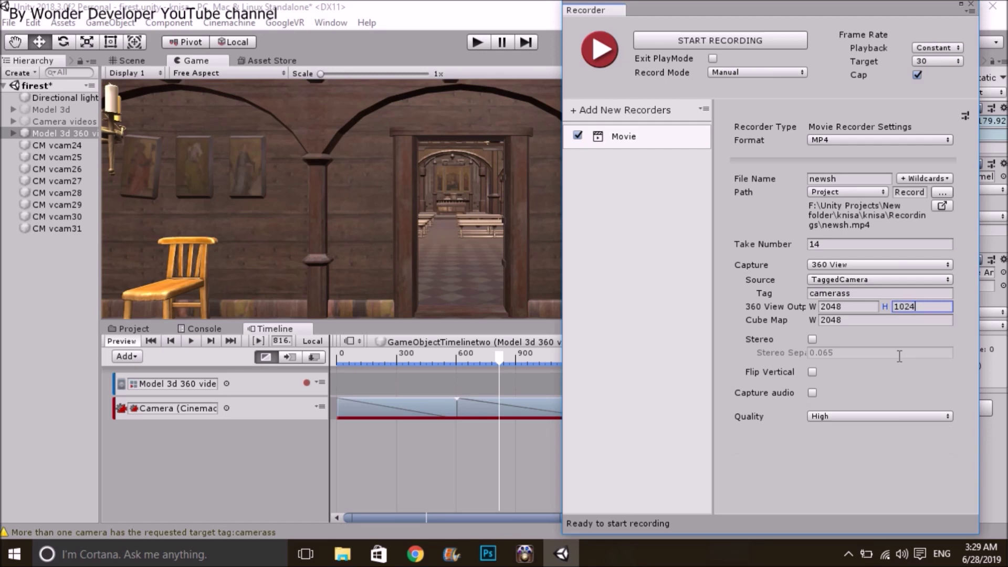
pyautogui.click(871, 324)
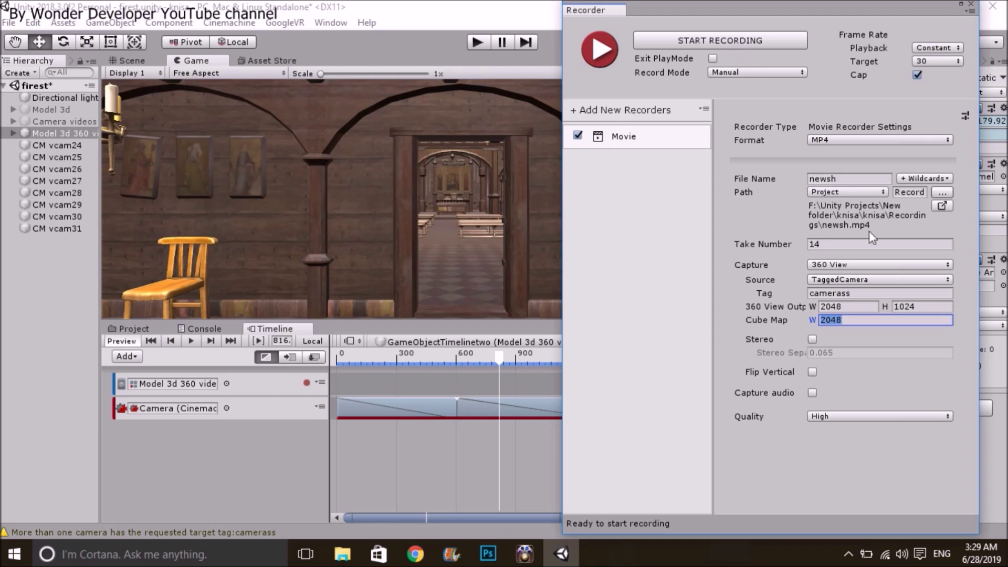
pyautogui.click(844, 180)
pyautogui.doubleClick(844, 181)
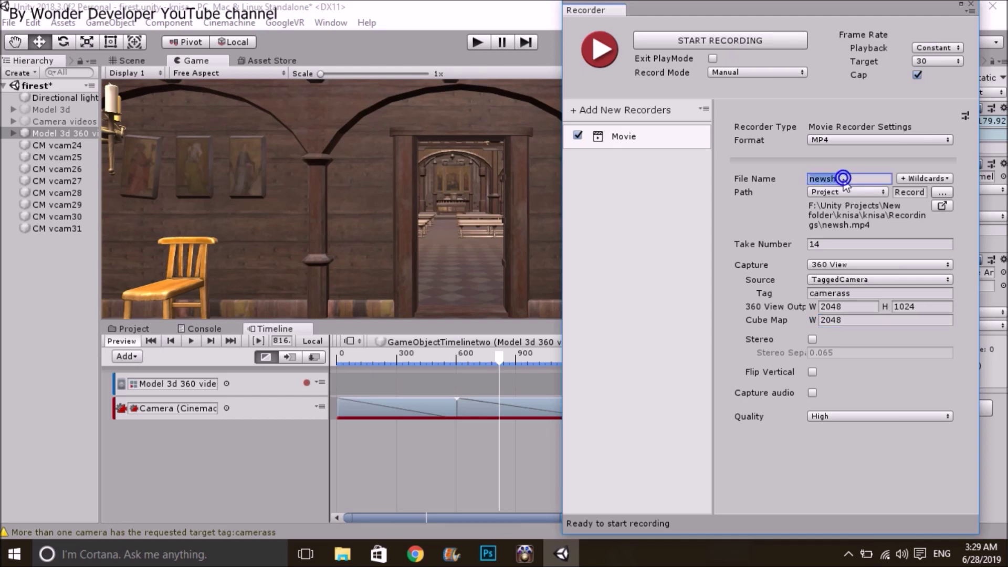
# - Set the Recorder output folder to Recordings and start recording the 360 View MP4
pyautogui.write('test')
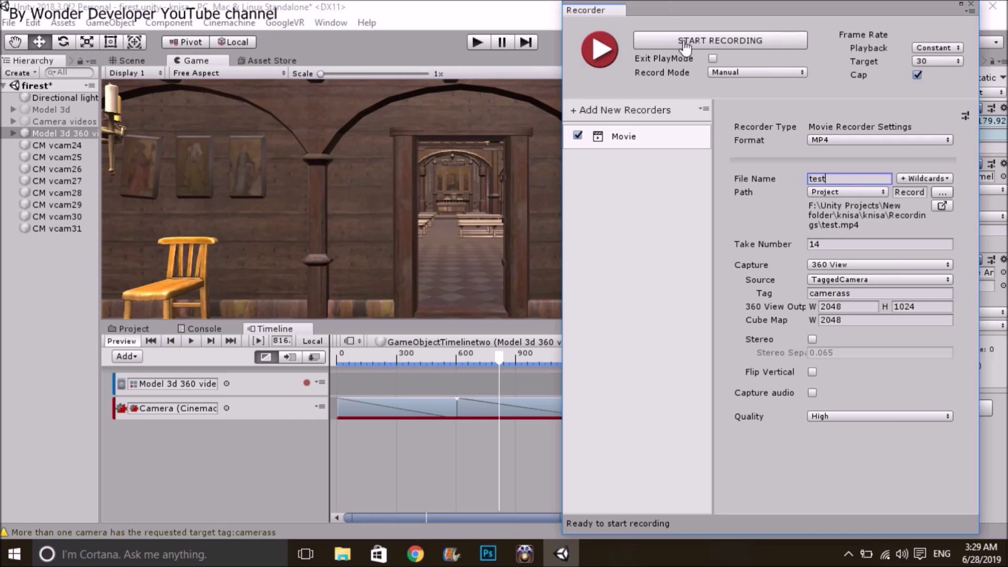
pyautogui.click(944, 194)
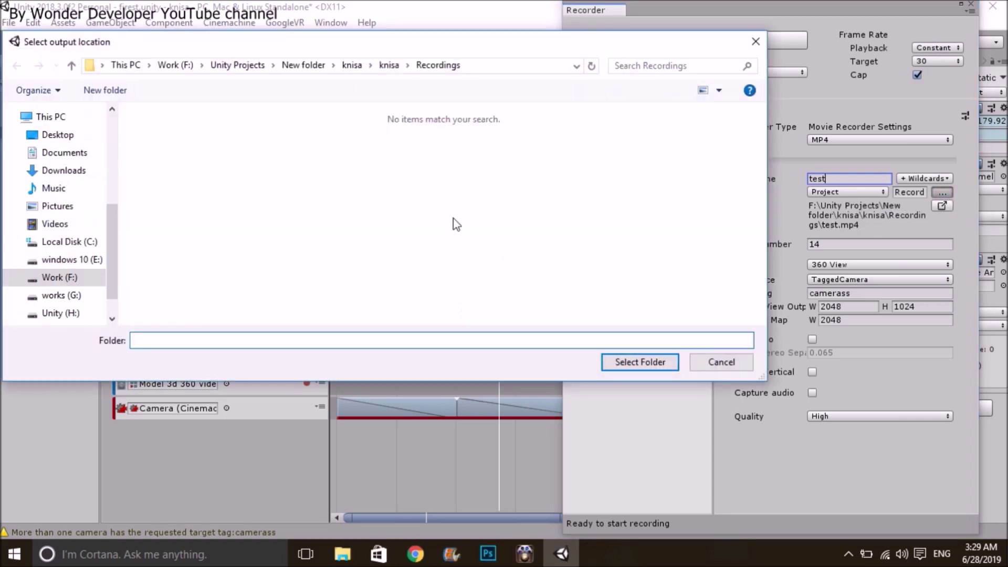
pyautogui.click(630, 368)
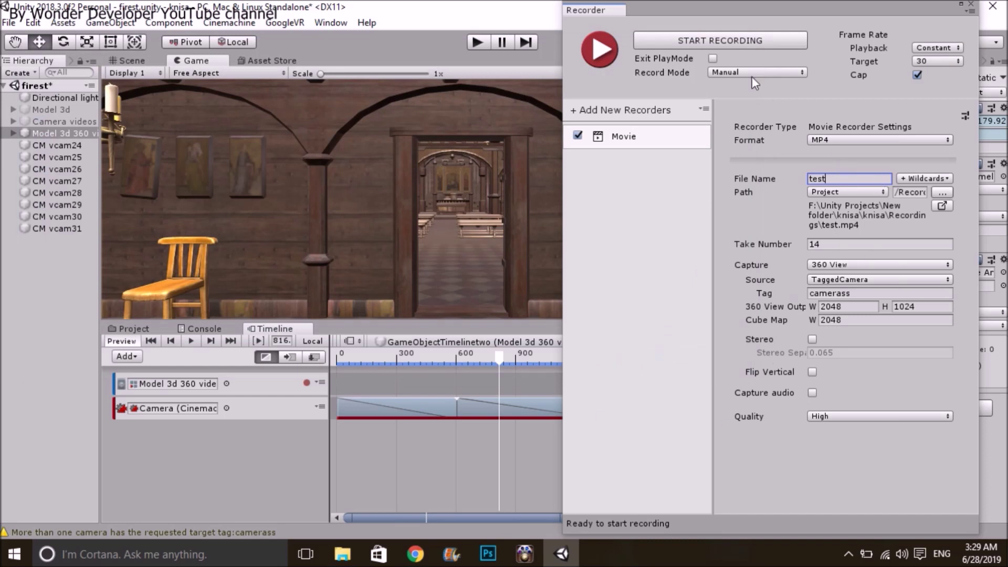
pyautogui.click(726, 47)
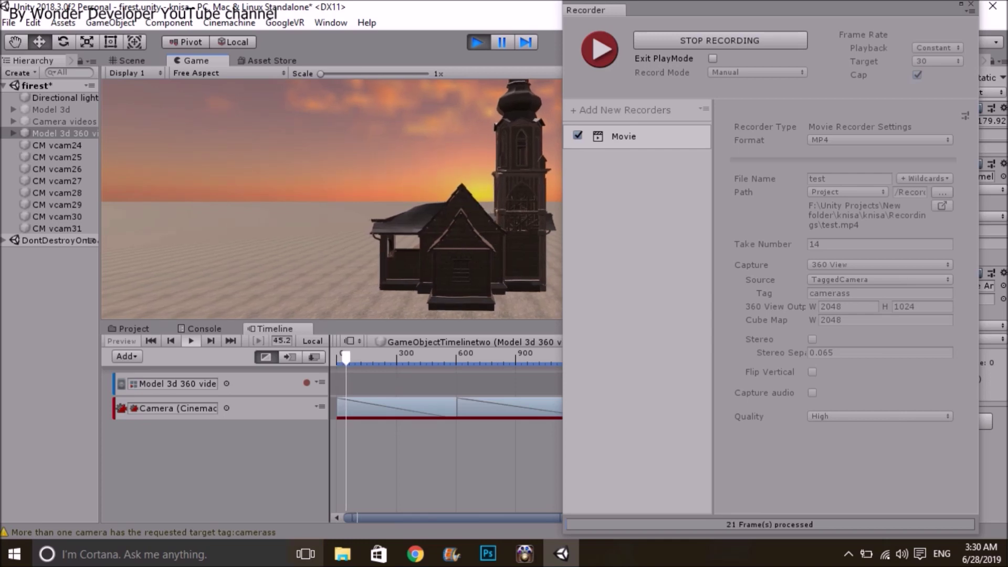
# - Open movies_2048.mp4 from the Recordings folder in GOM Player using Open with
pyautogui.moveTo(352, 555)
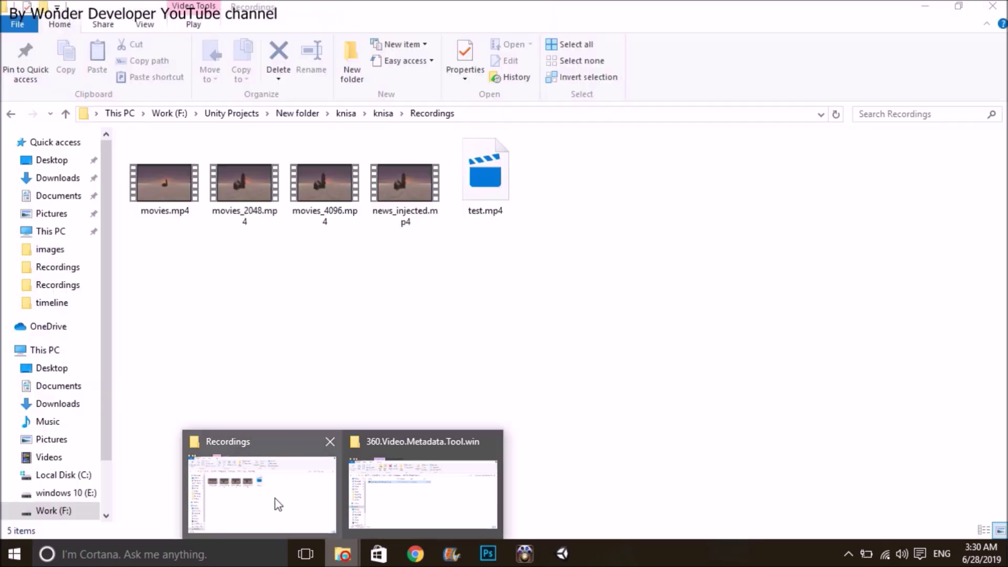
pyautogui.click(276, 500)
pyautogui.click(251, 220)
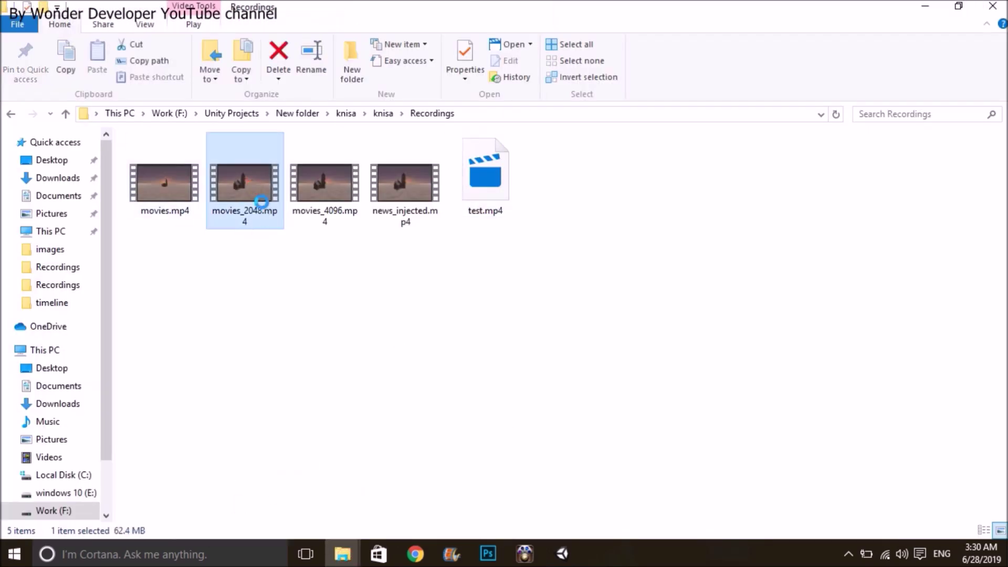
pyautogui.rightClick(263, 184)
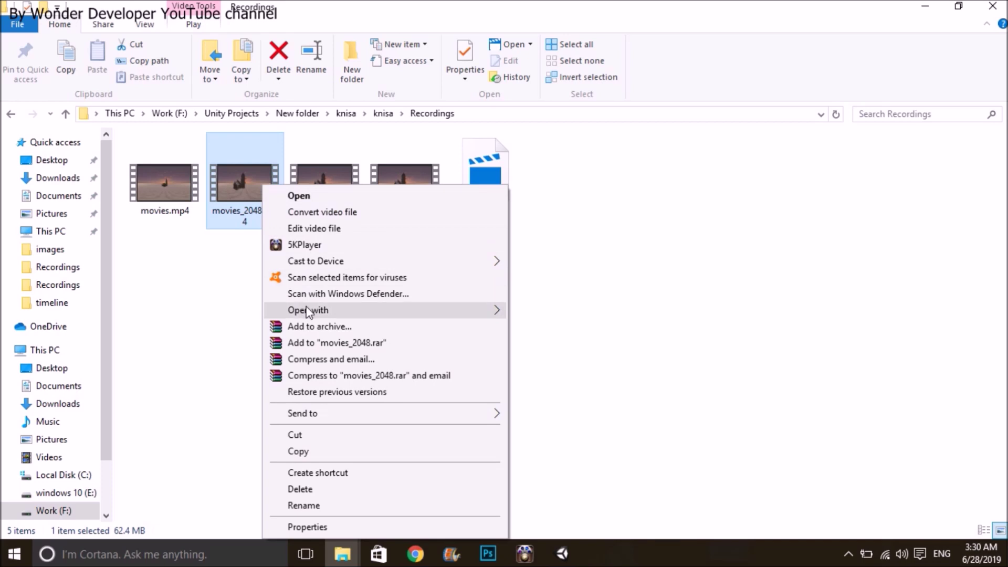
pyautogui.click(327, 309)
pyautogui.moveTo(486, 319)
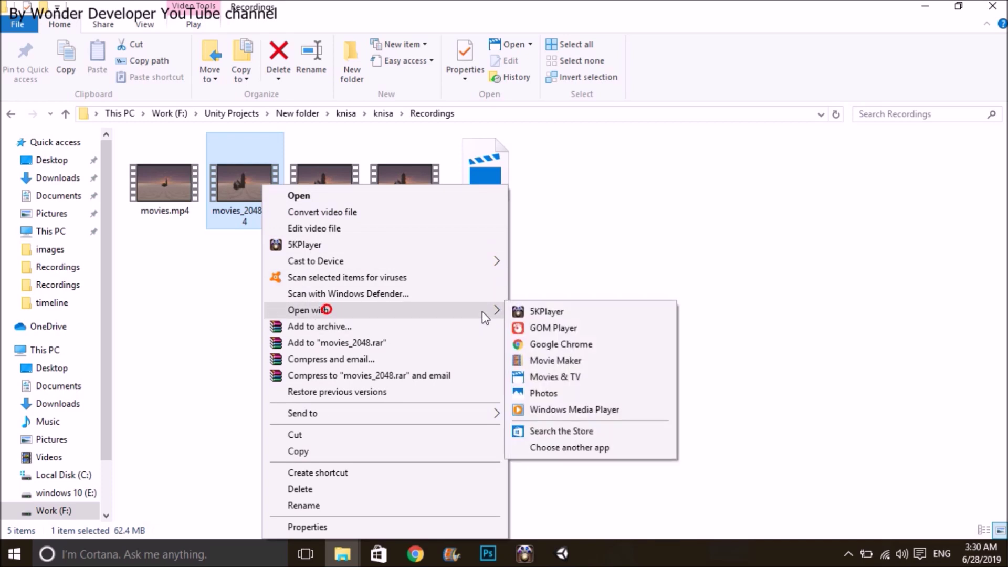
pyautogui.click(550, 334)
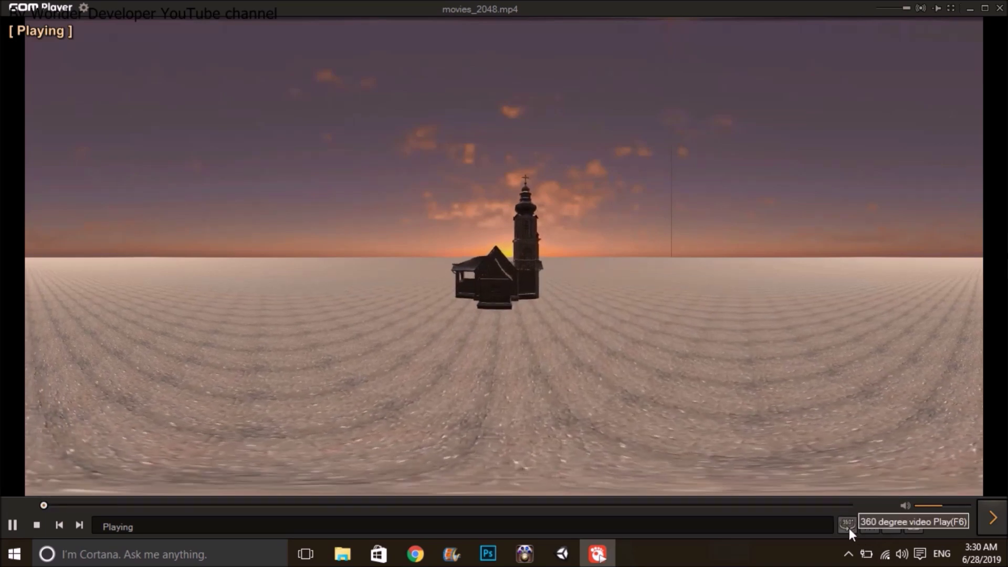
# - Open movies_2048.mp4 as a 360 video in GOM Player
pyautogui.click(848, 525)
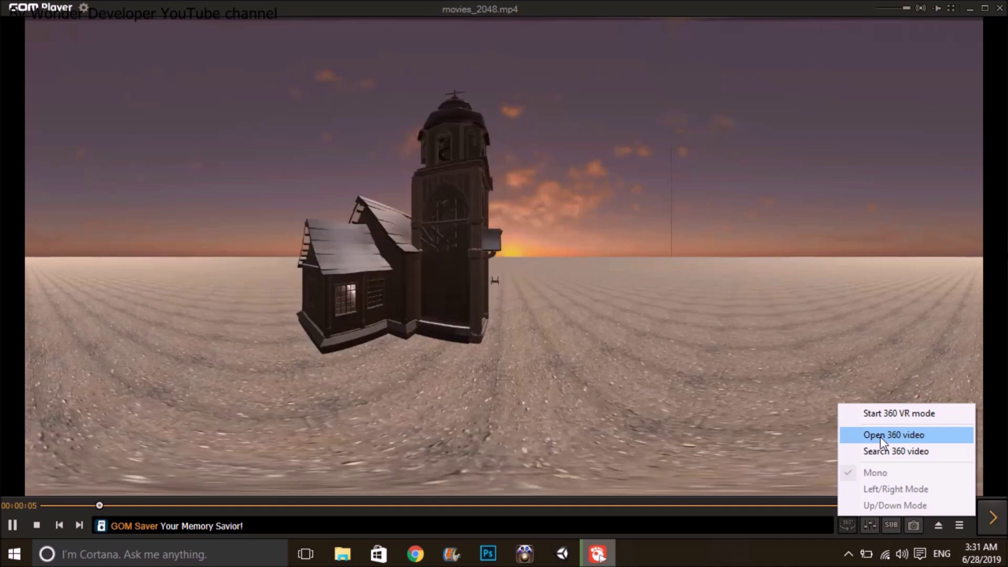
pyautogui.click(882, 439)
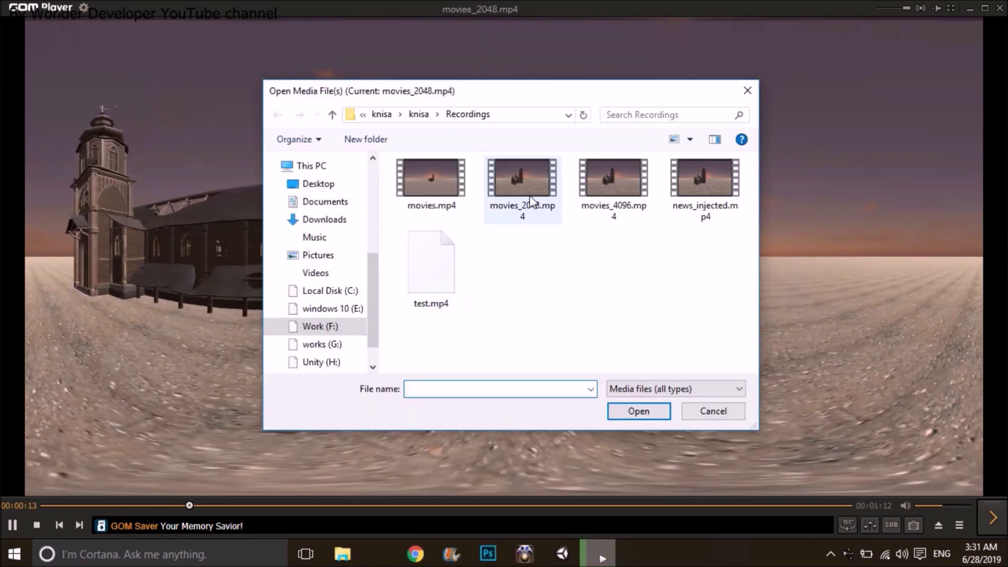
pyautogui.click(532, 220)
pyautogui.click(638, 411)
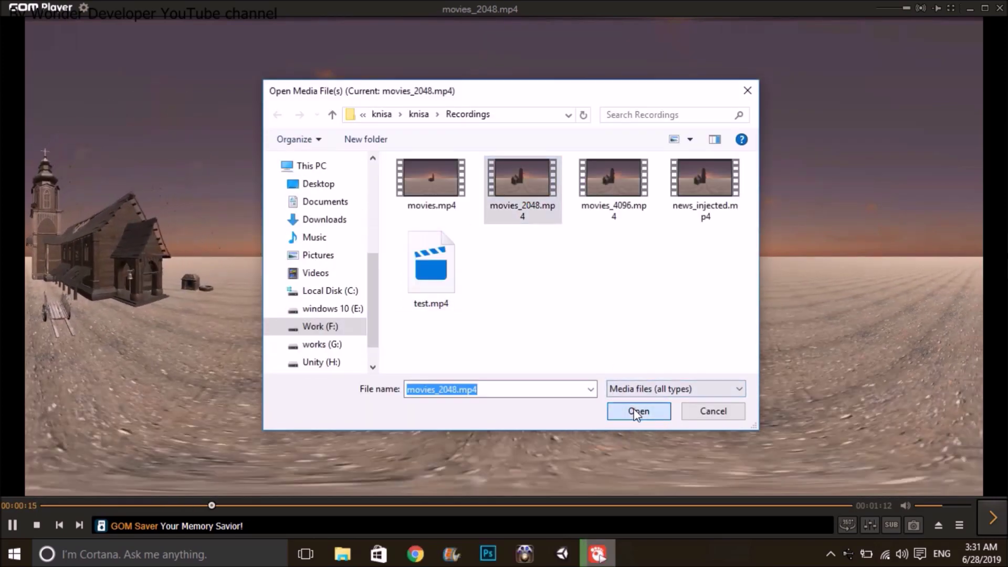
# - Drag the 360° view around the ground, the church exterior and the interior down to the altar
pyautogui.click(624, 407)
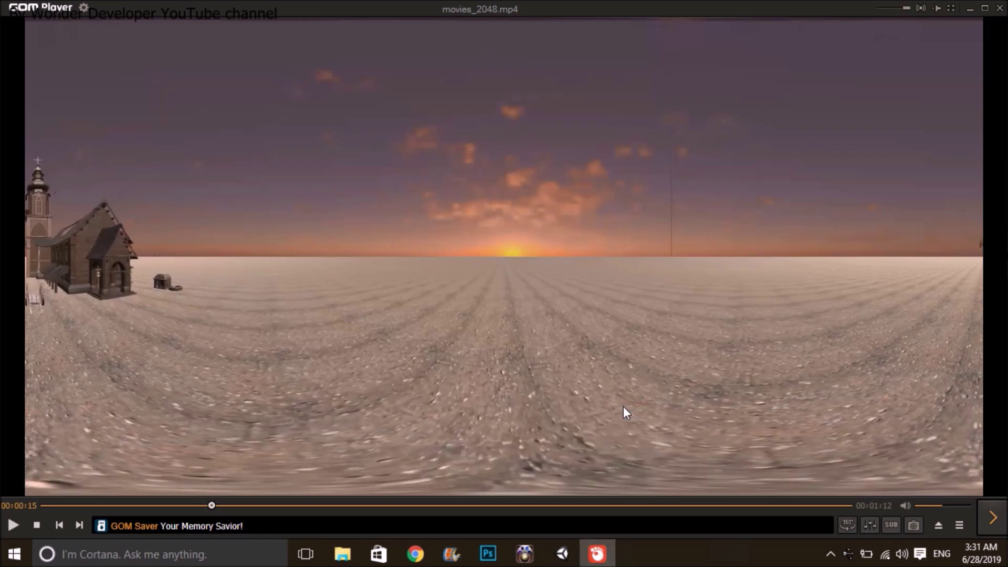
pyautogui.click(594, 379)
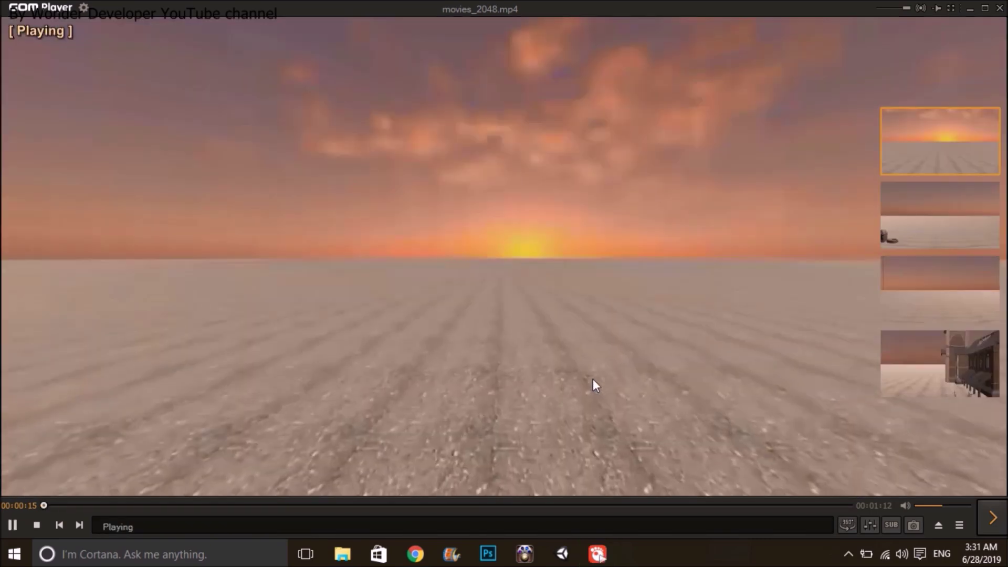
pyautogui.moveTo(593, 379); pyautogui.dragTo(769, 257)
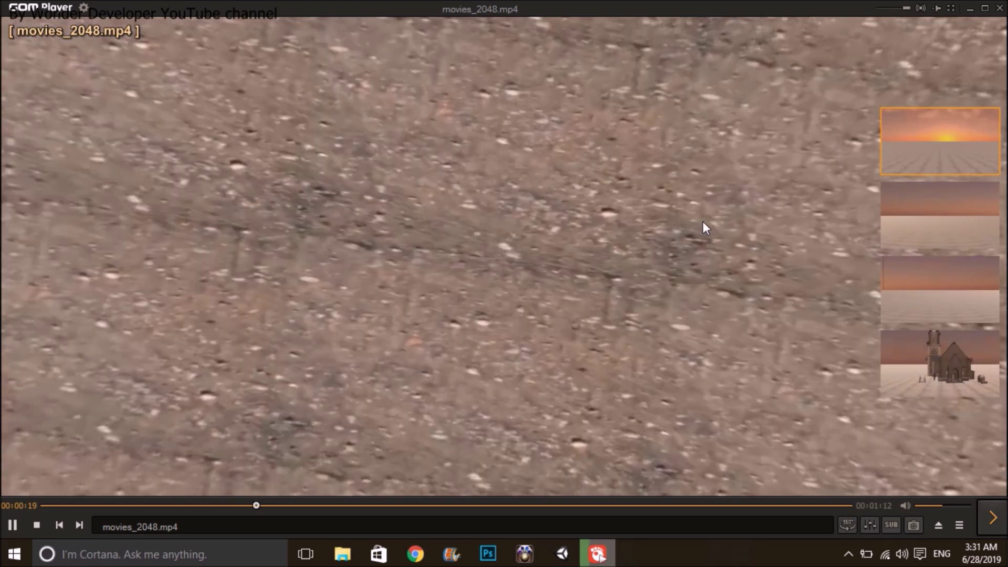
pyautogui.moveTo(703, 222)
pyautogui.mouseDown()
pyautogui.moveTo(572, 329)
pyautogui.moveTo(659, 316)
pyautogui.moveTo(603, 311)
pyautogui.mouseUp()
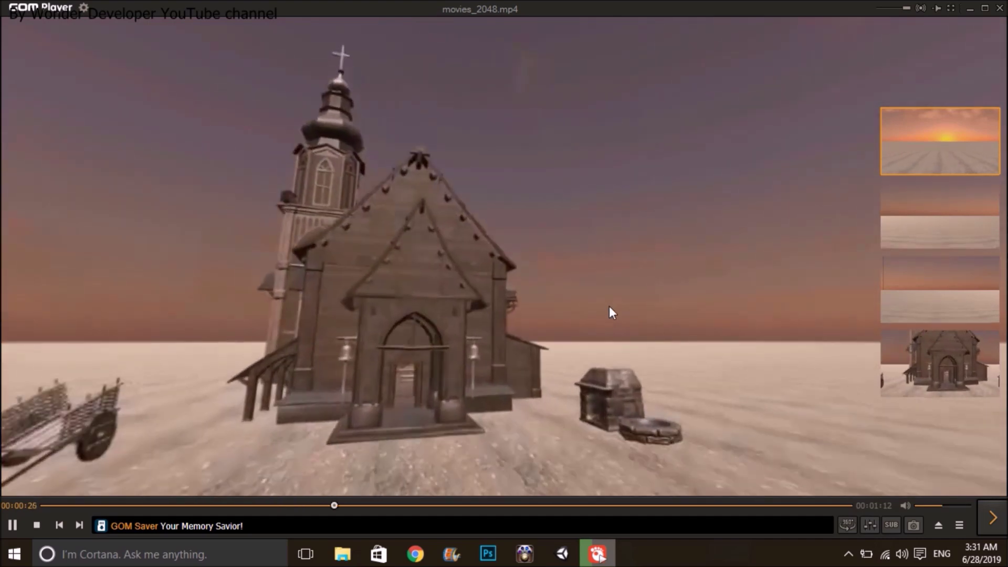
pyautogui.moveTo(600, 306)
pyautogui.mouseDown()
pyautogui.moveTo(607, 328)
pyautogui.moveTo(567, 289)
pyautogui.mouseUp()
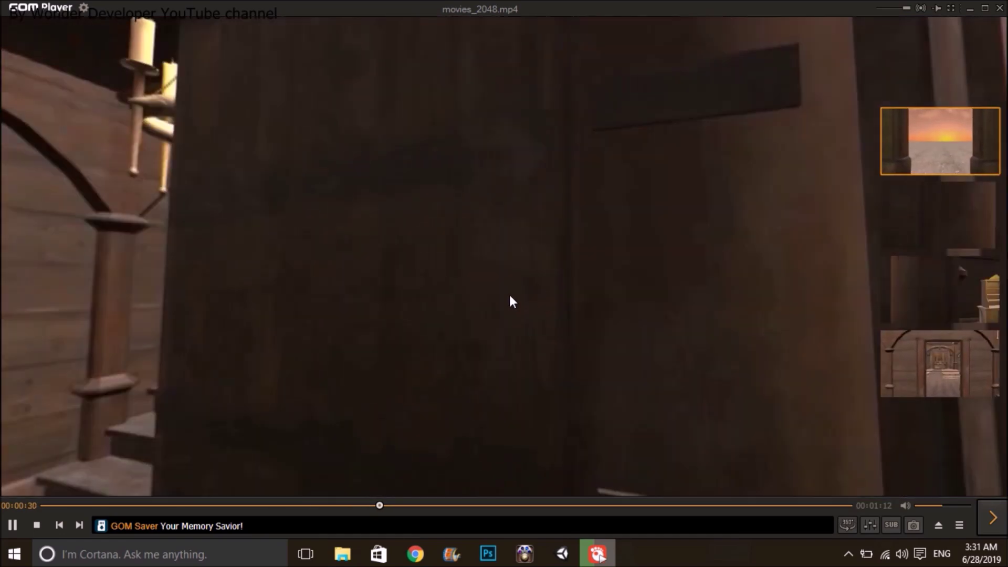
pyautogui.moveTo(568, 293); pyautogui.dragTo(727, 299)
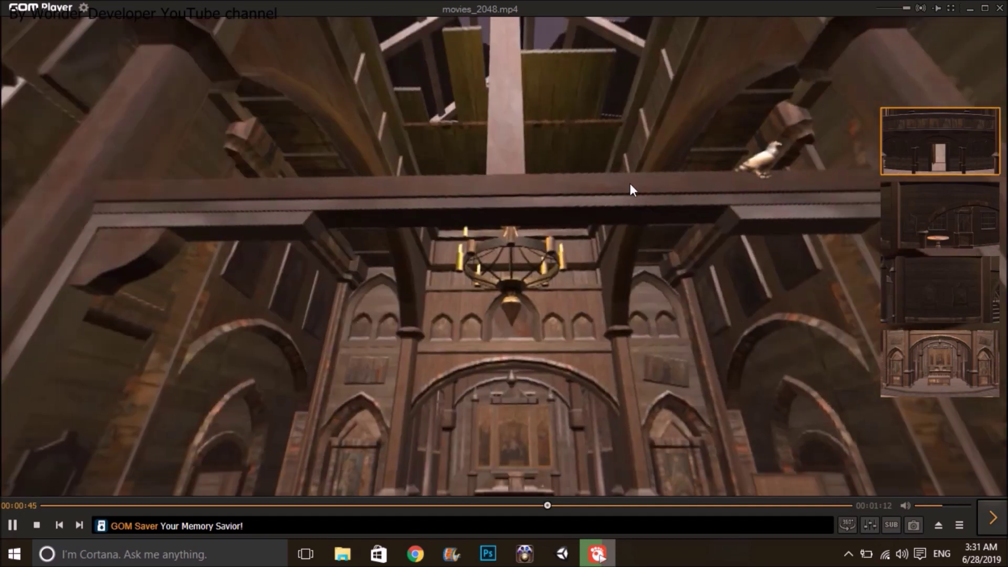
pyautogui.moveTo(632, 189); pyautogui.dragTo(644, 157)
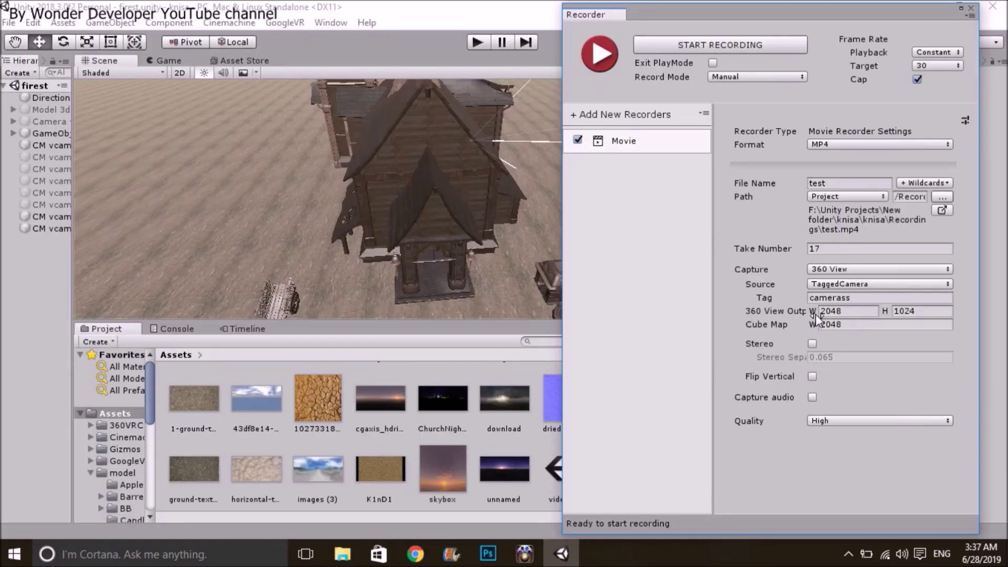
# - Change the Recorder's 360 View output width to 4096
pyautogui.click(827, 311)
pyautogui.write('8048')
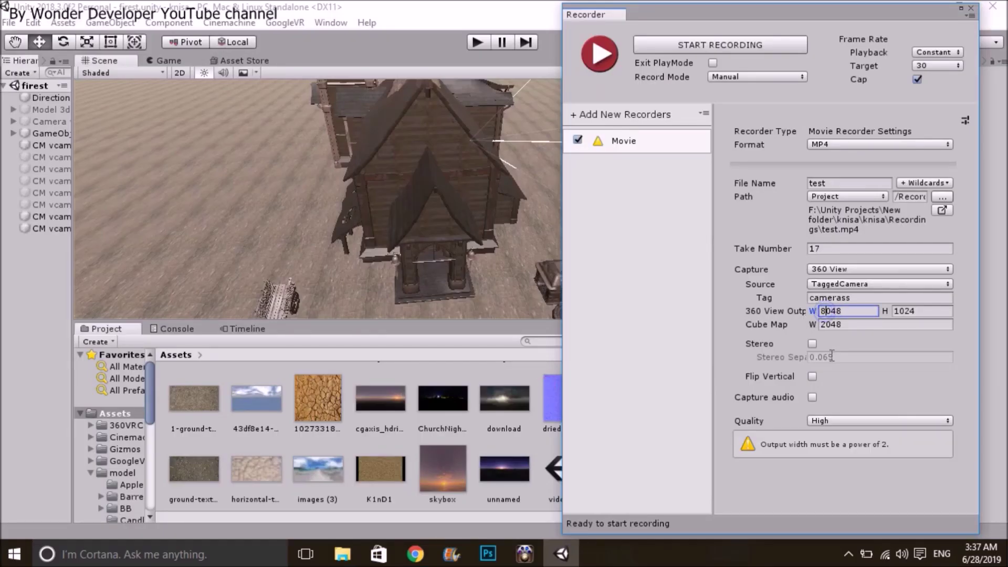
pyautogui.press('BackSpace')
pyautogui.write('4')
pyautogui.press('Left')
pyautogui.press('BackSpace')
pyautogui.write('9')
pyautogui.press('Right')
pyautogui.press('BackSpace')
pyautogui.write('6')
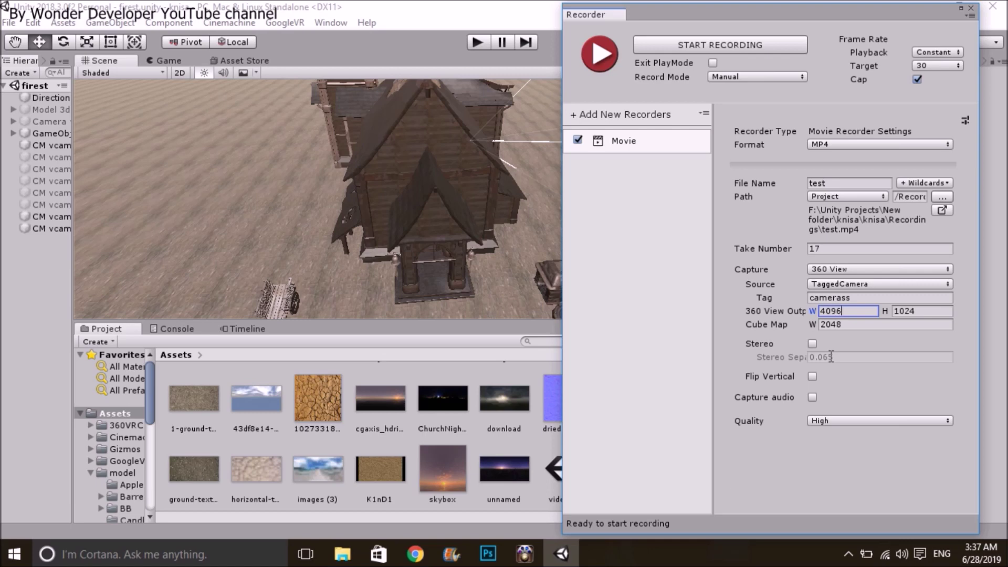
# - Set the 360 View output height to 2048, then select movies_4096.mp4 in GOM Player's open dialog
pyautogui.click(897, 310)
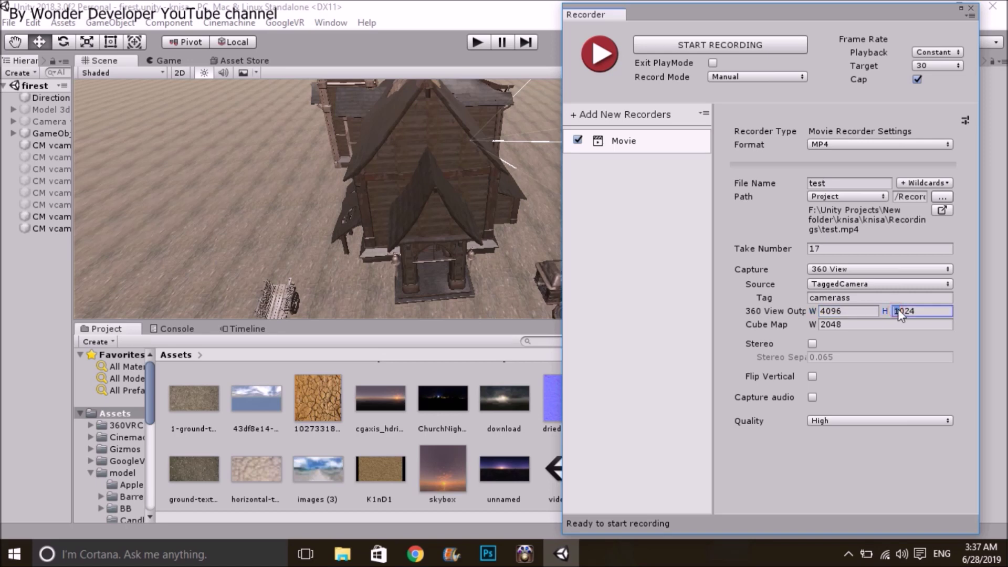
pyautogui.write('2')
pyautogui.press('Right')
pyautogui.press('Right')
pyautogui.press('Right')
pyautogui.press('BackSpace')
pyautogui.press('BackSpace')
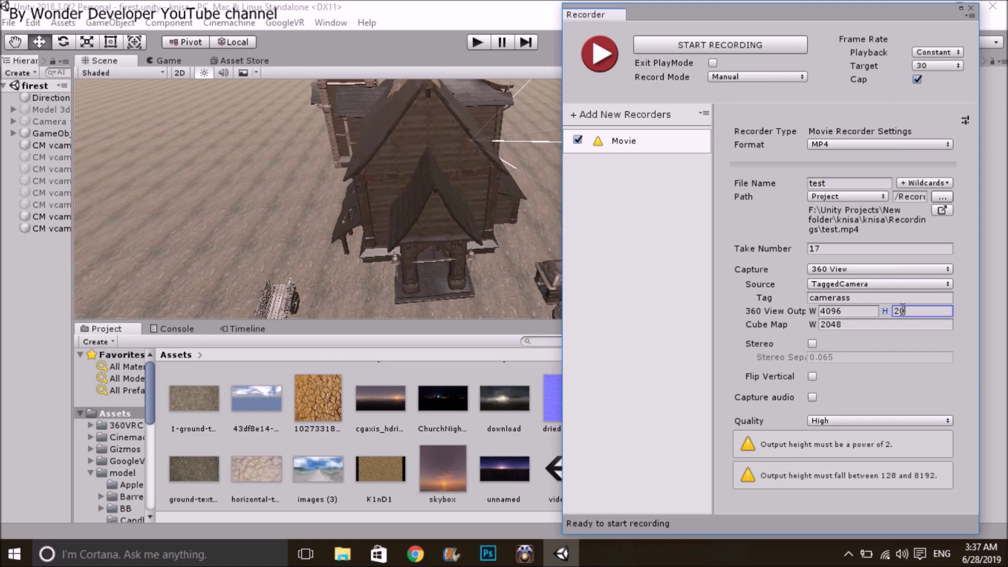
pyautogui.write('48')
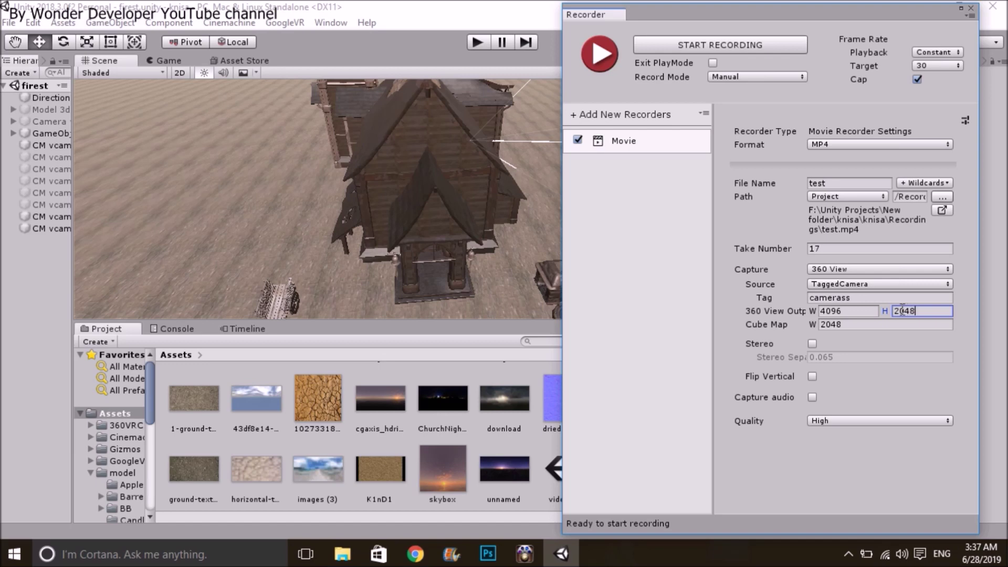
pyautogui.click(892, 326)
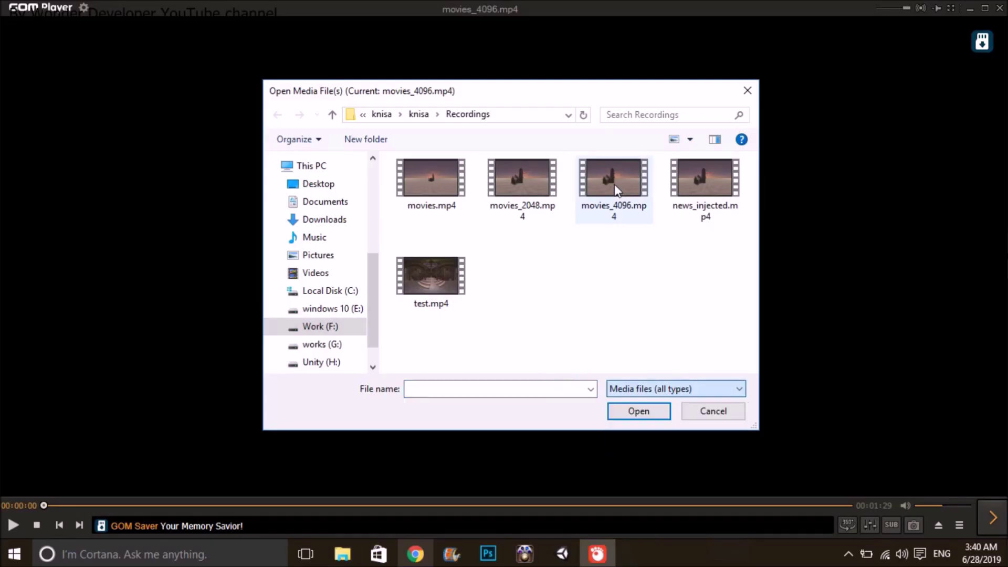
pyautogui.click(616, 189)
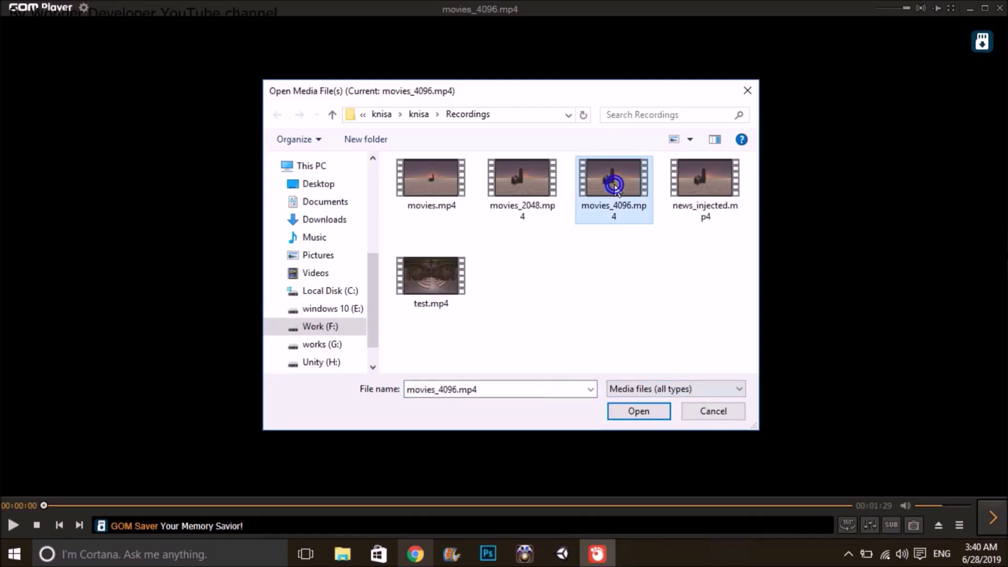
# - Open movies_4096.mp4 and drag the 360° view across the church, gravel ground and wooden building
pyautogui.click(639, 412)
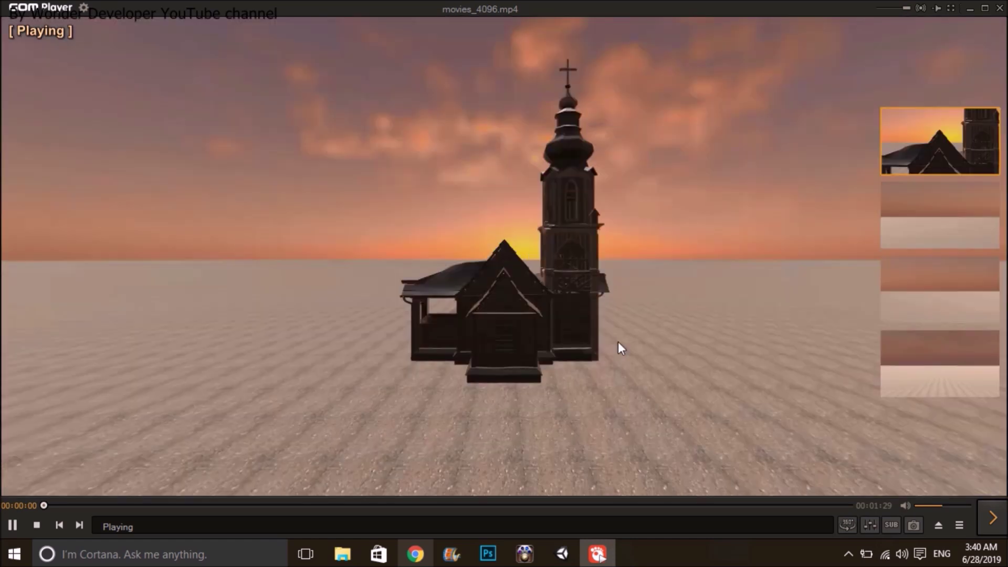
pyautogui.moveTo(619, 341)
pyautogui.mouseDown()
pyautogui.moveTo(651, 329)
pyautogui.moveTo(677, 388)
pyautogui.mouseUp()
pyautogui.moveTo(649, 327)
pyautogui.mouseDown()
pyautogui.moveTo(634, 331)
pyautogui.moveTo(725, 346)
pyautogui.mouseUp()
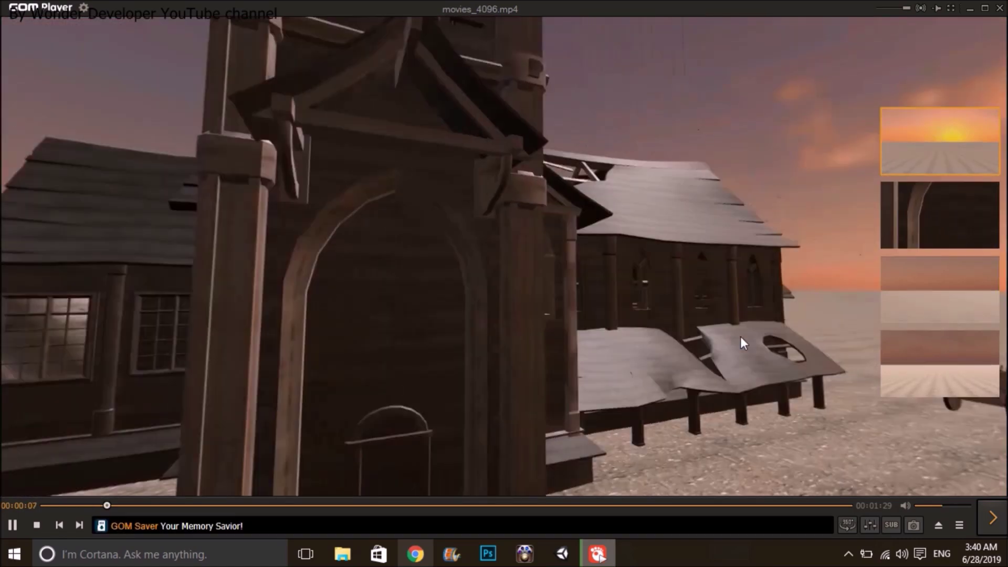
pyautogui.moveTo(741, 336); pyautogui.dragTo(550, 269)
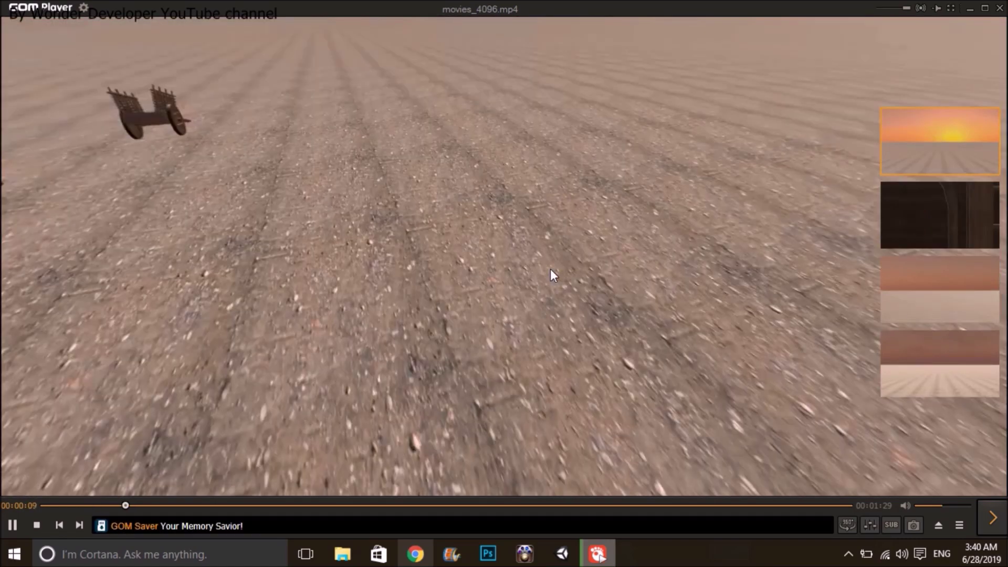
pyautogui.moveTo(87, 222)
pyautogui.mouseDown()
pyautogui.moveTo(190, 227)
pyautogui.moveTo(168, 159)
pyautogui.mouseUp()
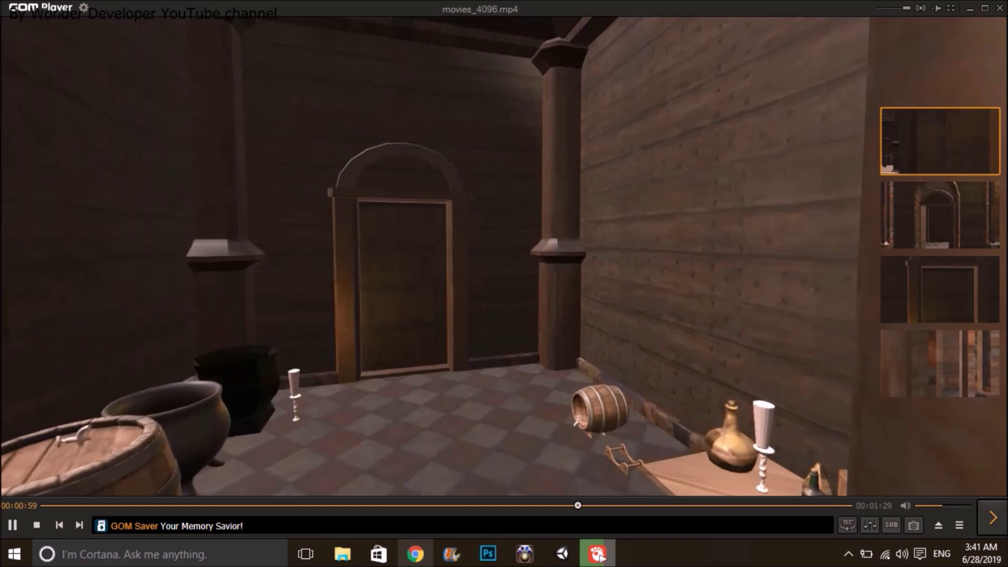
pyautogui.press('Right')
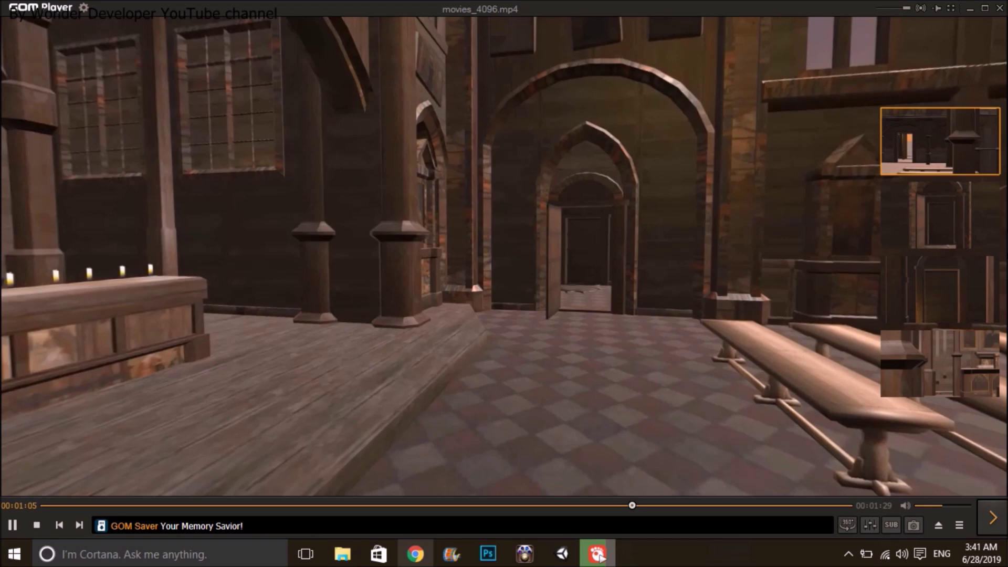
# - Skip forward in movies_4096.mp4 to the side room with the wooden bench
pyautogui.press('Right')
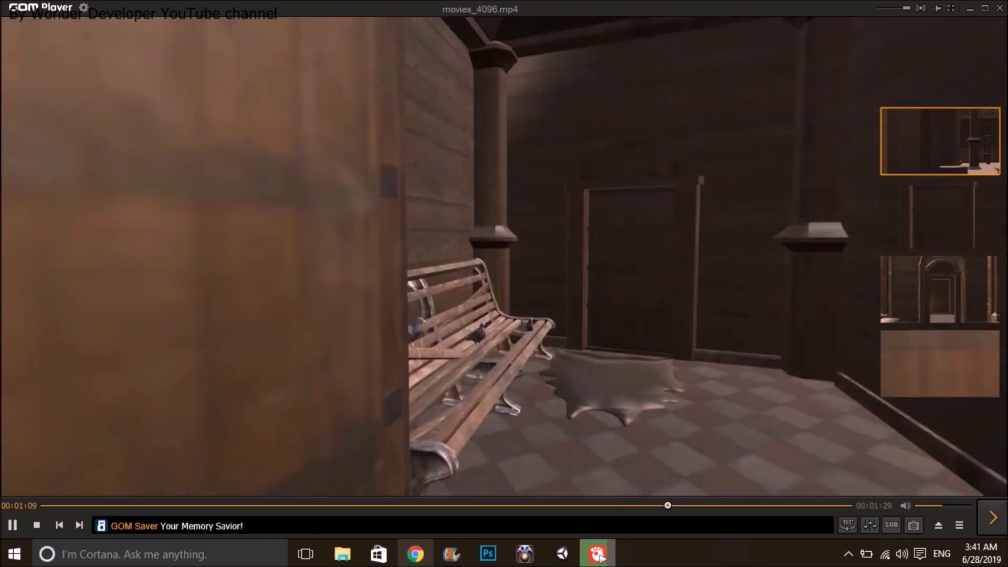
pyautogui.press('Right')
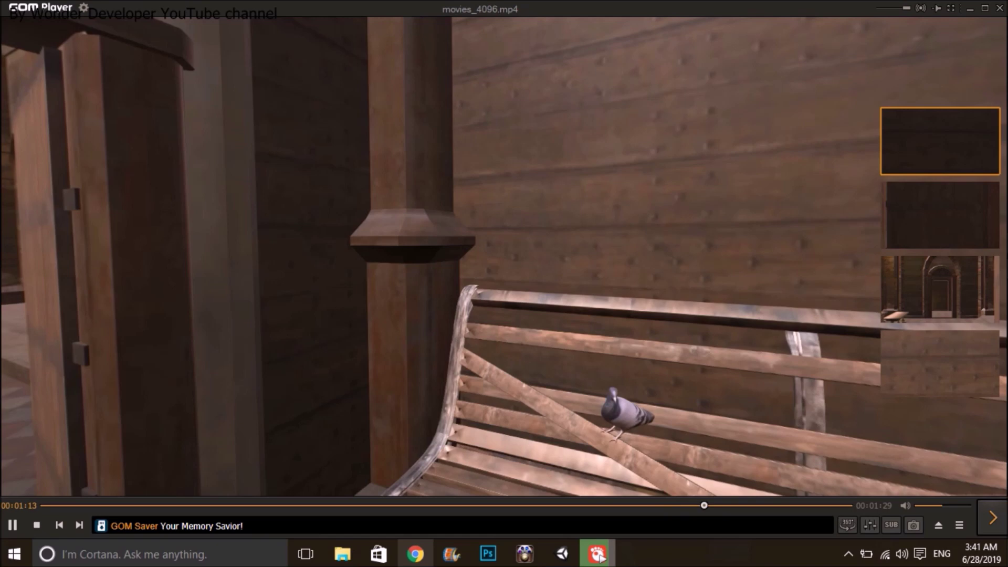